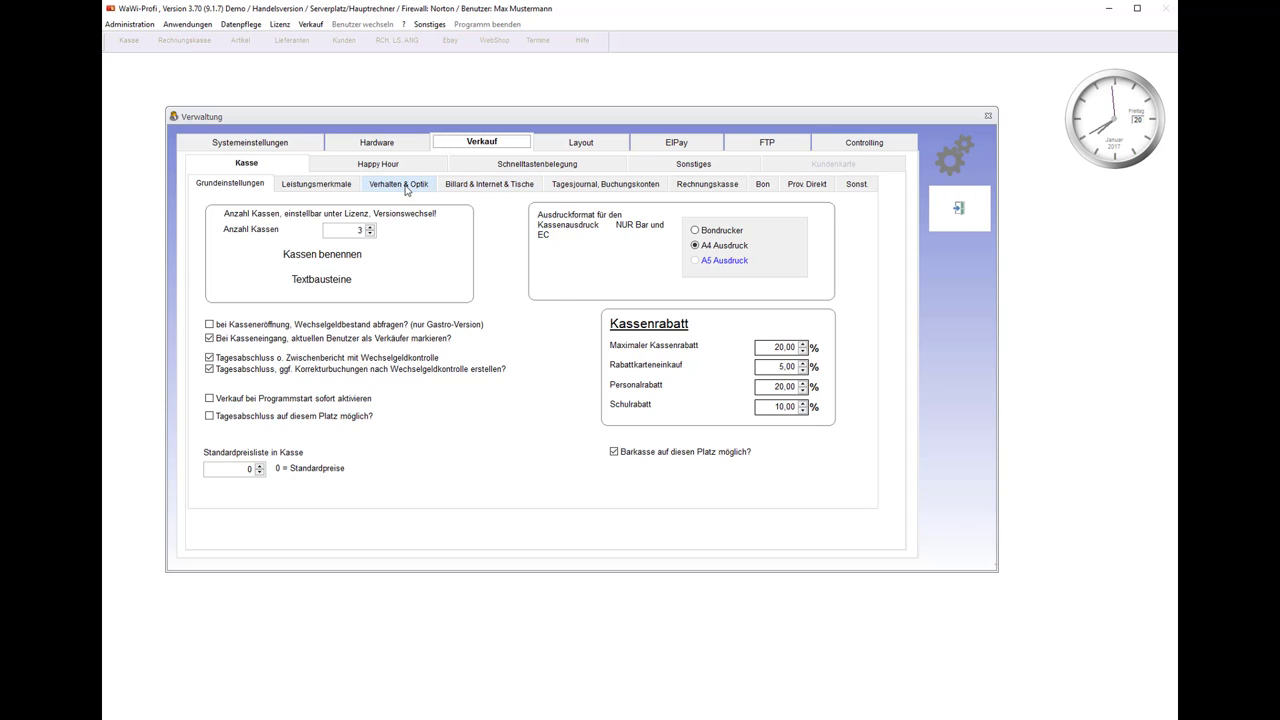
Enable the "0 Tagesabschluss zulassen?" option in the cash register's behaviour settings, disable it again and close the administration window
click(408, 188)
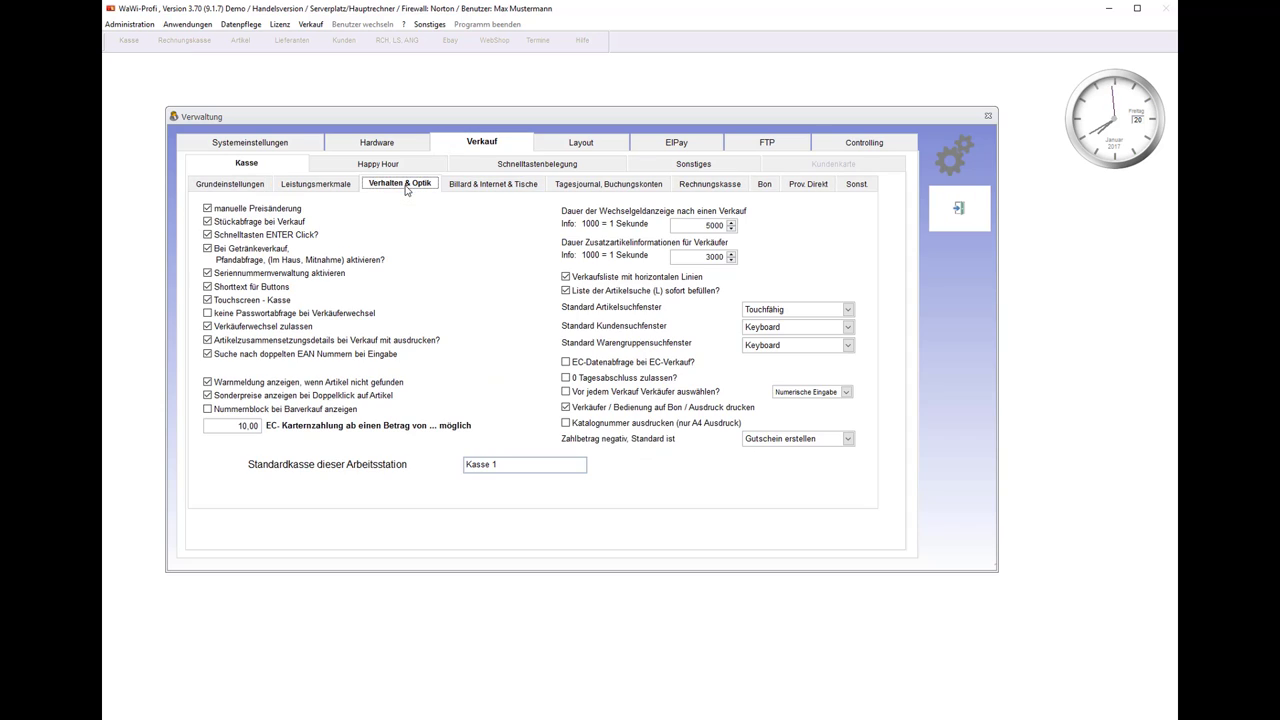
click(587, 380)
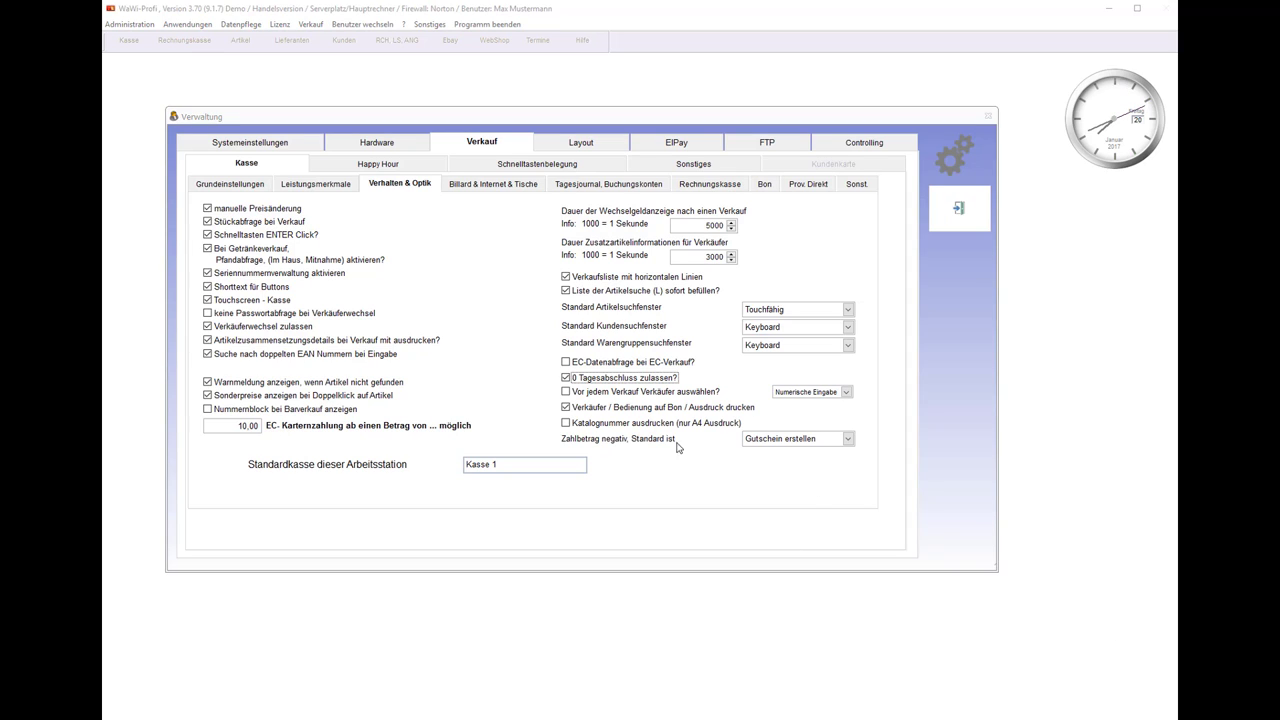
click(577, 380)
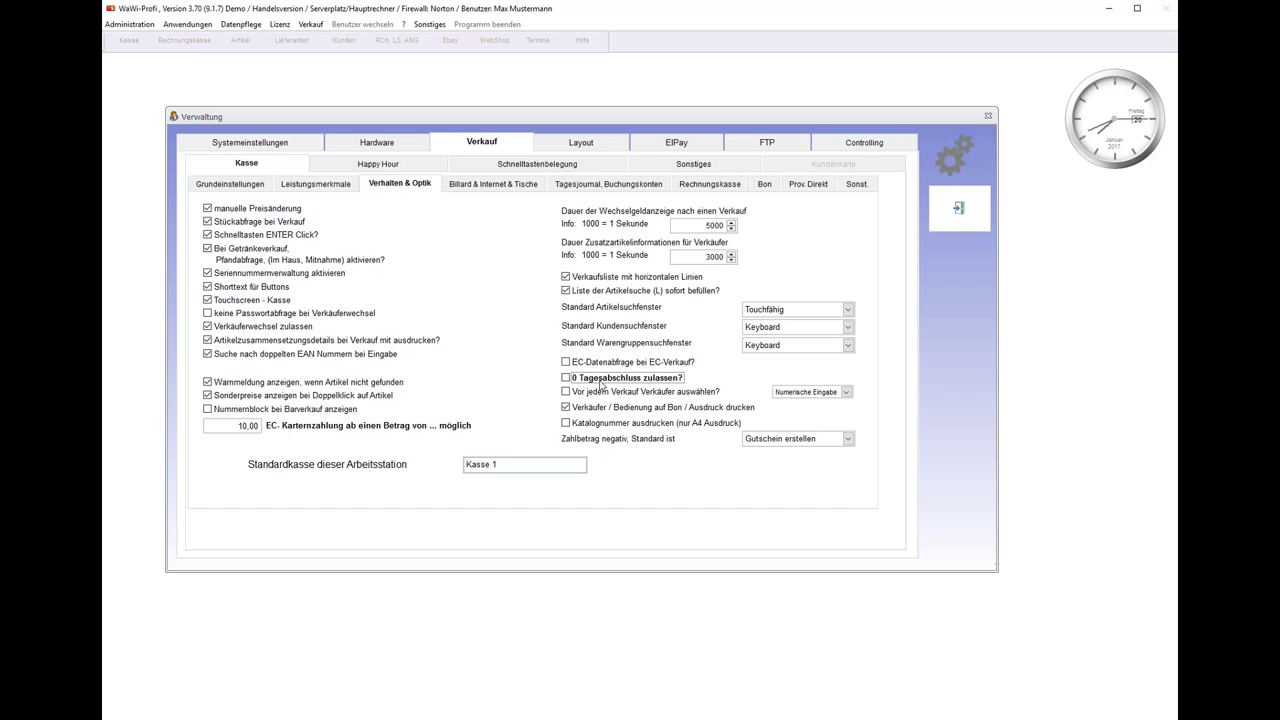
click(959, 208)
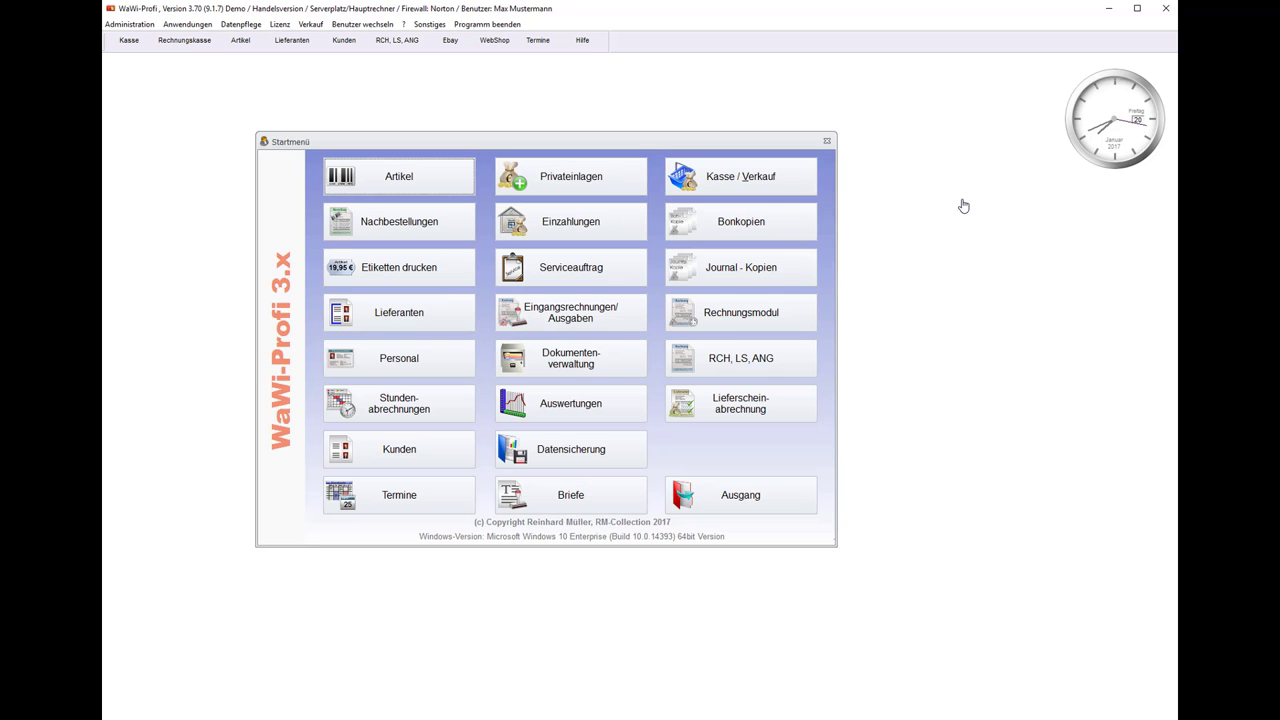
Open the cash register, view the interim report (X-Bon), and check whether a day-end closing is offered when leaving the register
click(773, 178)
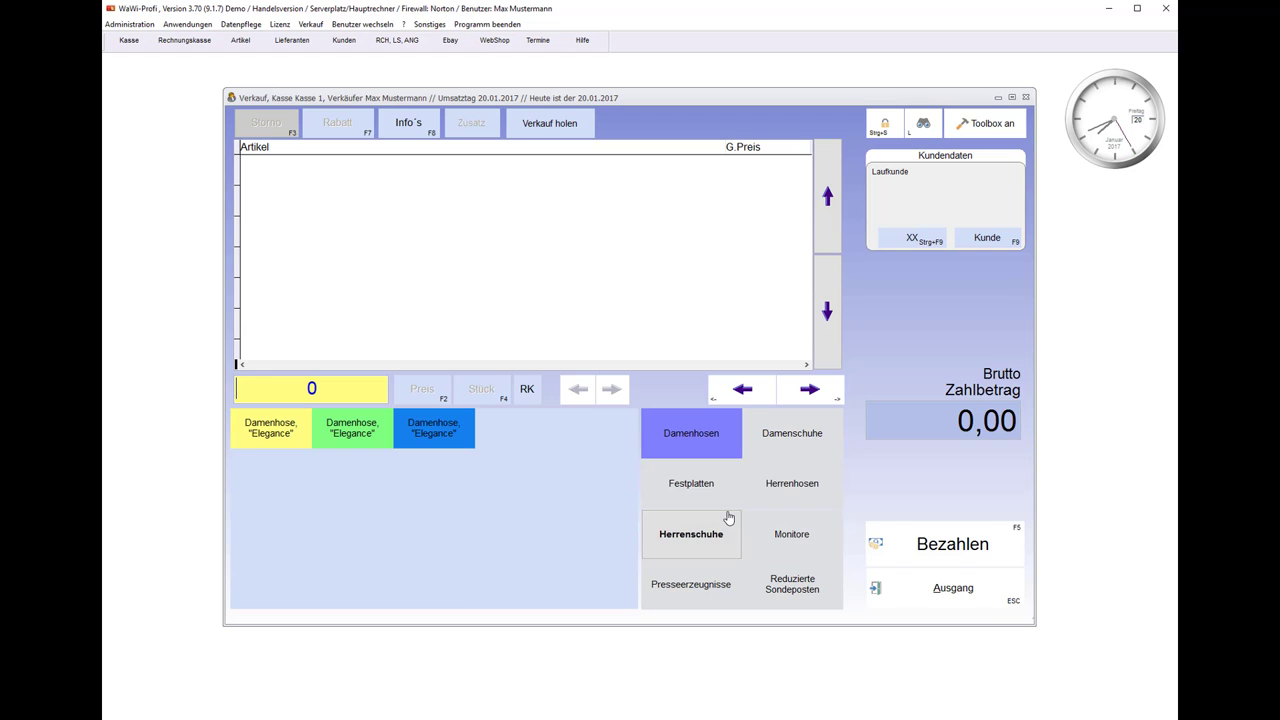
key(F12)
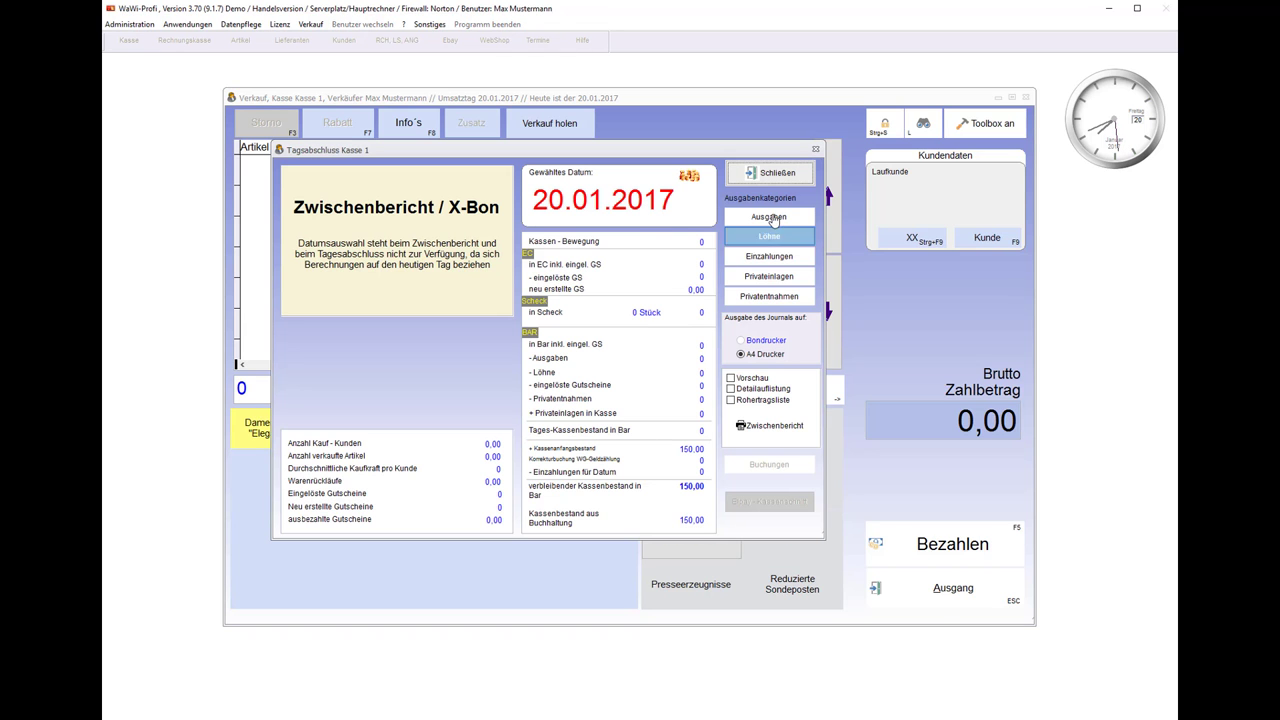
click(770, 172)
click(925, 608)
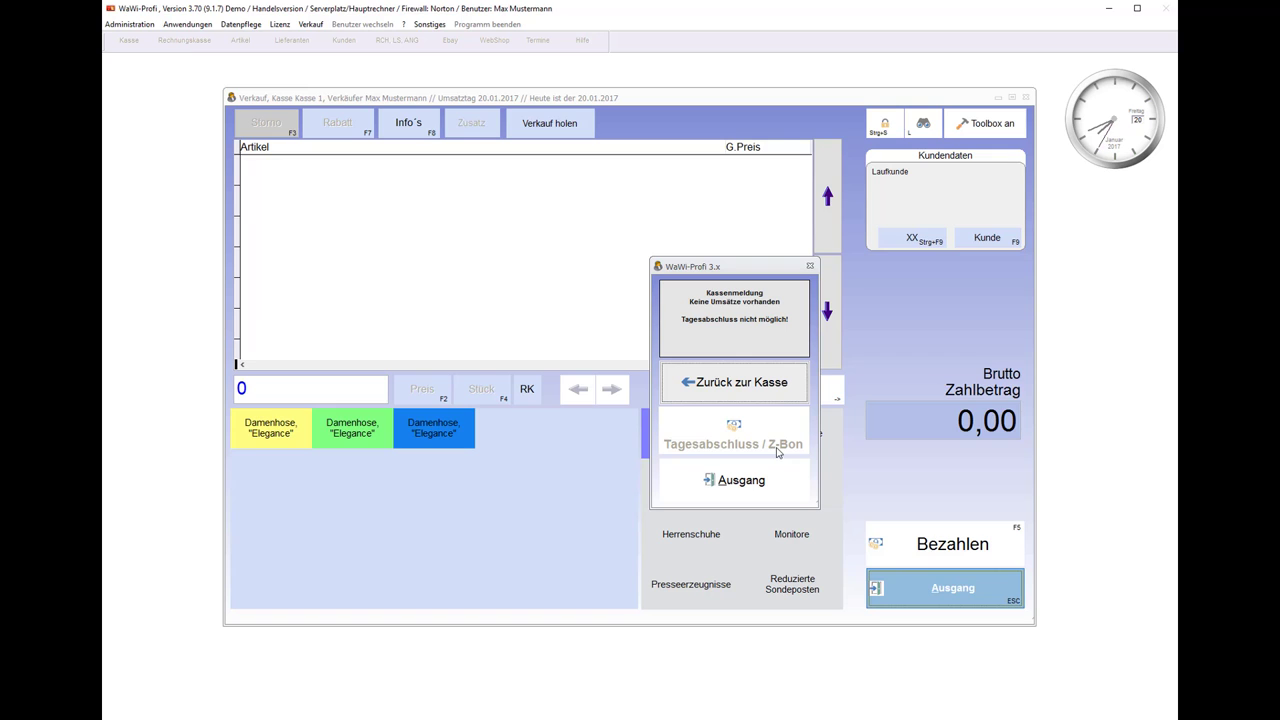
click(760, 484)
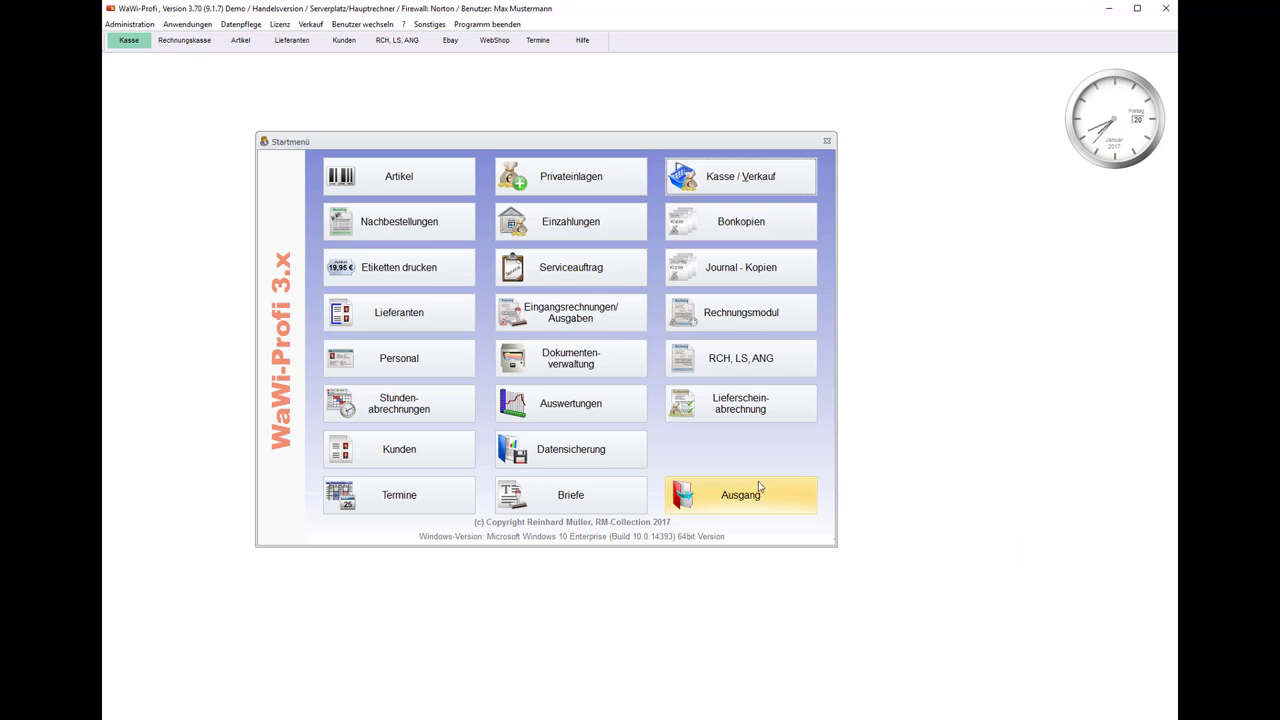
Enable "0 Tagesabschluss zulassen?" in the cash register's behaviour and appearance settings and close the system settings
click(118, 25)
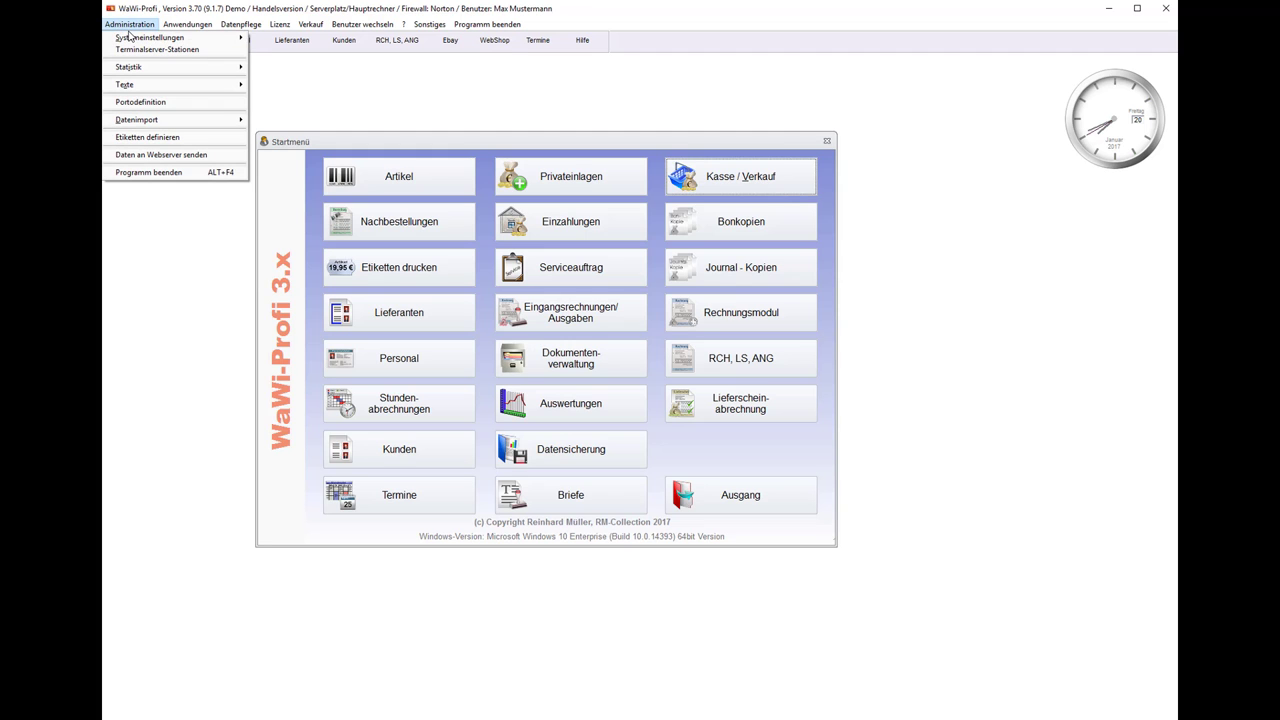
click(290, 37)
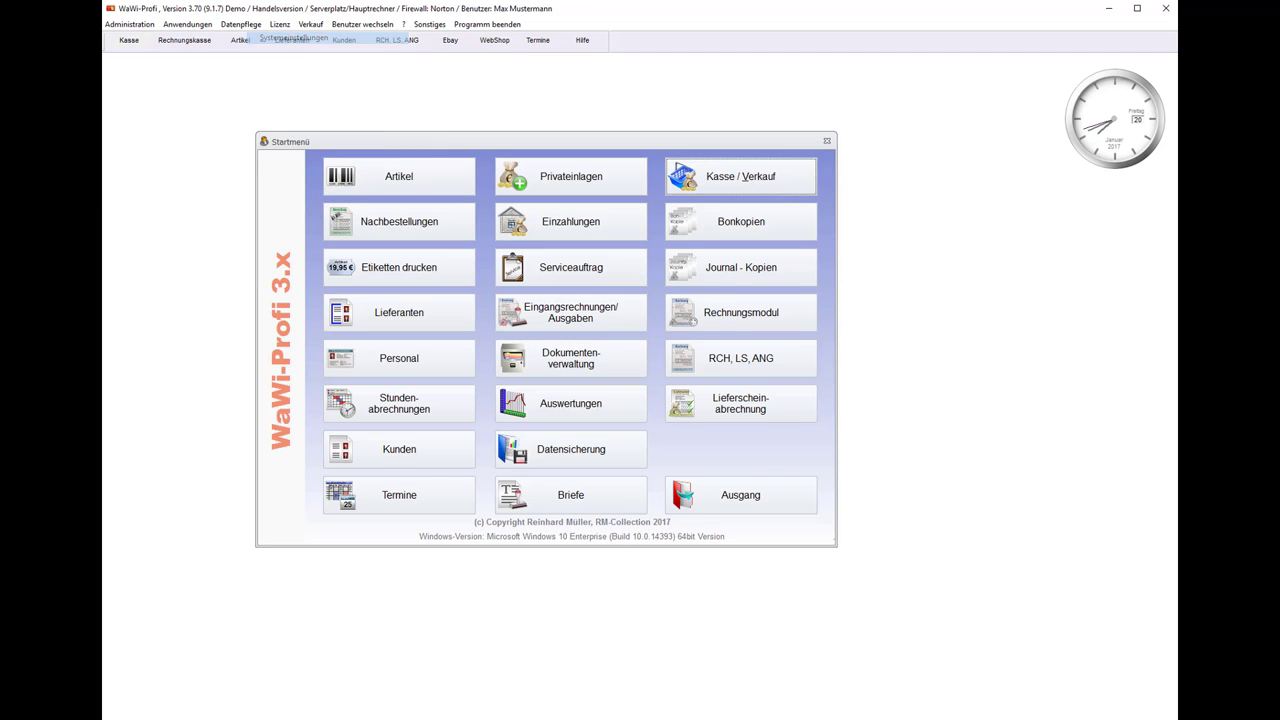
click(500, 140)
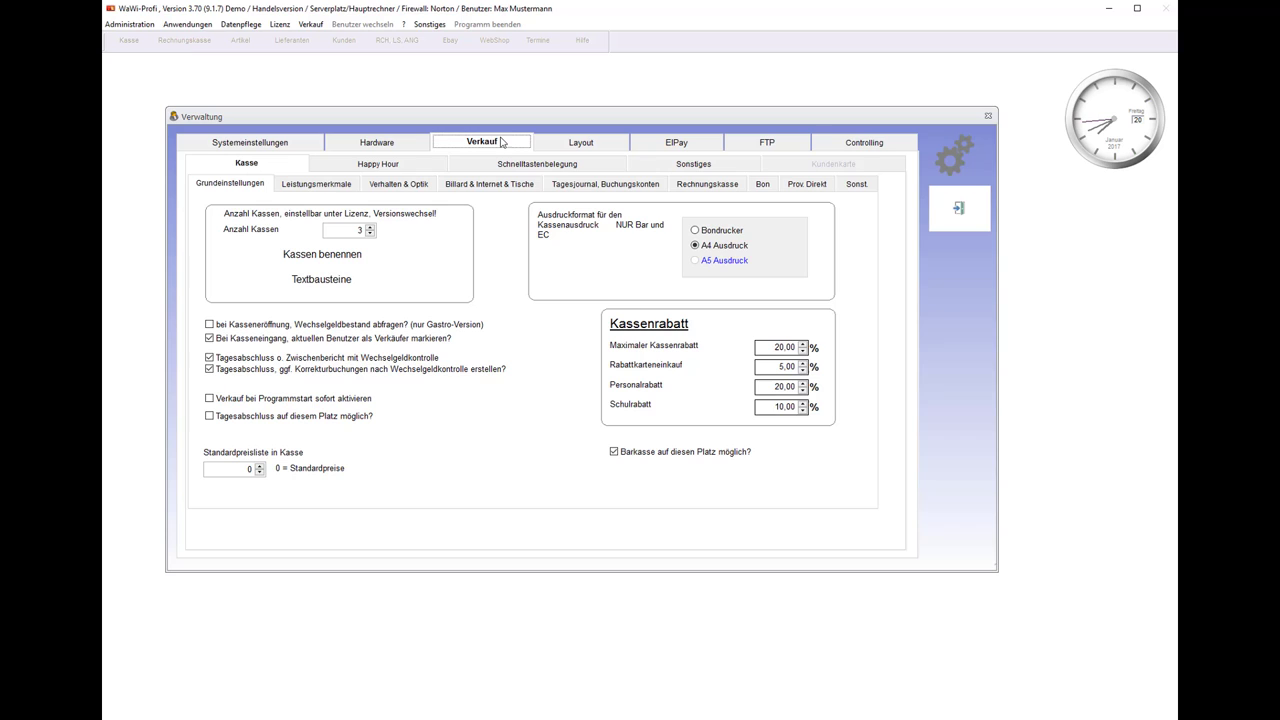
click(366, 185)
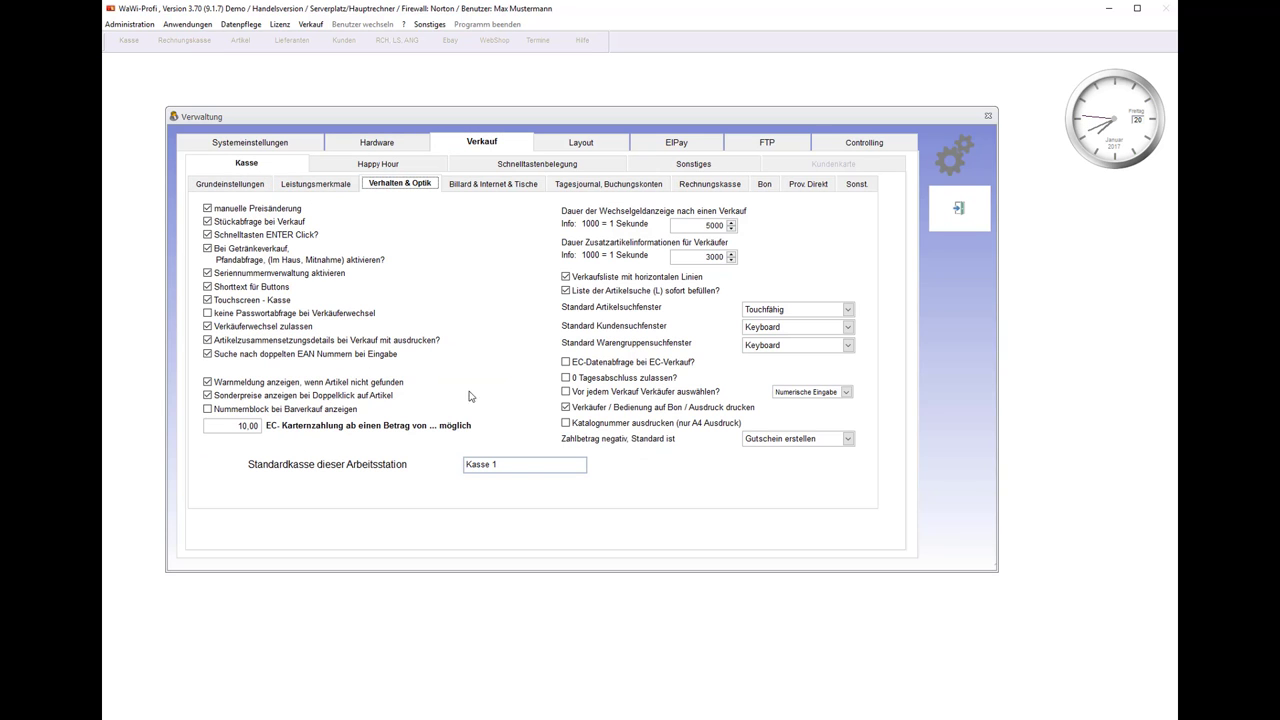
click(566, 378)
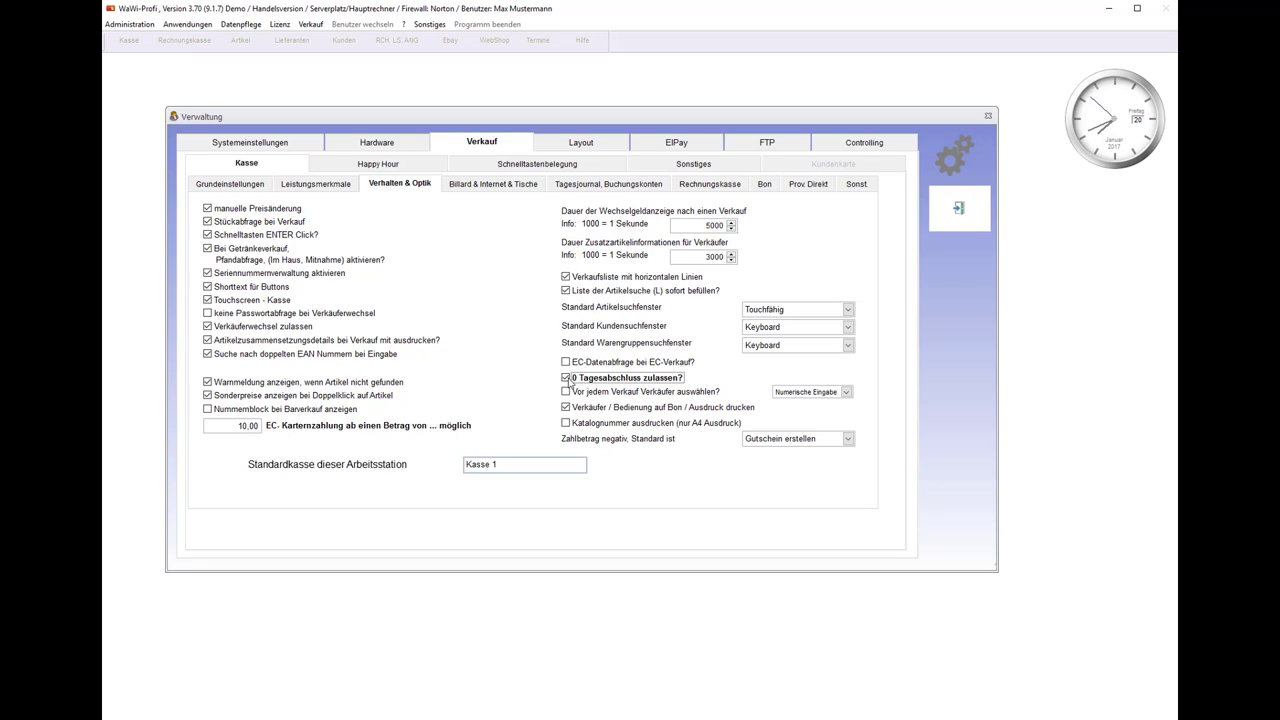
click(956, 208)
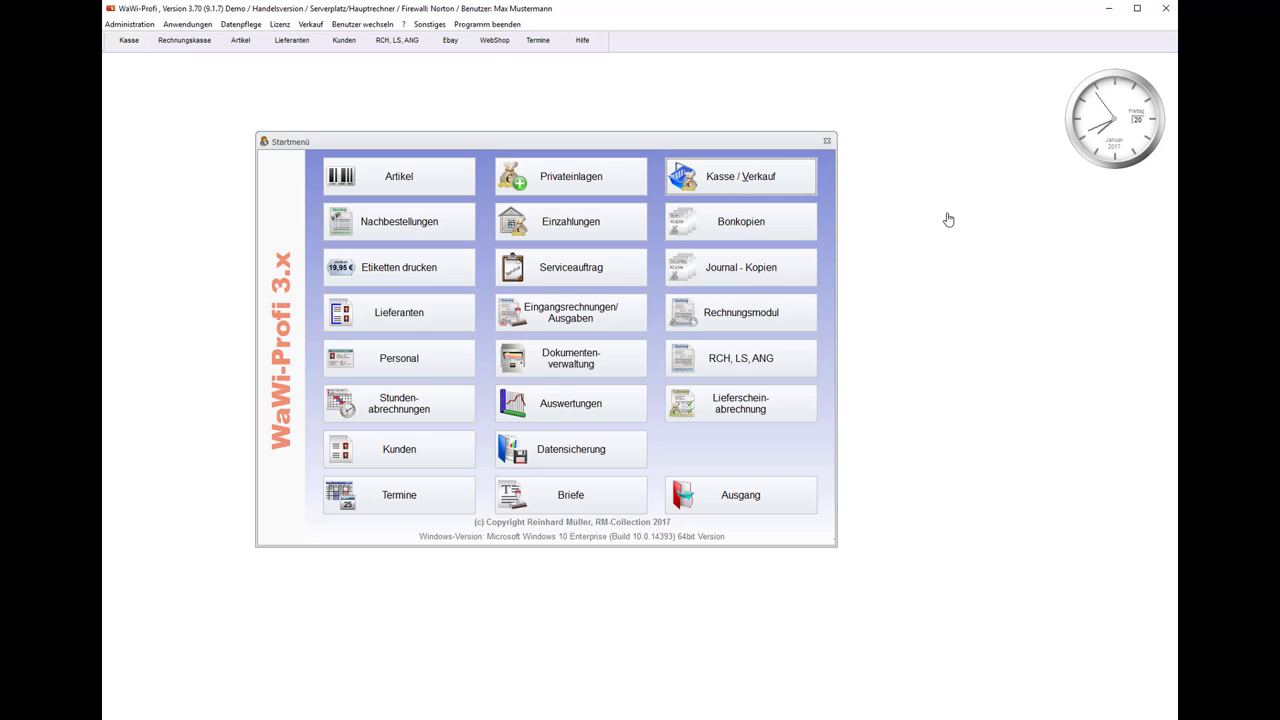
Start the day-end closing (Z-Bon) for Kasse 1 on 20.01.2017 from the cash register and accept it
click(740, 176)
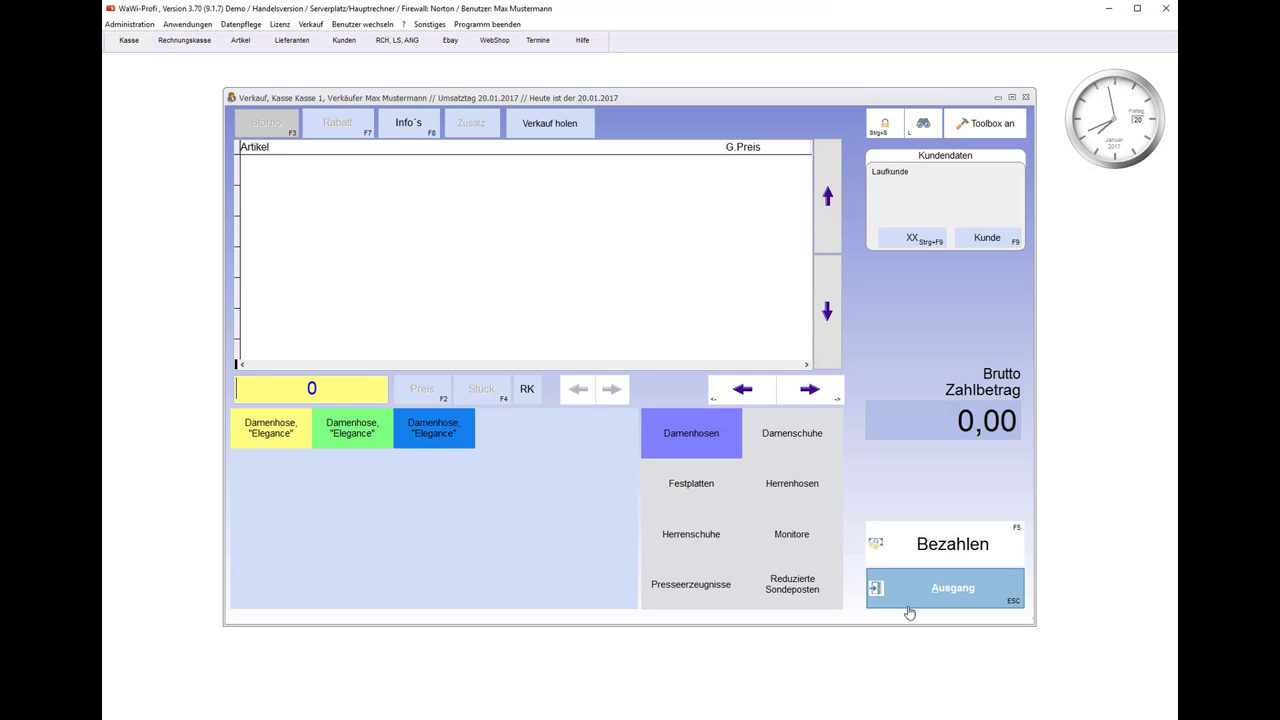
click(909, 604)
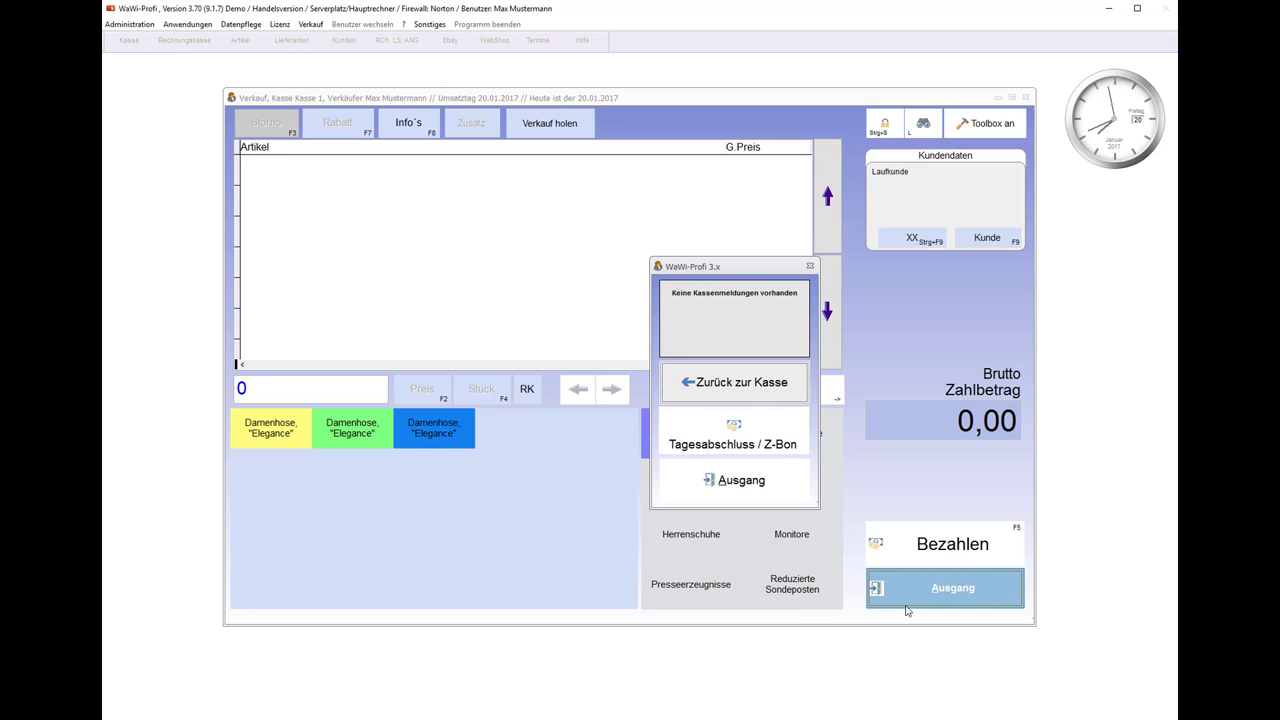
click(713, 433)
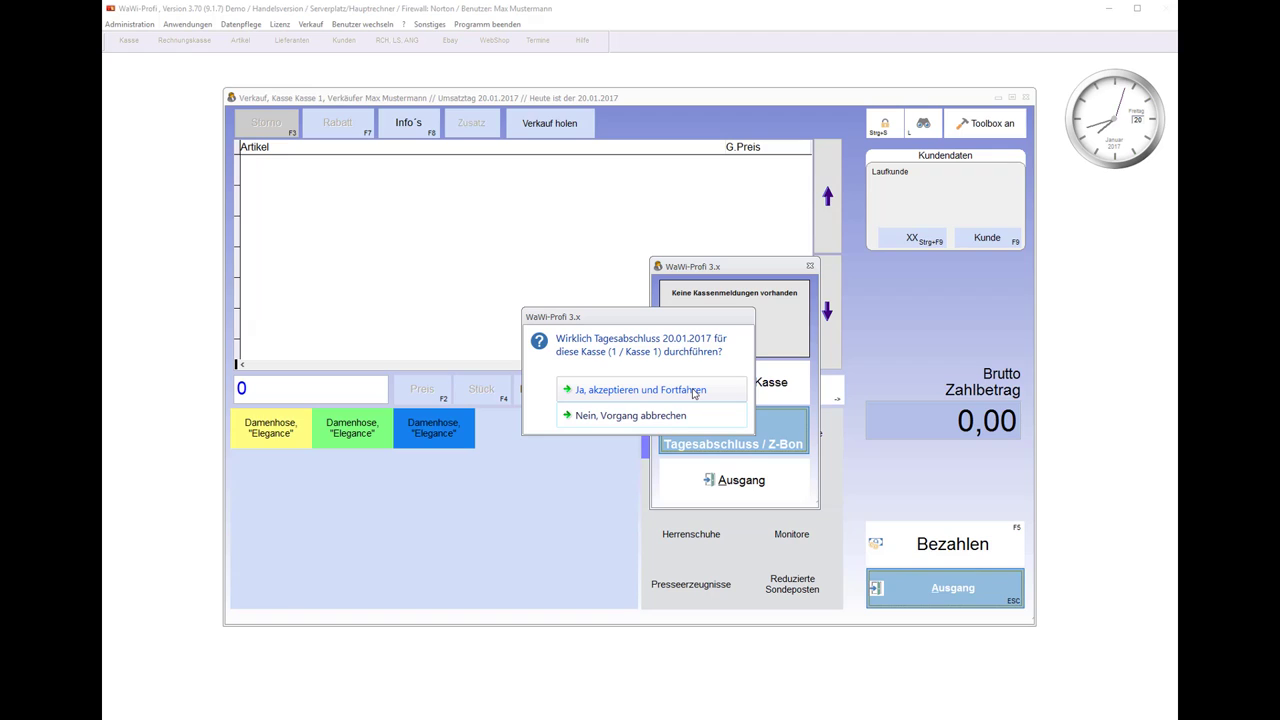
click(636, 392)
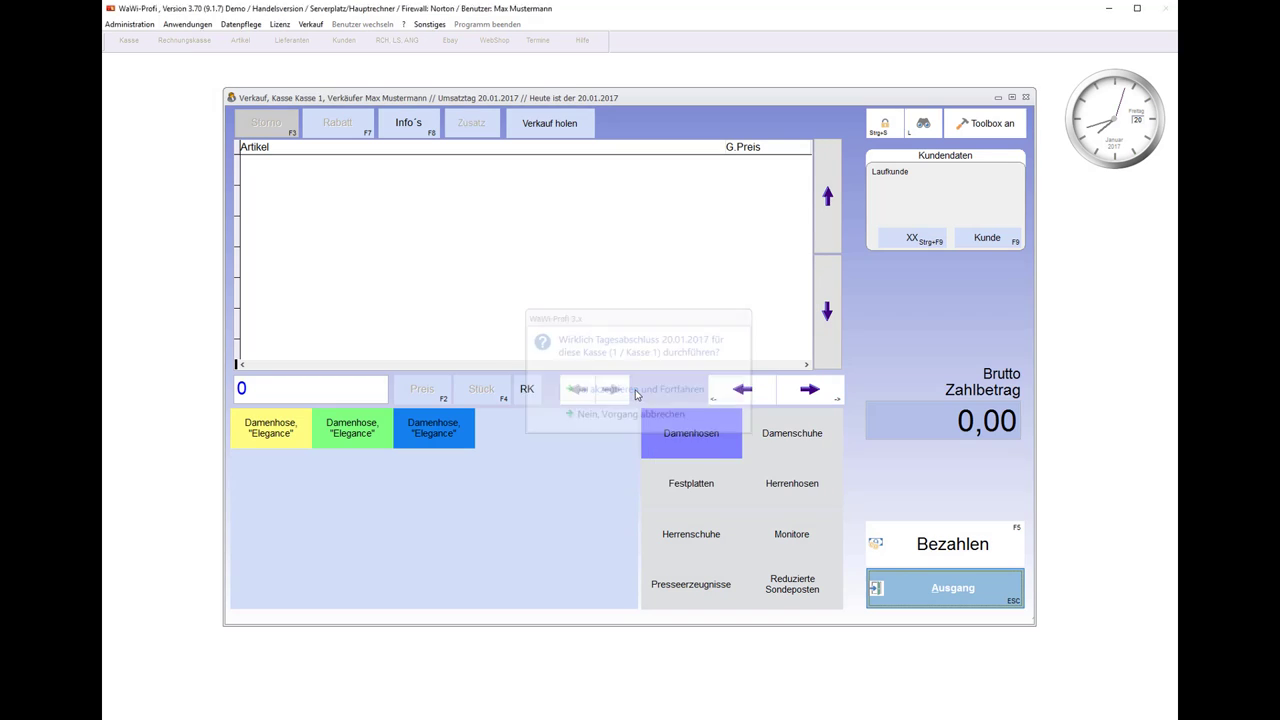
click(636, 393)
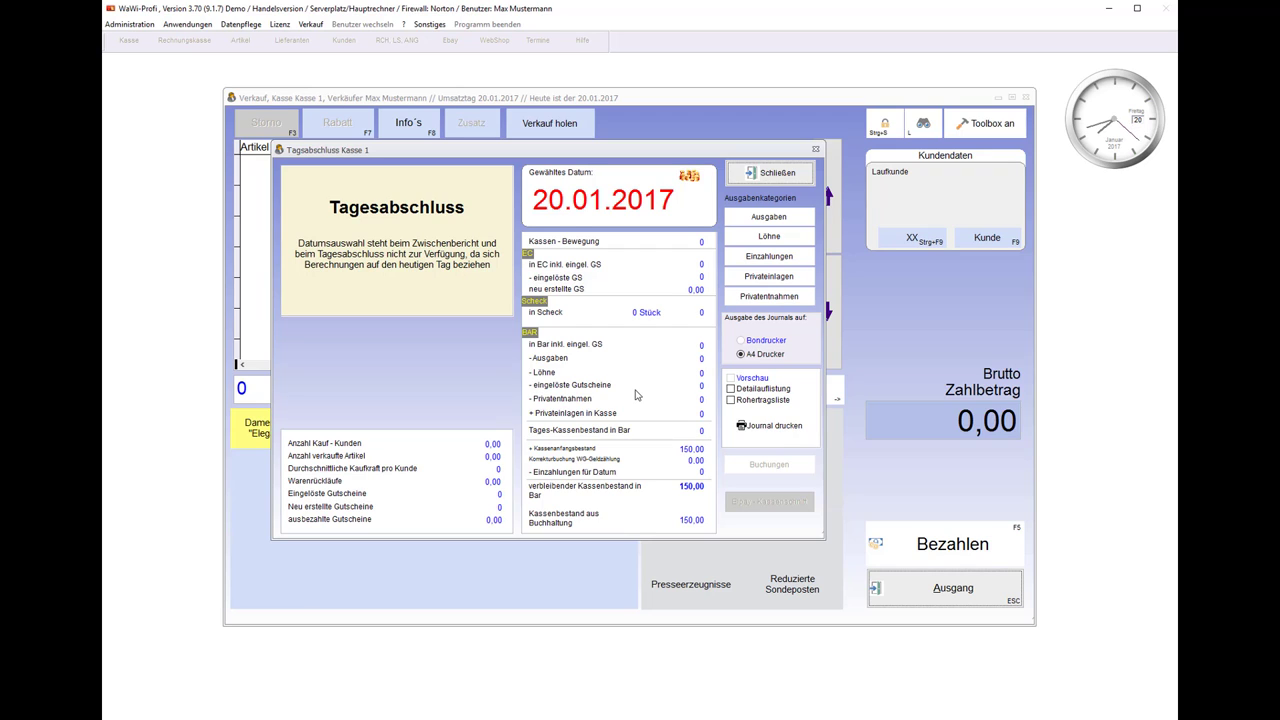
Try to close the day-end form without printing, and print the journal to complete the closing, skipping the change count
click(752, 175)
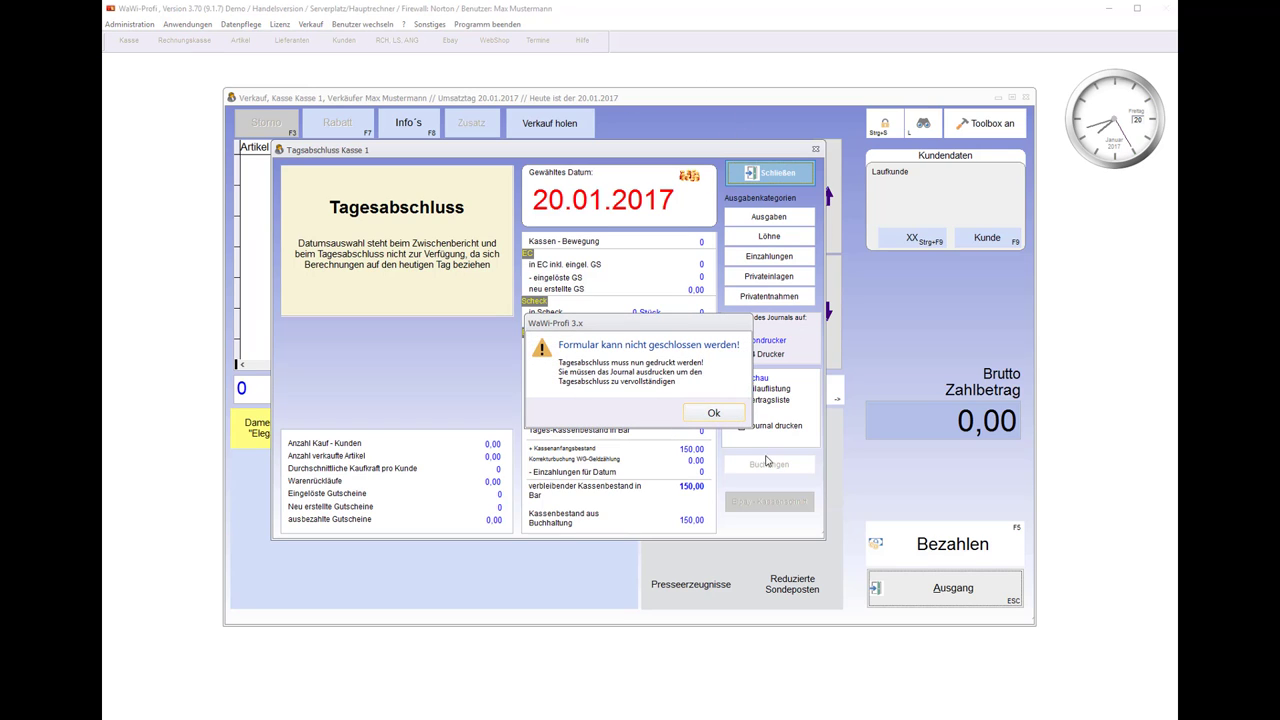
click(712, 412)
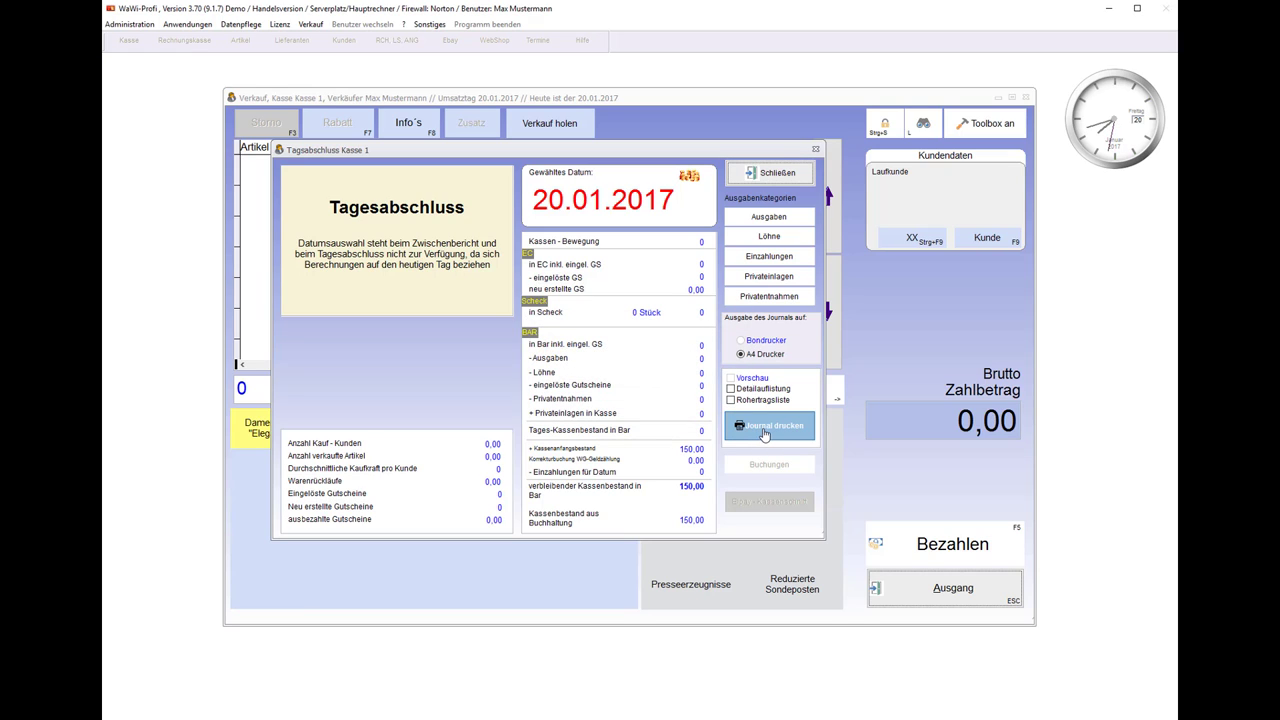
click(765, 428)
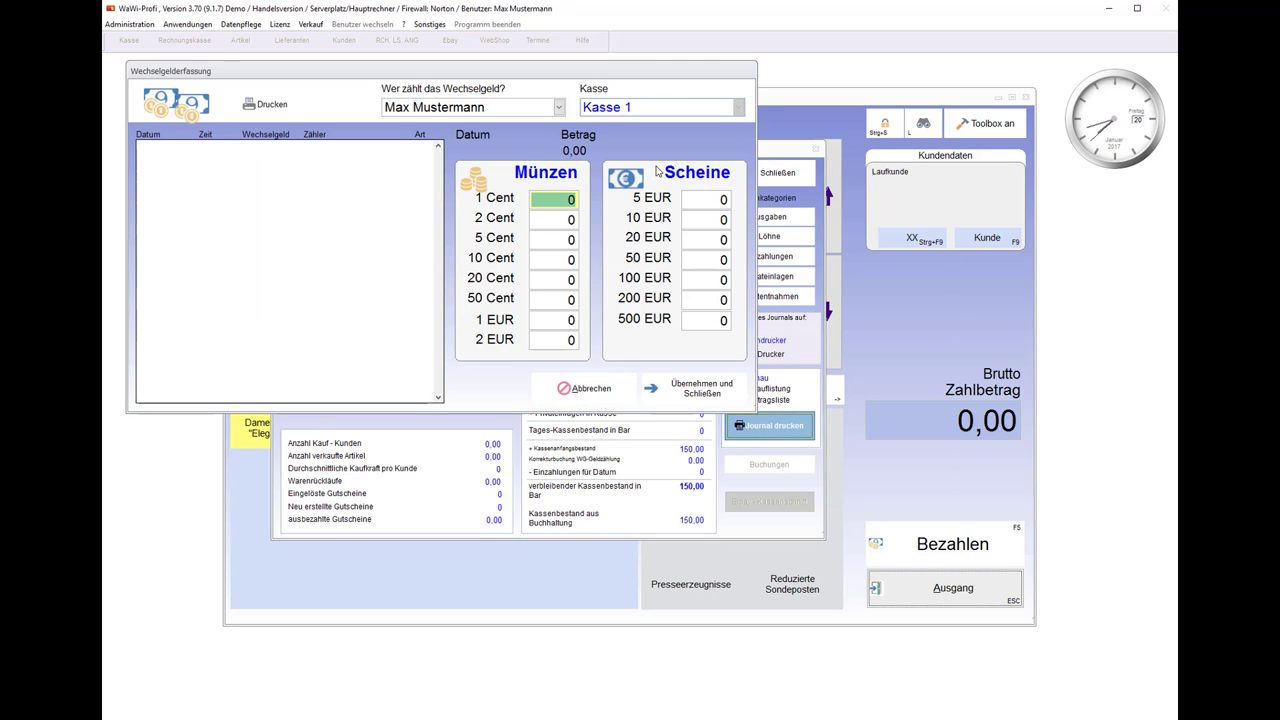
click(590, 405)
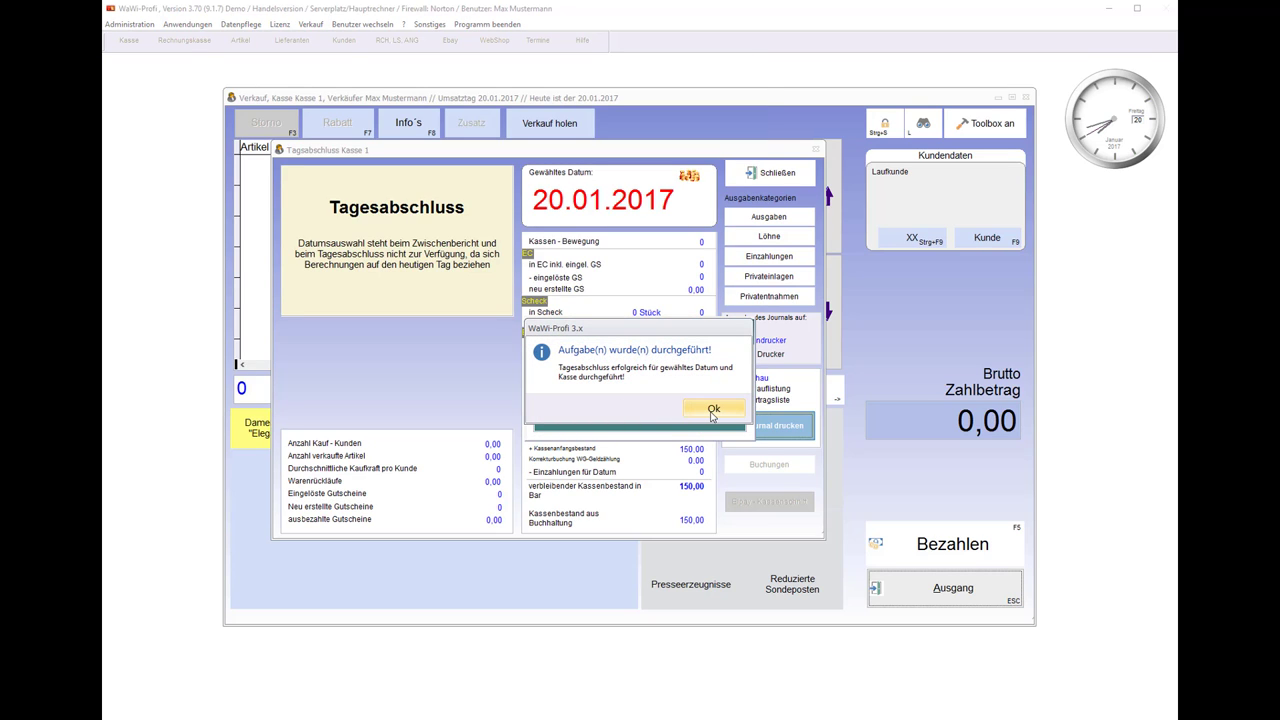
click(713, 410)
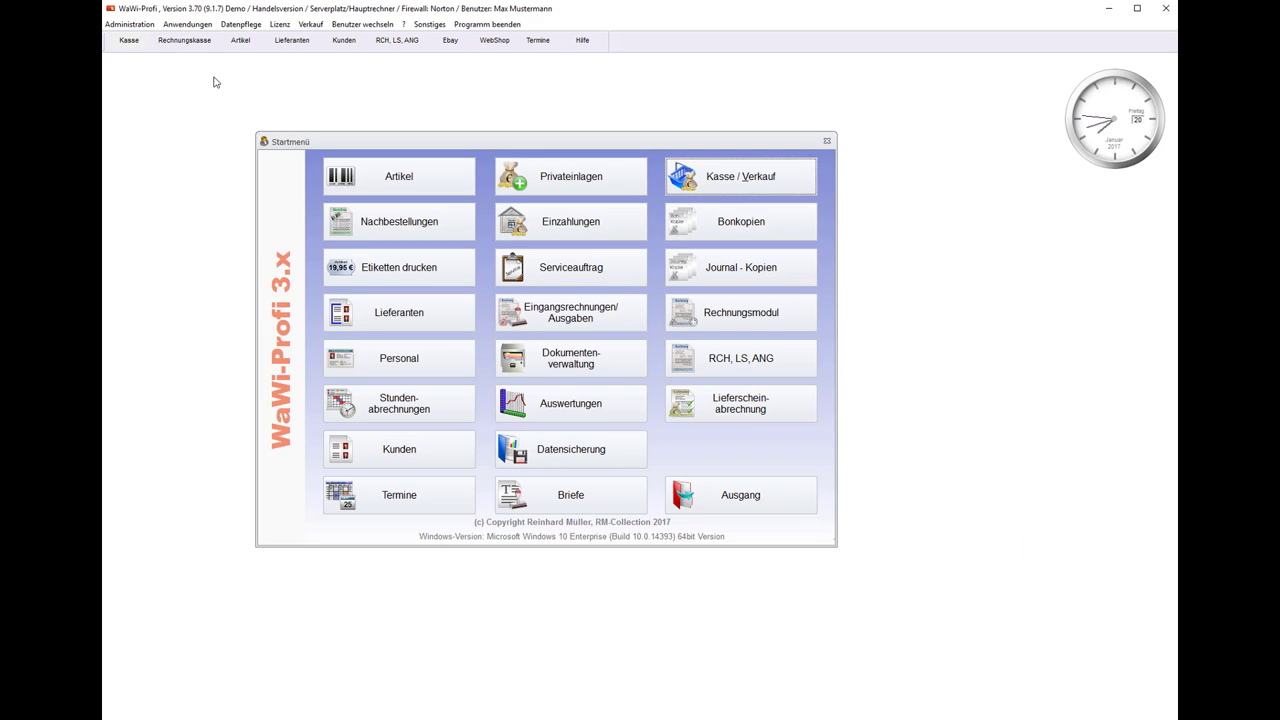
Examine the accounting bookings of the Kasse 1 account for entries from the day-end closing, and close the bookings window
click(192, 25)
mouse_move(212, 162)
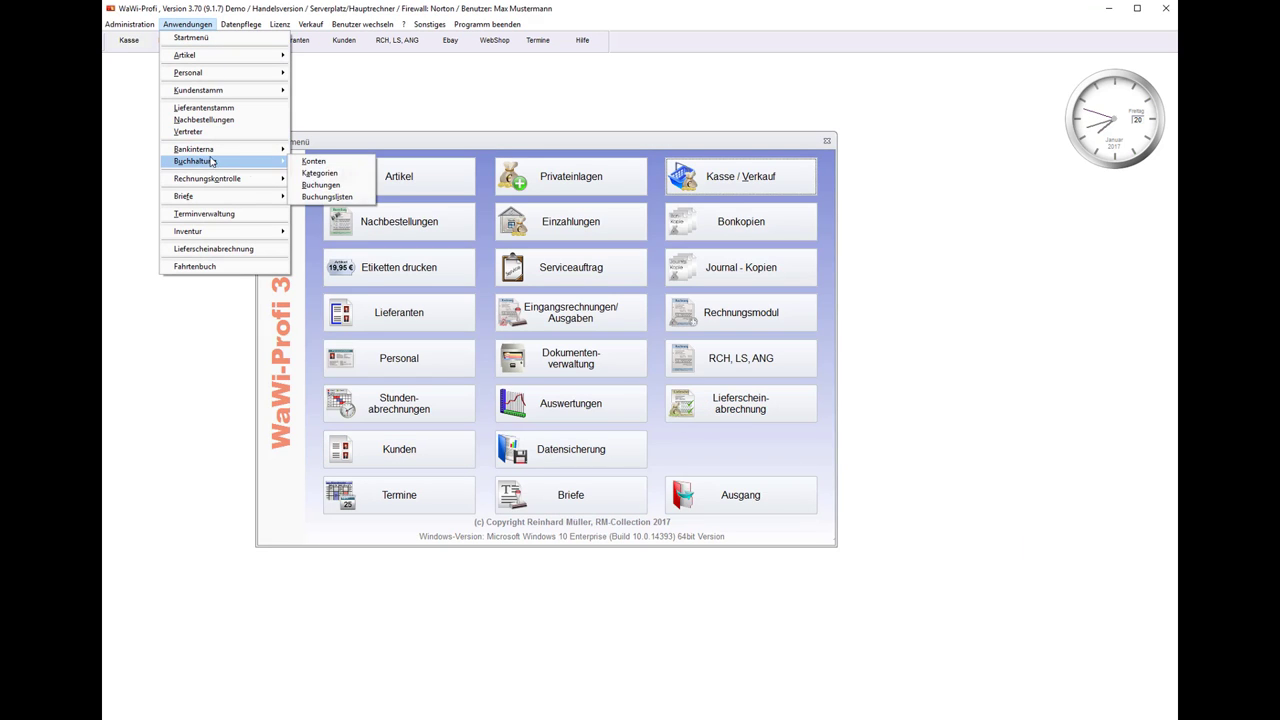
click(334, 188)
click(383, 176)
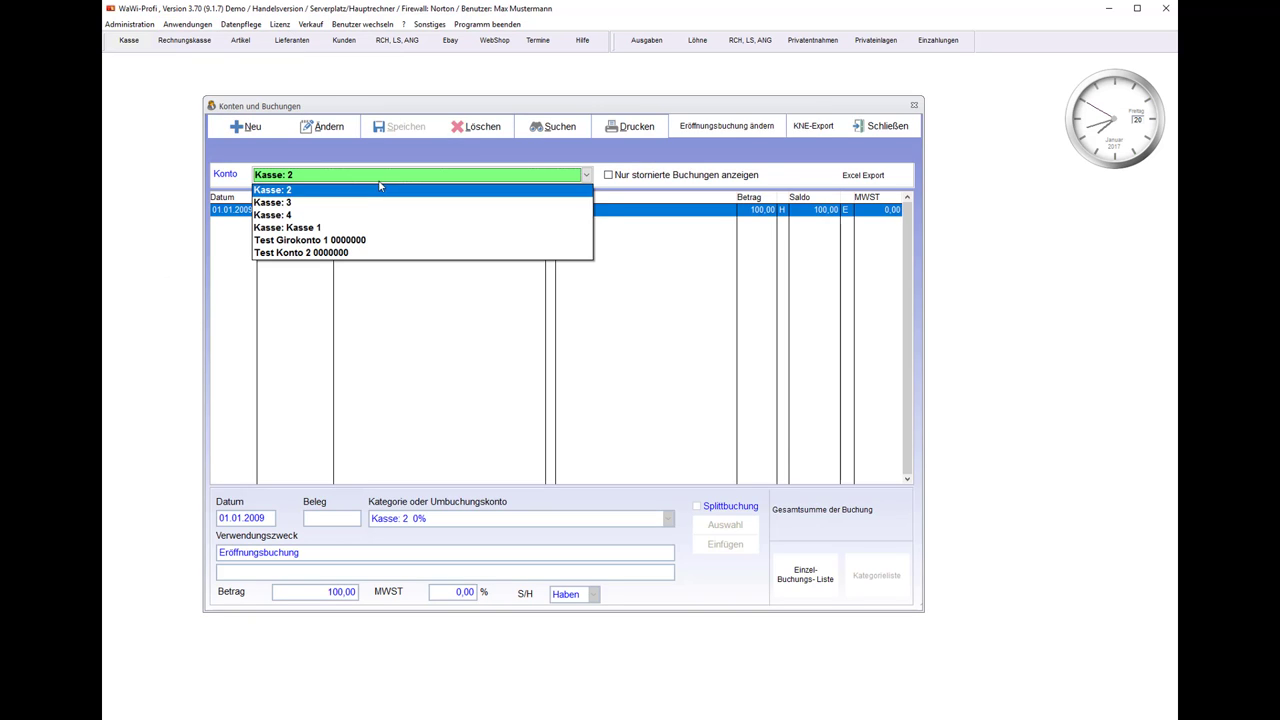
click(335, 227)
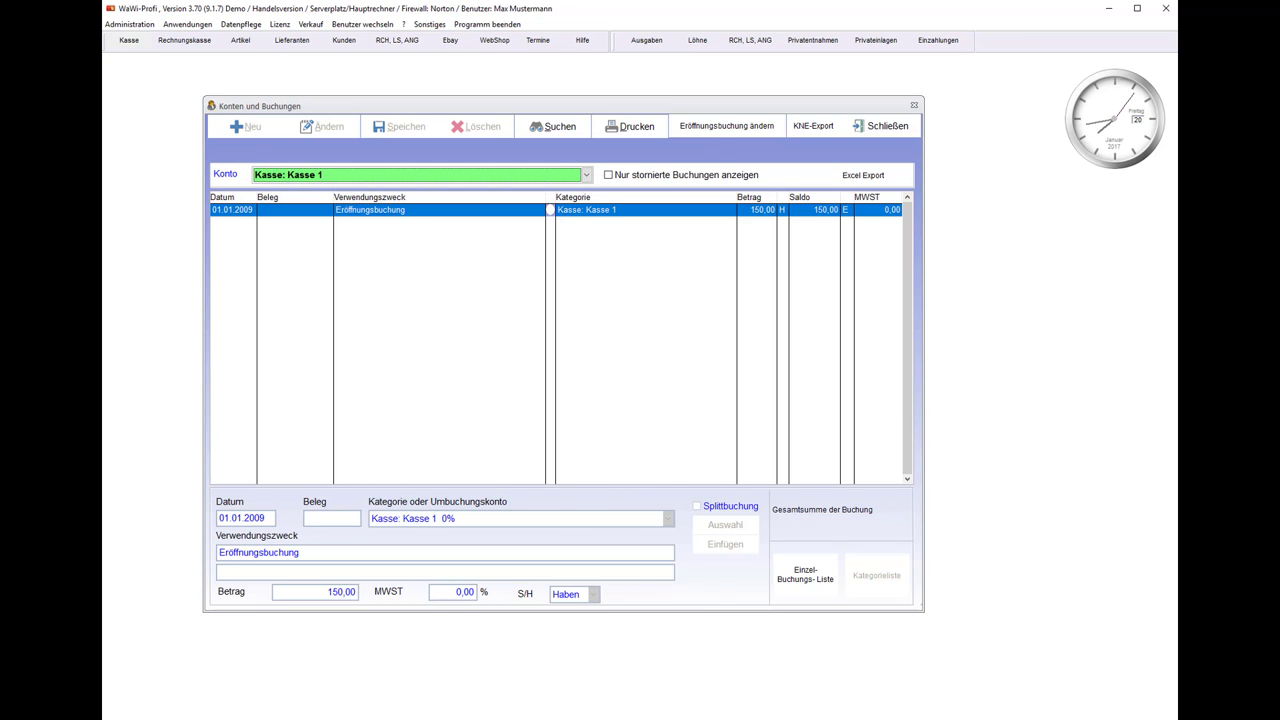
key(Escape)
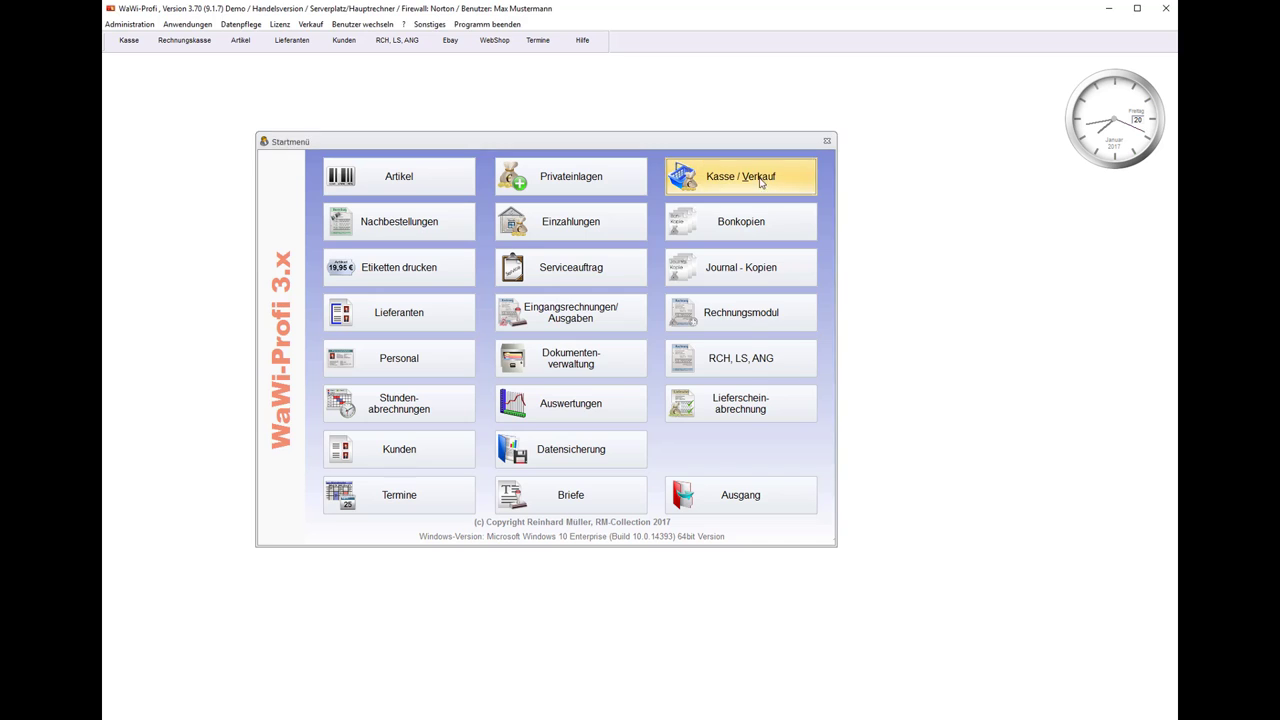
Reopen the cash register, try 20.01.2017 as the new turnover day, and set it to 21.01.2017 instead
click(686, 177)
click(705, 465)
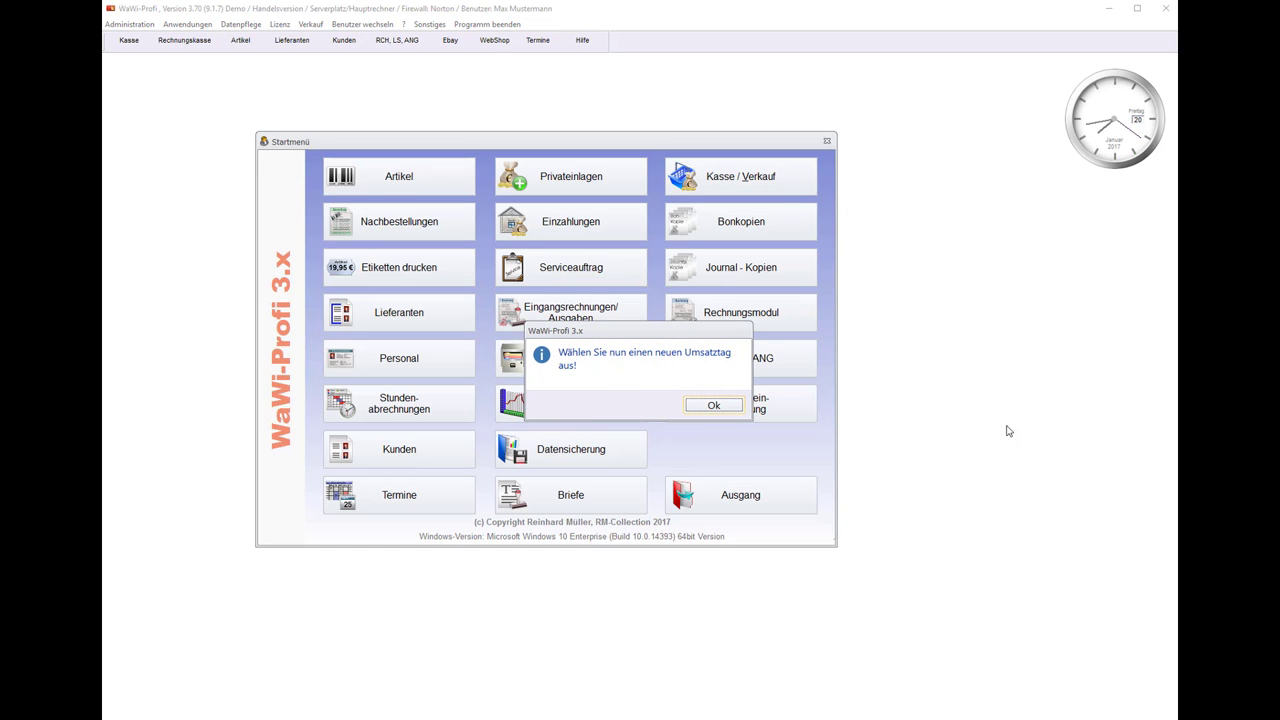
click(713, 405)
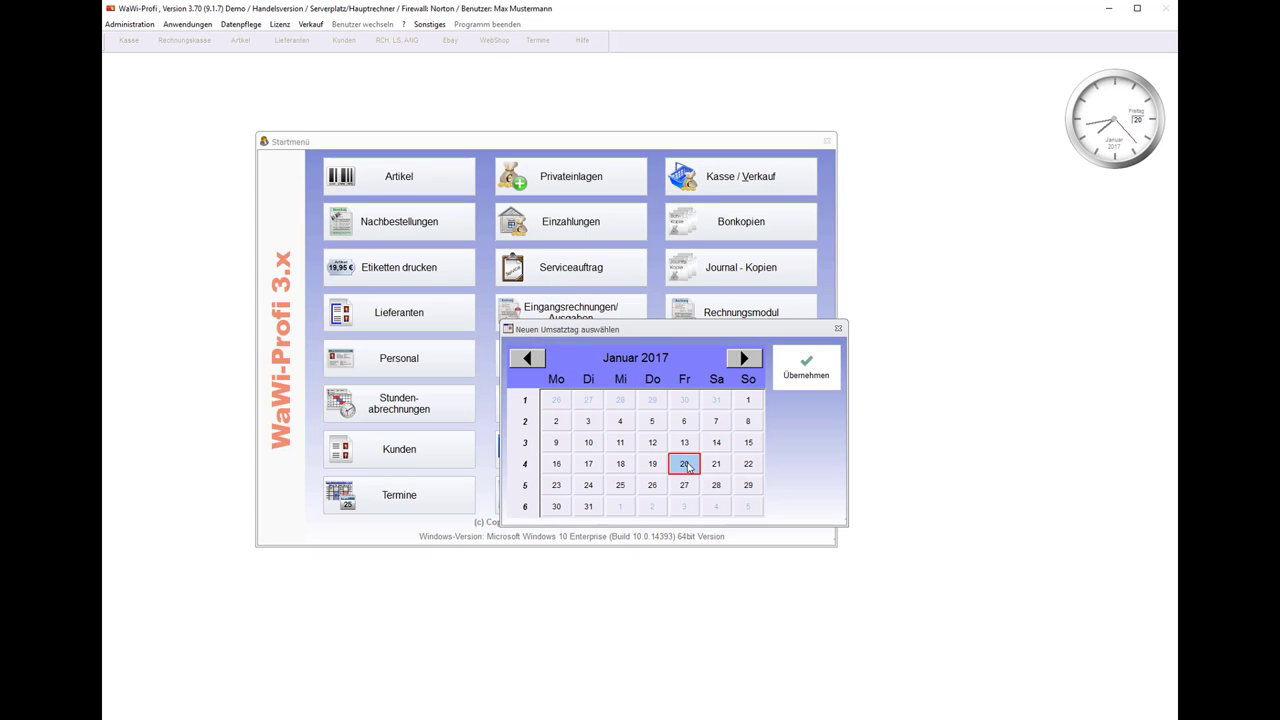
click(806, 368)
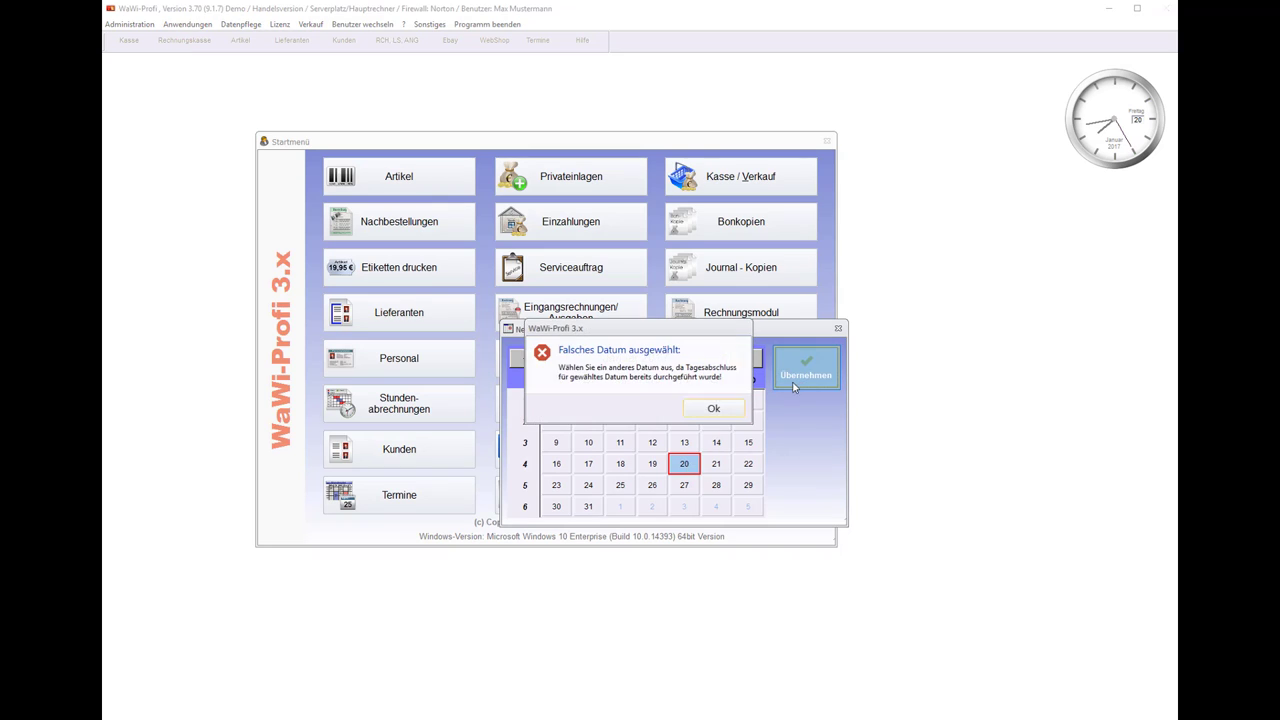
click(713, 410)
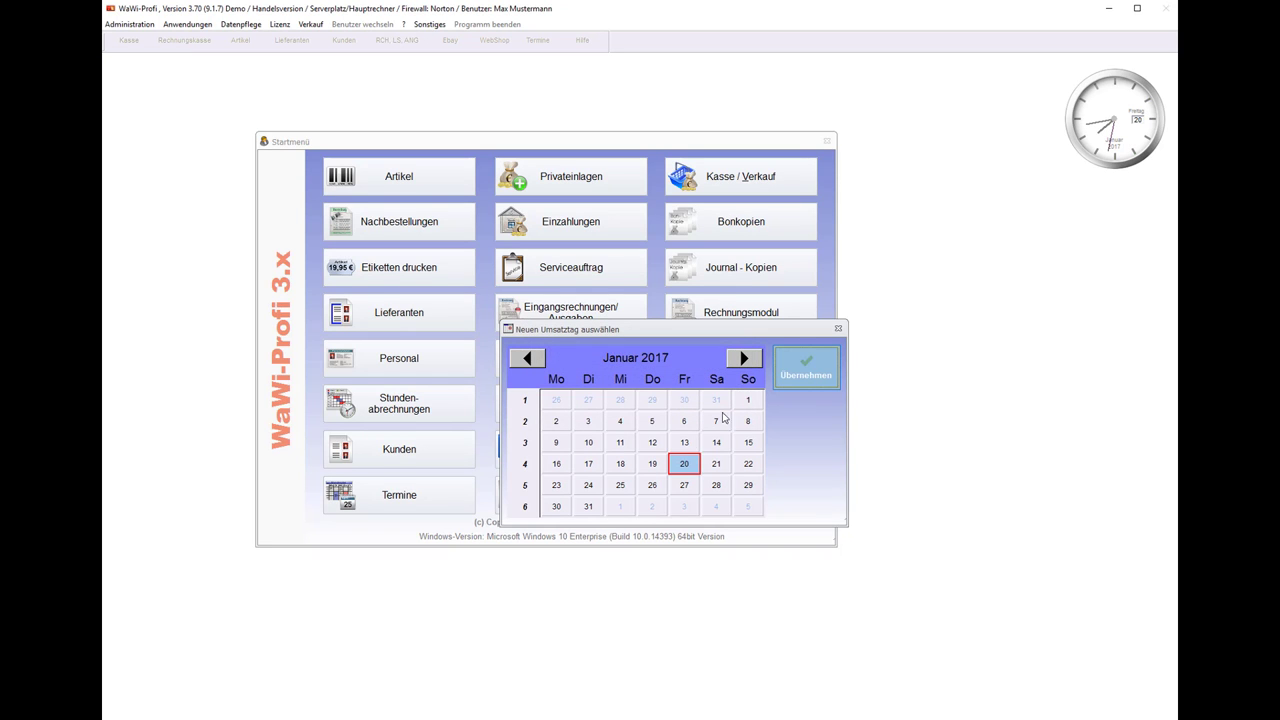
click(720, 464)
click(800, 378)
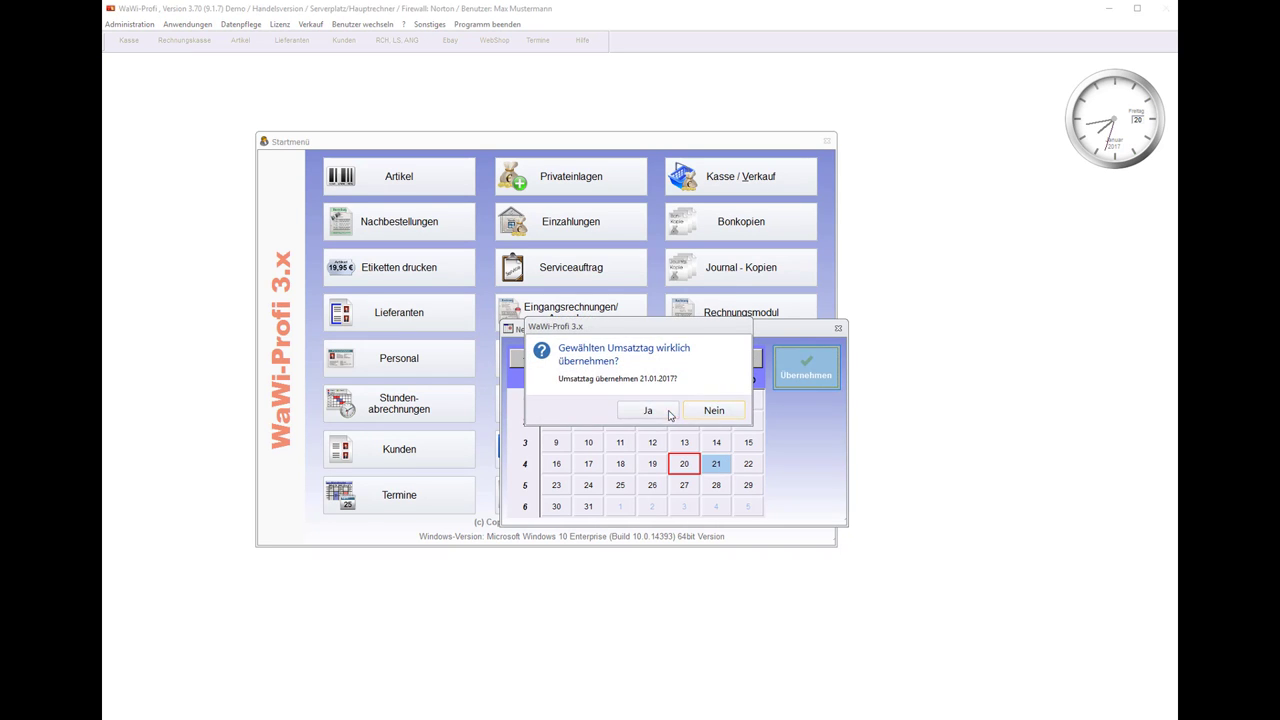
click(655, 410)
Leave the cash register and select the Kasse 1 closing of 20.01.2017 in the journal copies
click(931, 592)
click(733, 485)
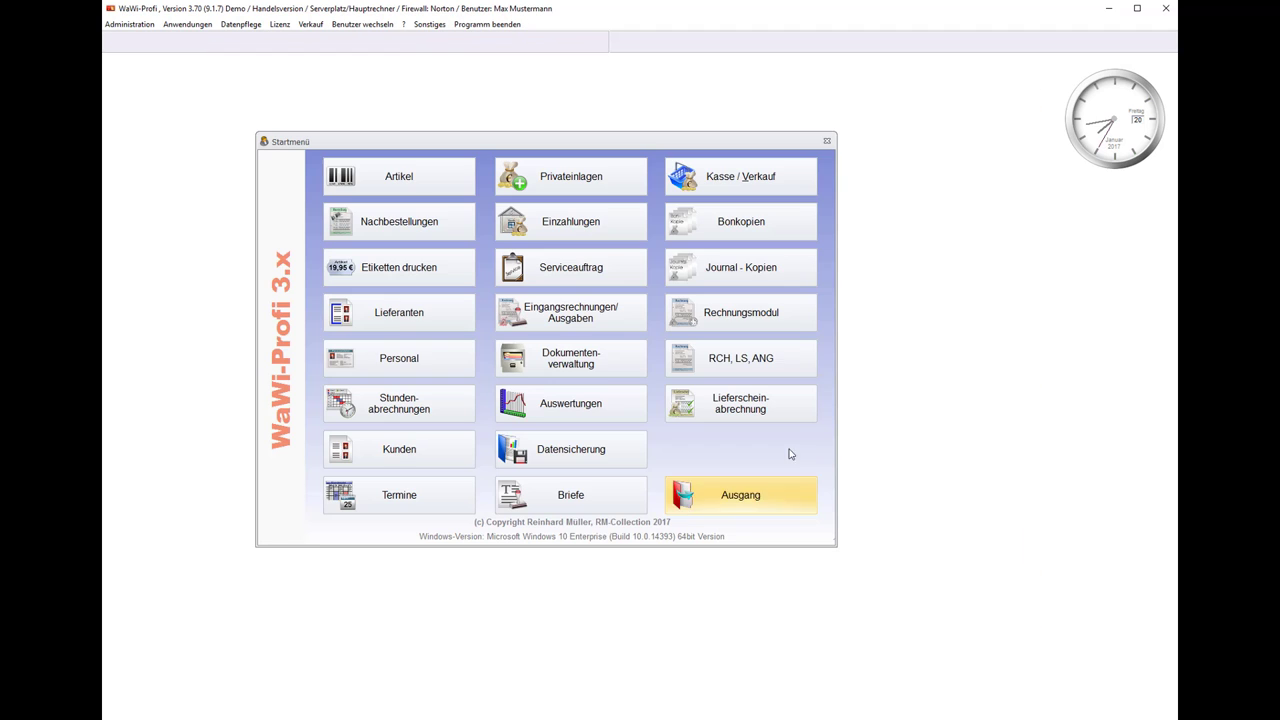
click(781, 264)
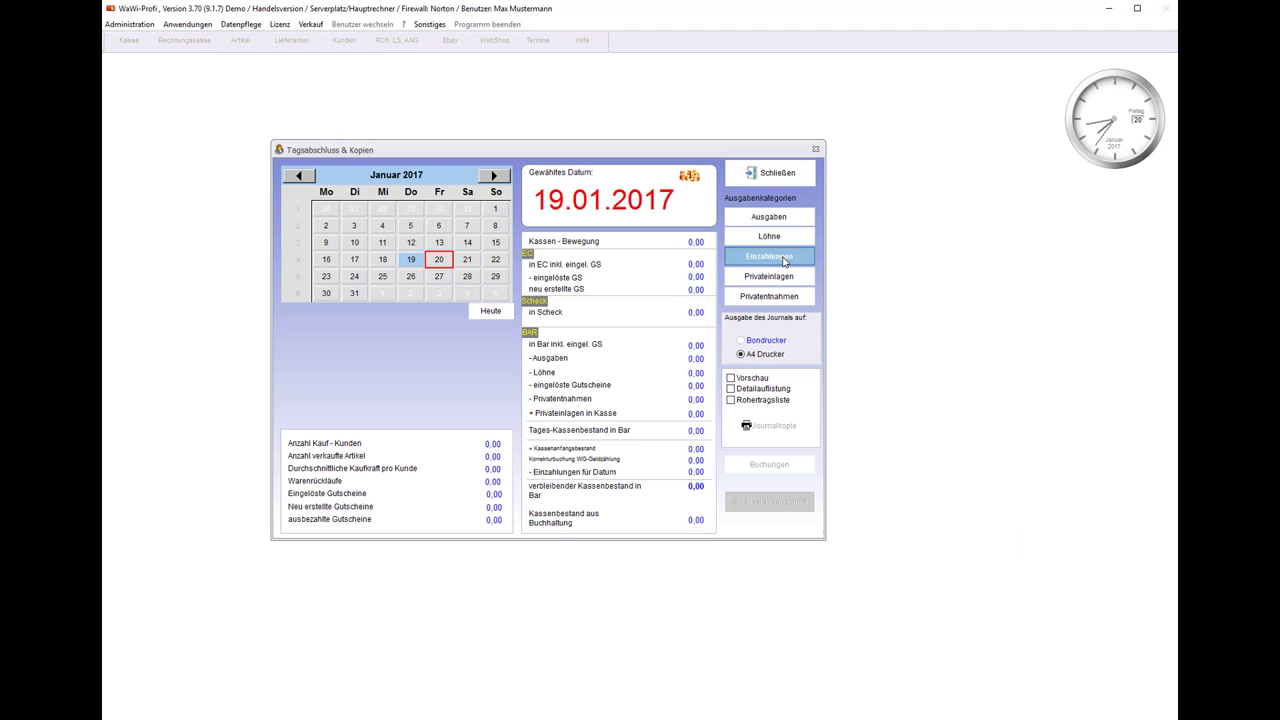
click(440, 264)
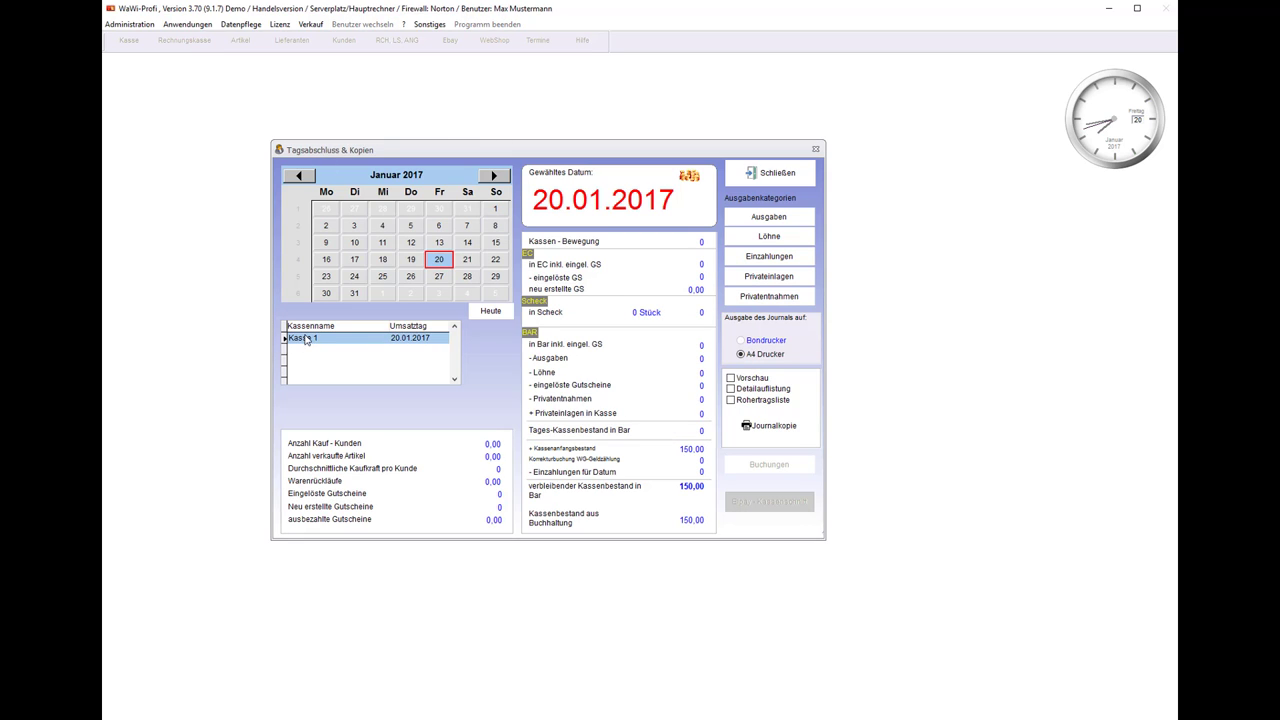
click(395, 343)
Preview the Kasse 1 journal copy for 20.01.2017, skipping the change count, and close the report and the journal copies
click(731, 378)
click(772, 427)
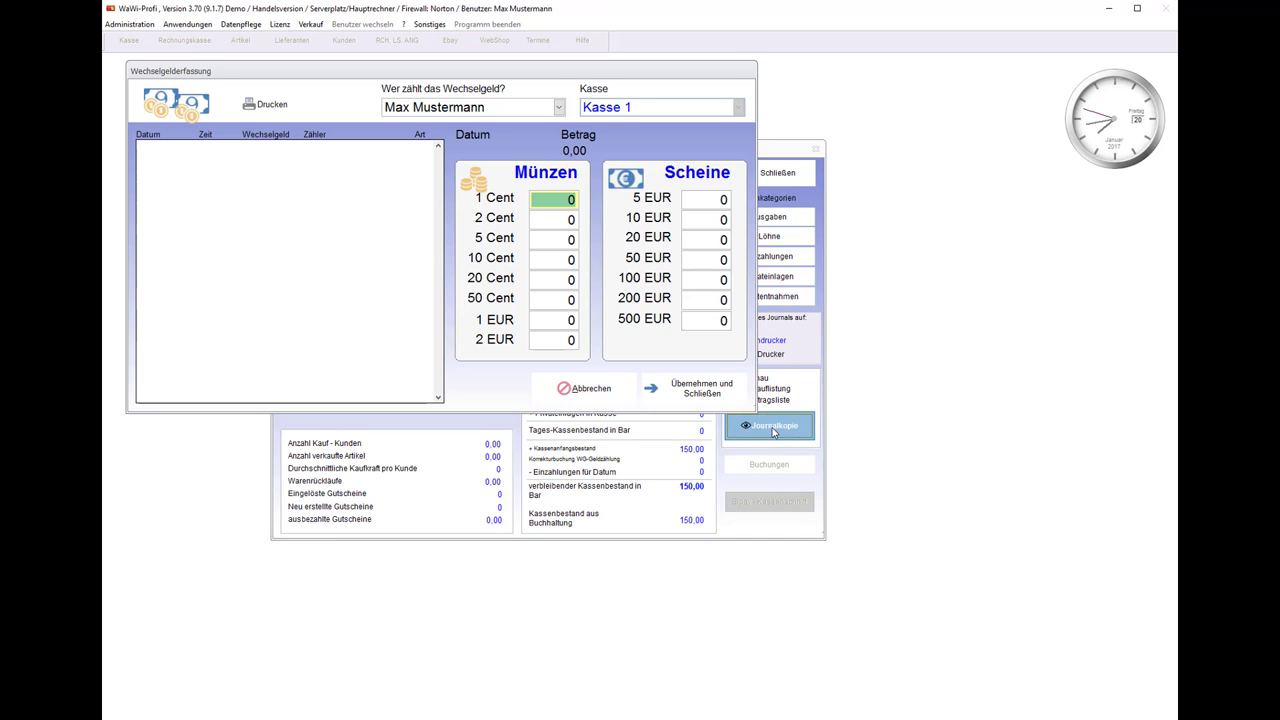
click(590, 388)
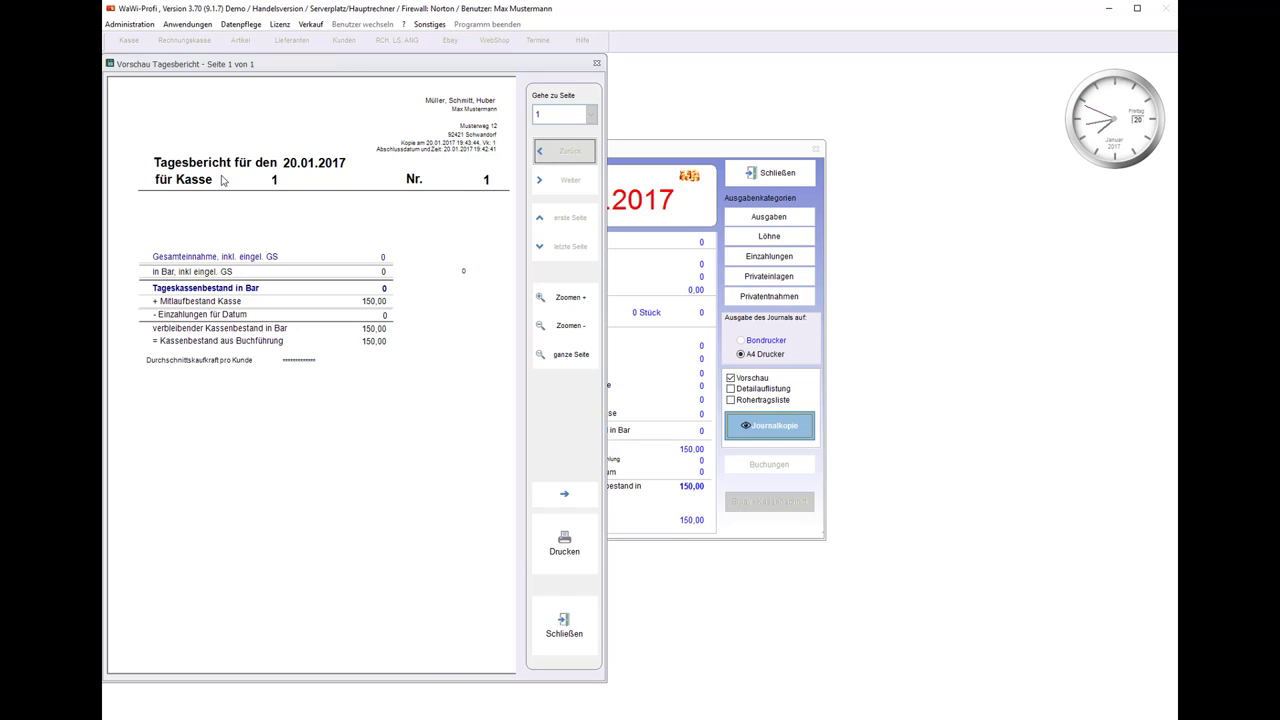
click(545, 650)
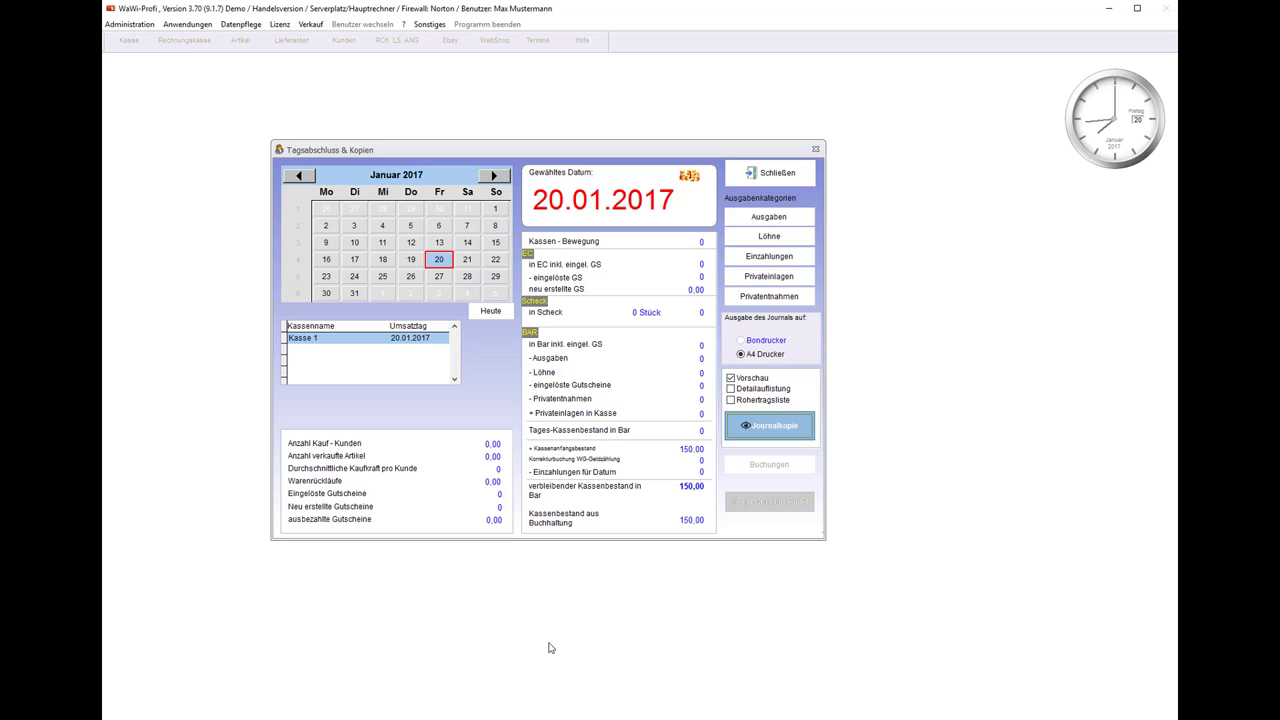
click(776, 175)
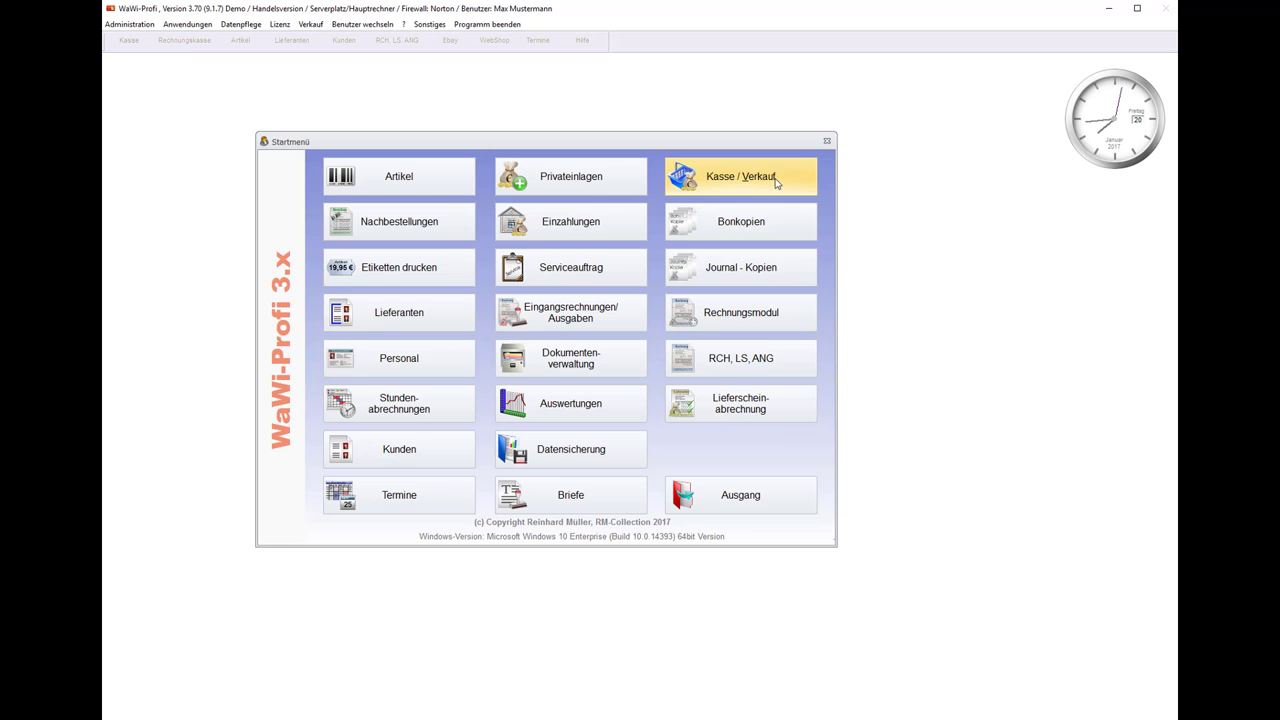
Reopen the cash register and add the Damenhose "Elegance", article 151, to the sale despite insufficient stock
click(771, 174)
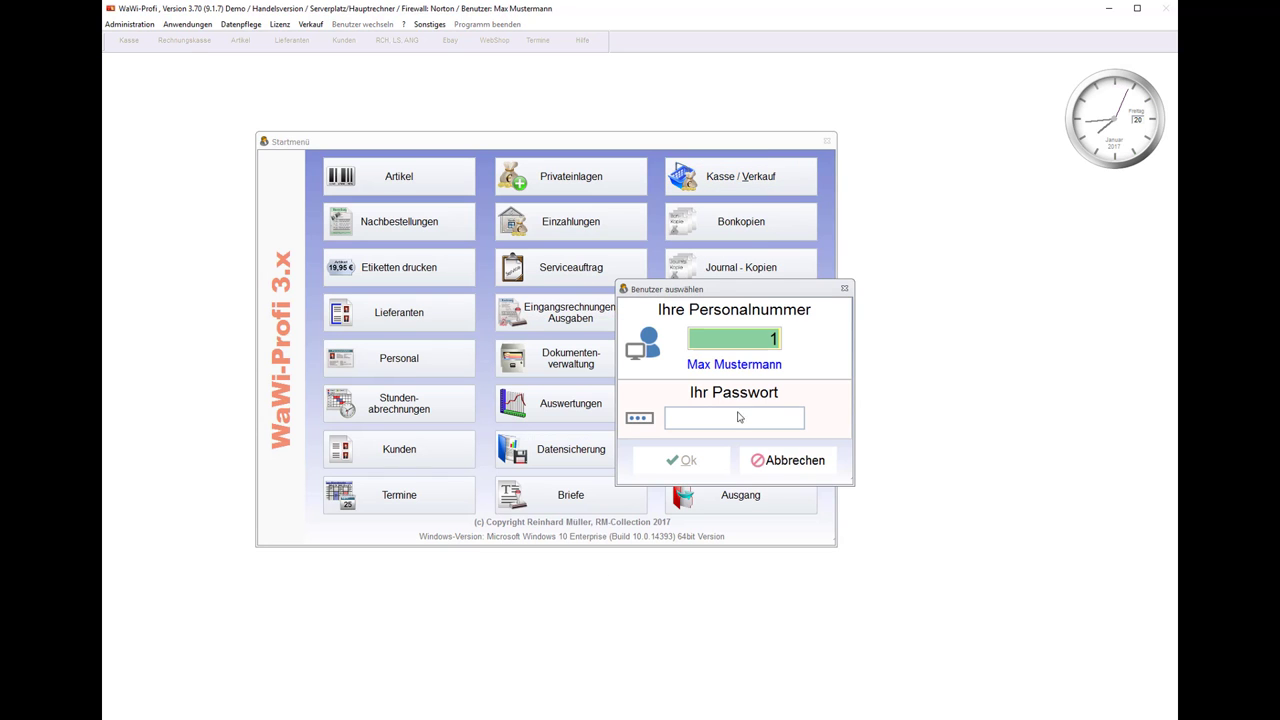
click(761, 468)
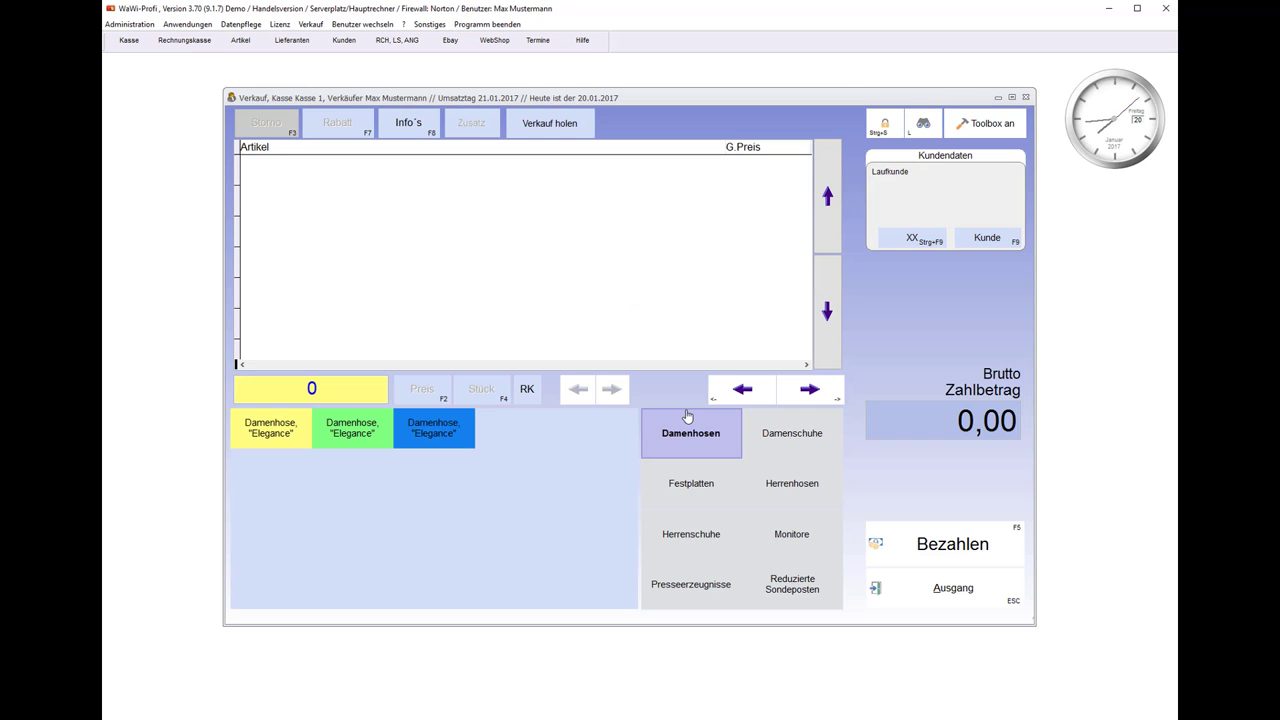
click(443, 454)
click(808, 497)
click(808, 497)
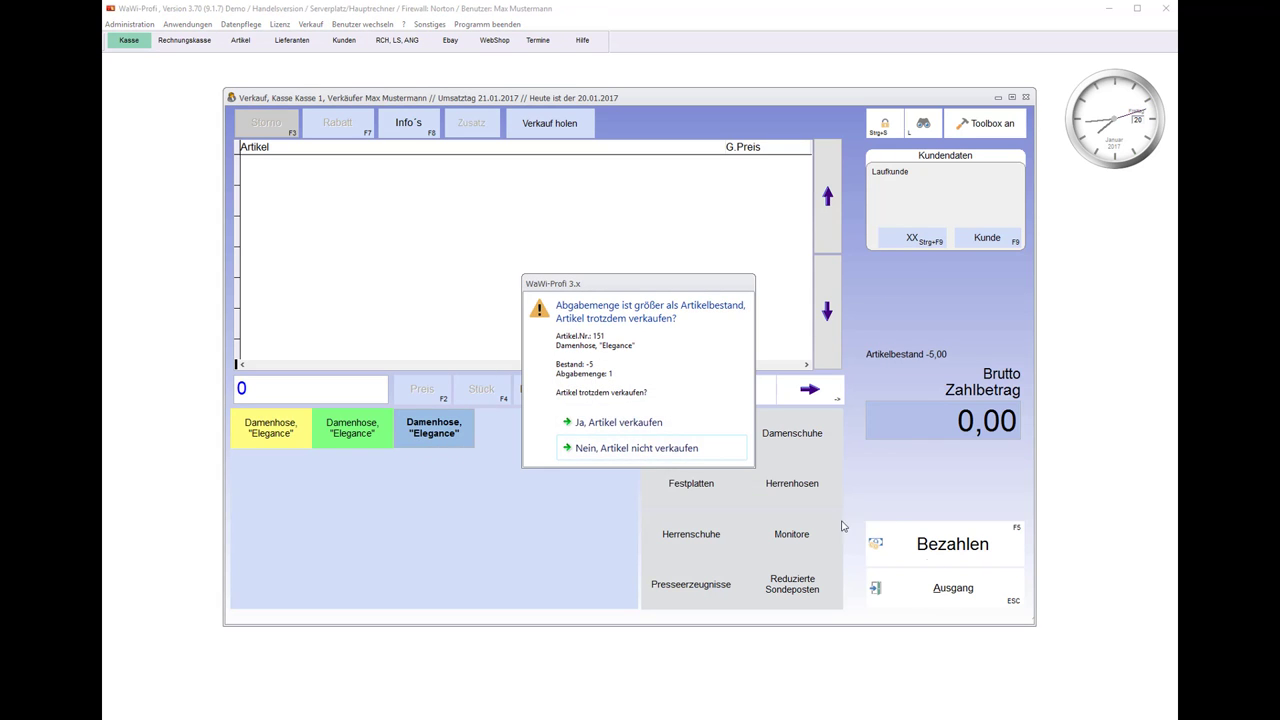
click(612, 422)
Pay for the sale in cash with 100 EUR received and book it without printing a receipt
click(946, 547)
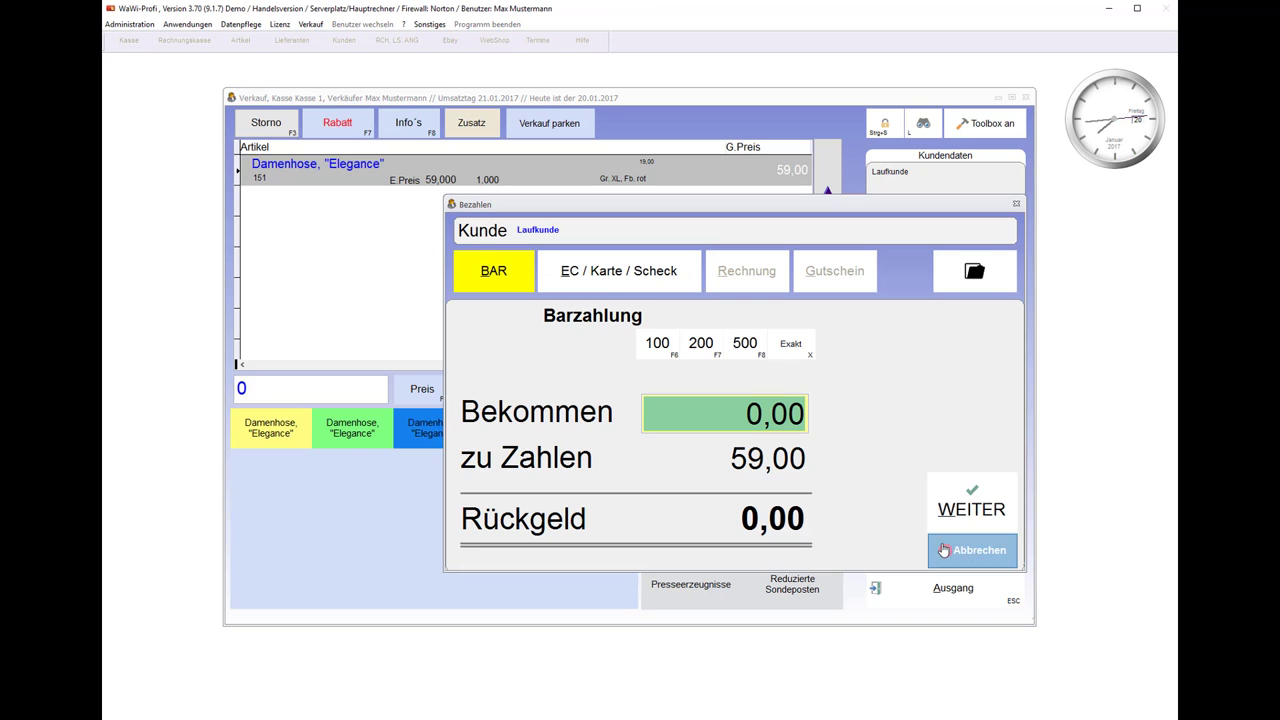
click(657, 343)
key(Return)
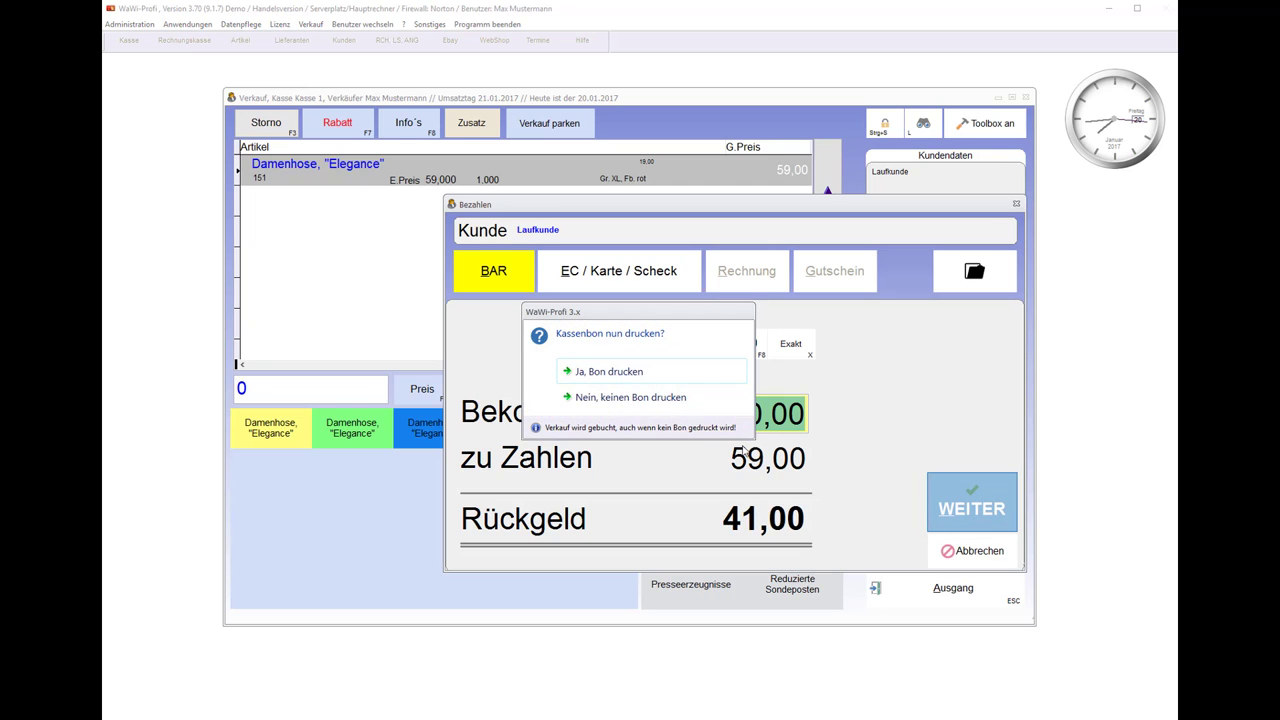
click(684, 399)
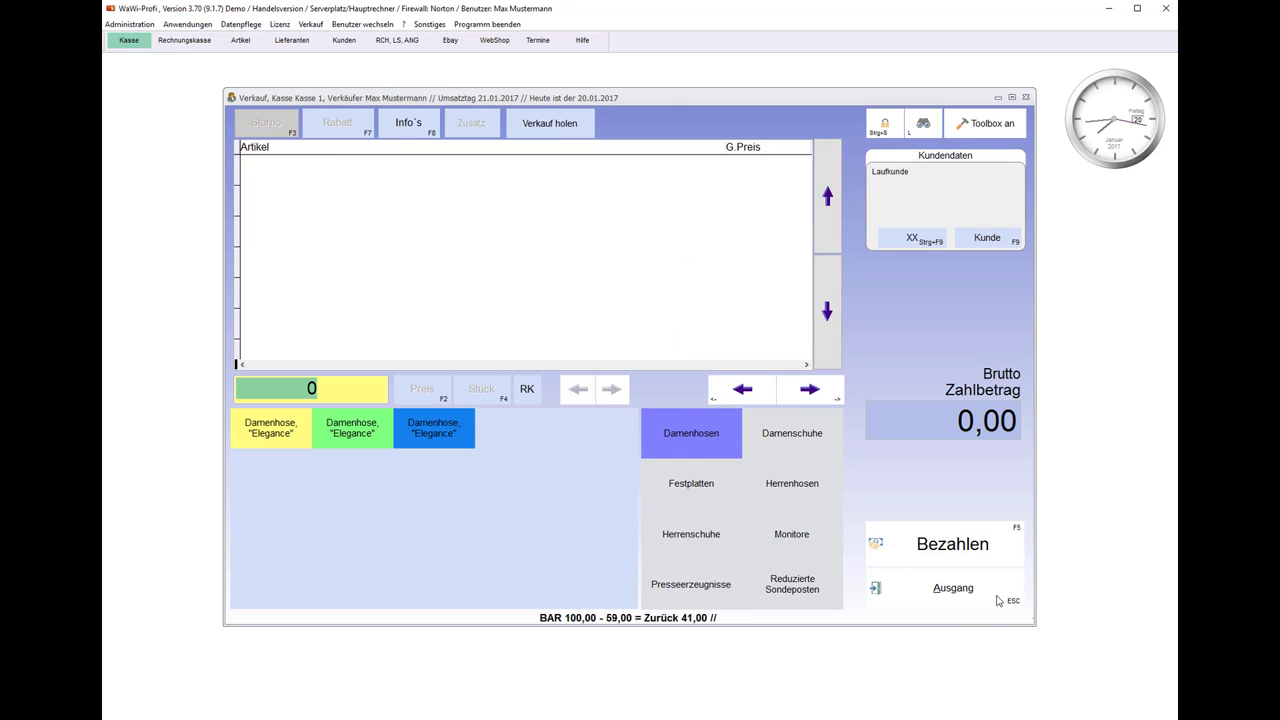
Perform the day-end closing (Z-Bon) for Kasse 1 on 21.01.2017, printing the journal and skipping the change count
click(938, 598)
click(731, 437)
click(679, 388)
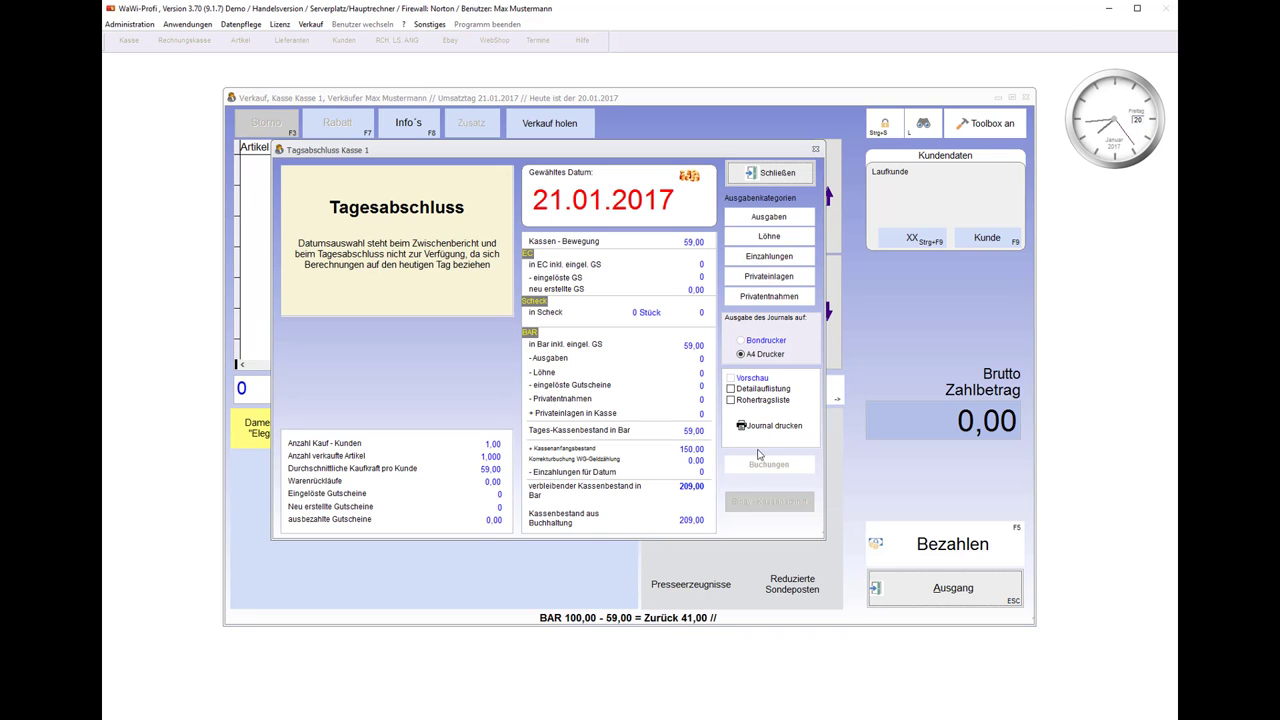
click(758, 430)
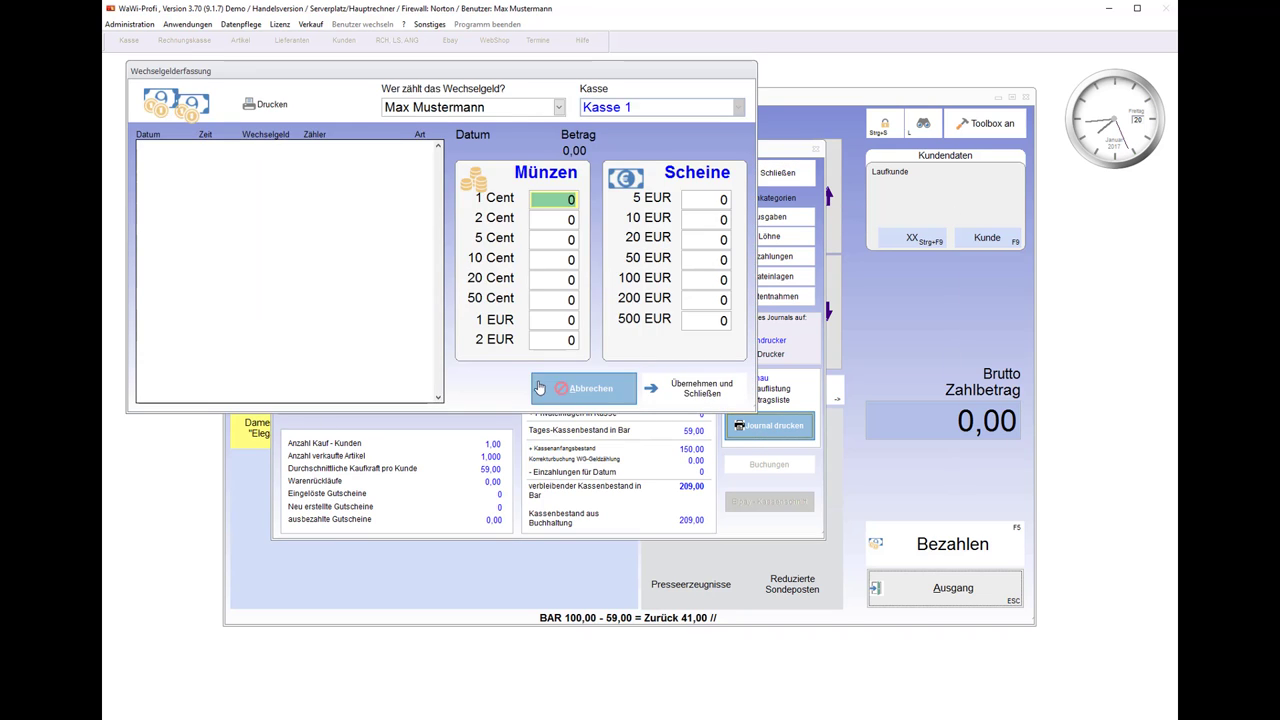
click(538, 387)
click(722, 418)
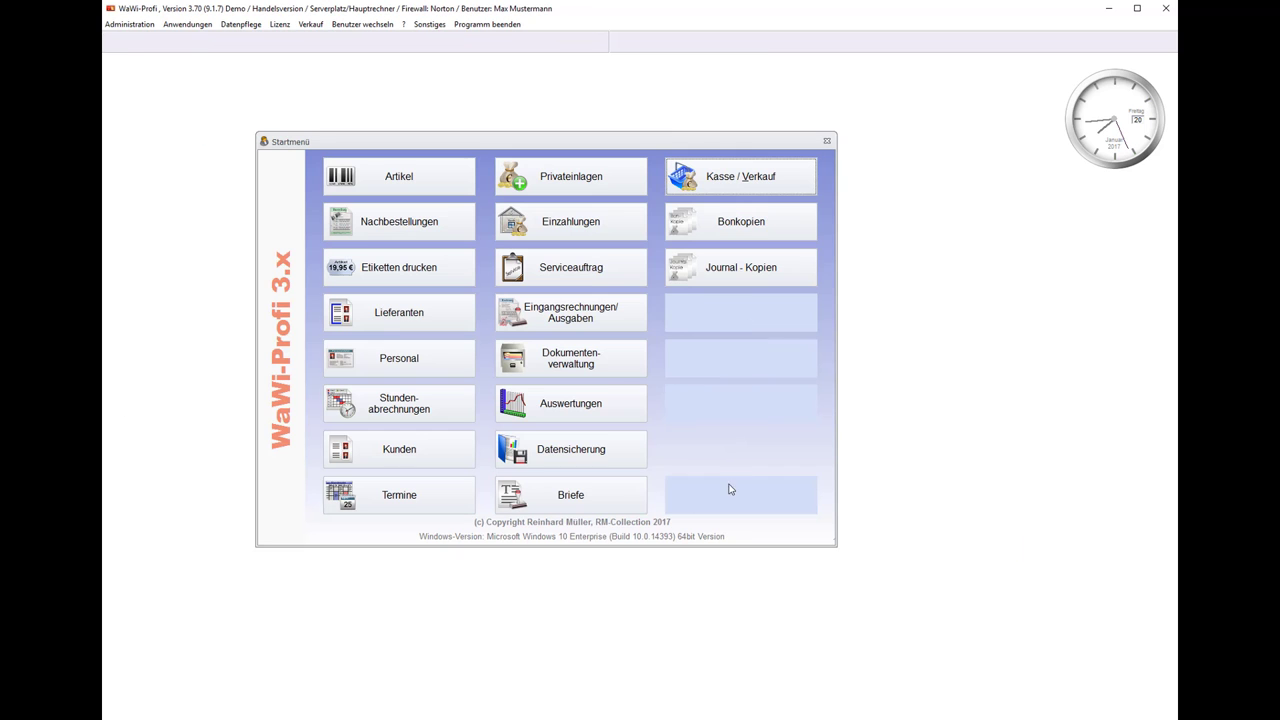
Preview the Kasse 1 journal copy for 21.01.2017 without a change count, and close the report and the journal copies
click(758, 280)
click(445, 266)
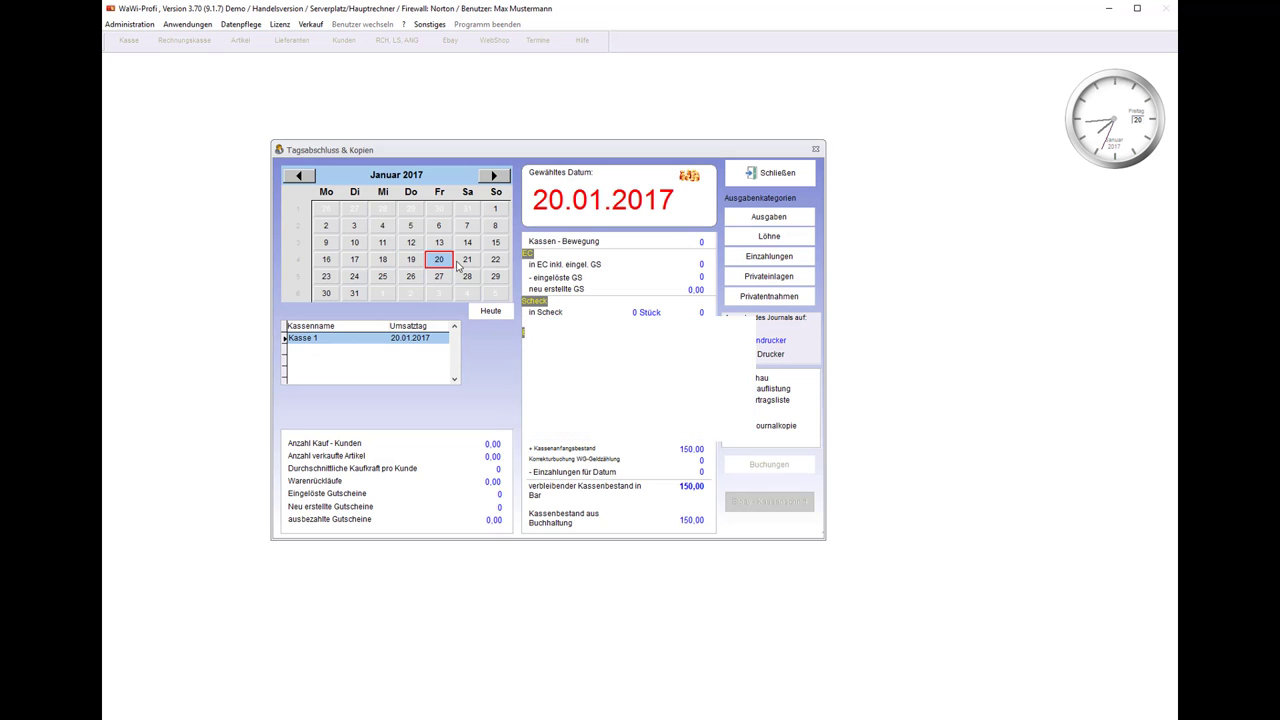
click(466, 266)
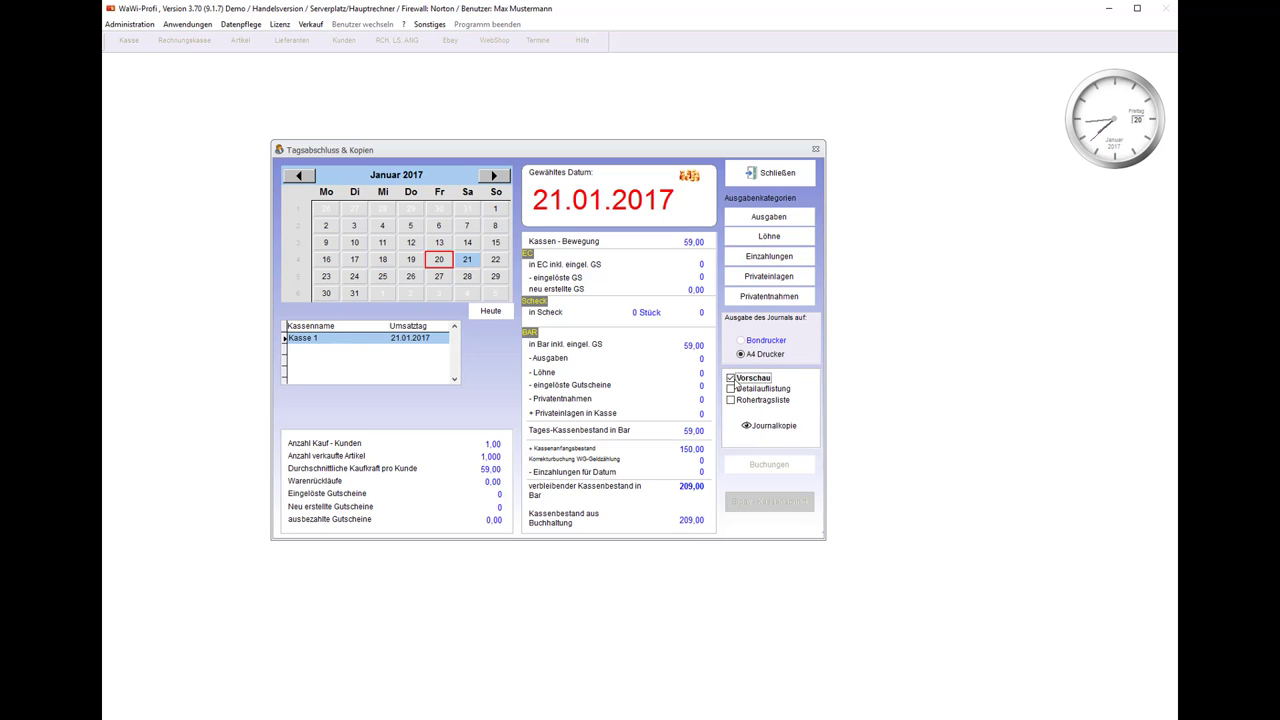
click(763, 430)
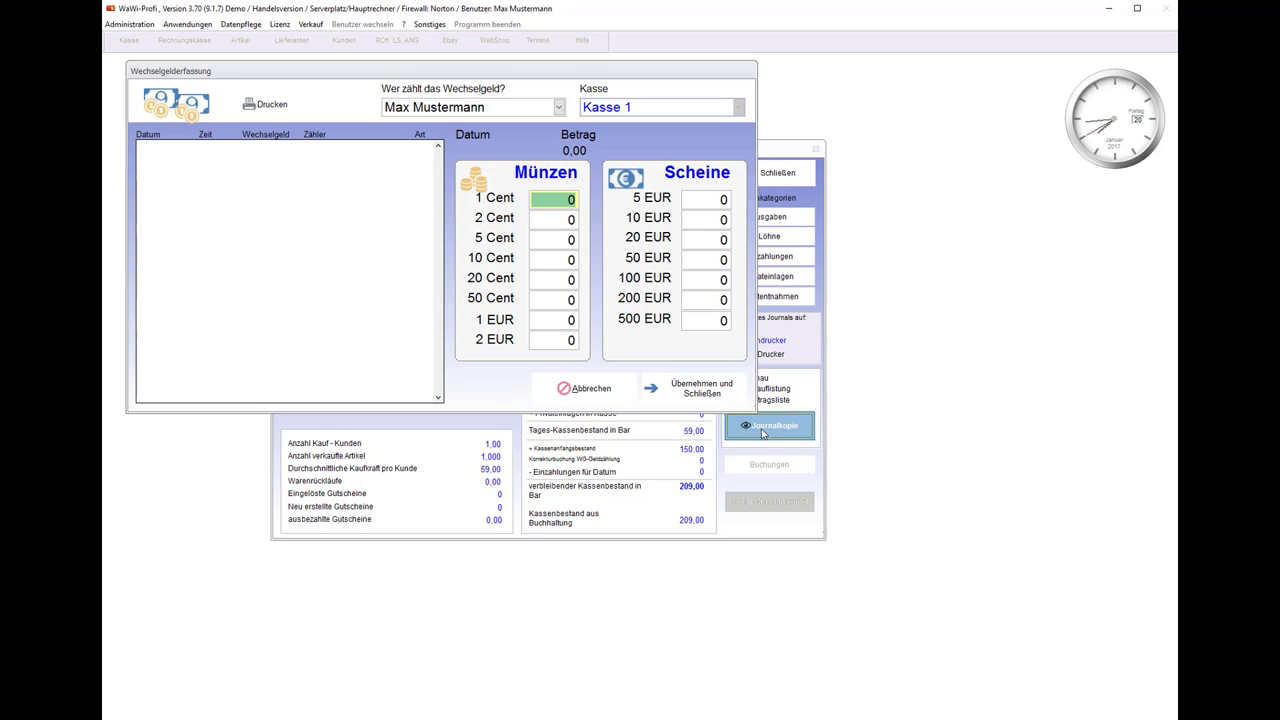
click(585, 388)
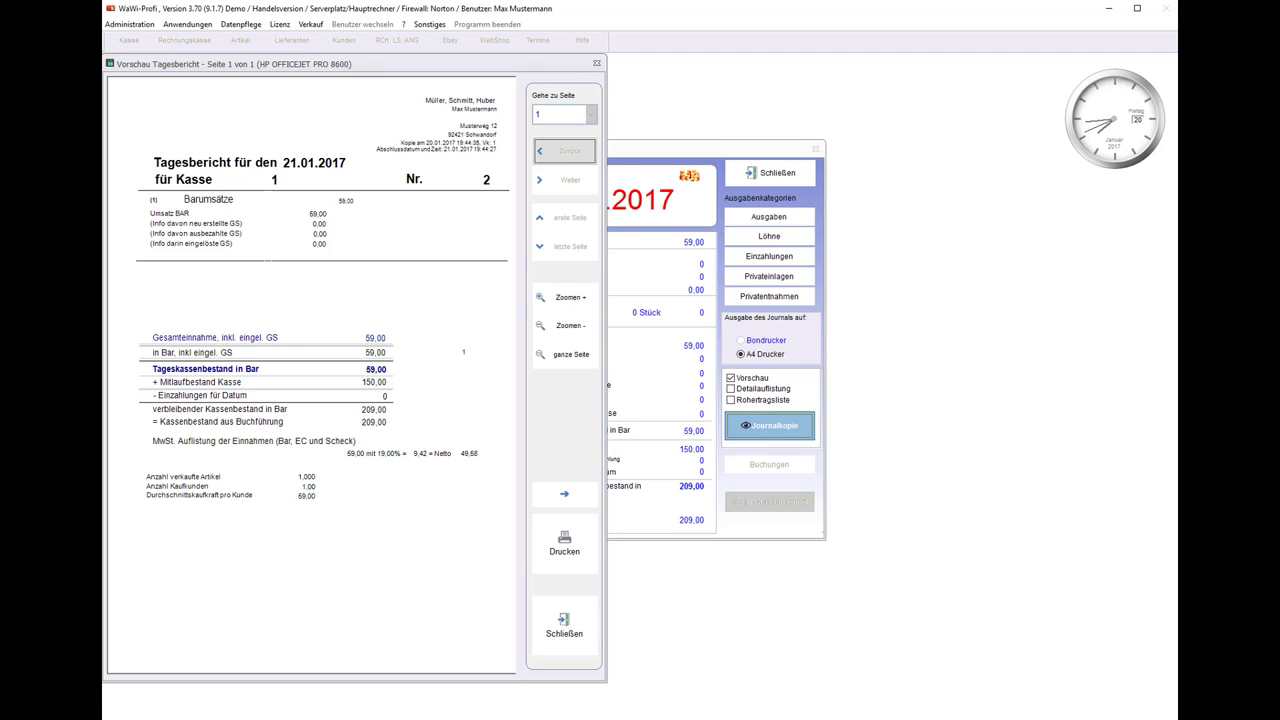
key(Escape)
click(768, 175)
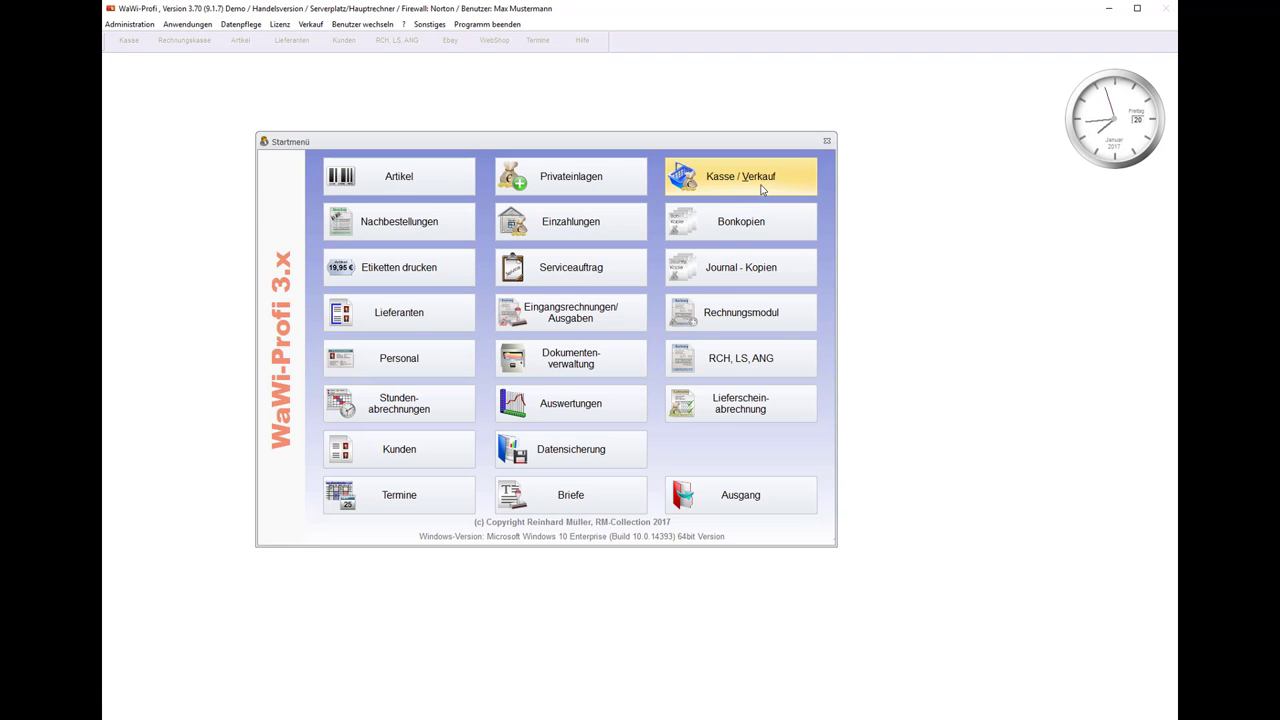
Set this workstation's default register to Keller 2 in the sales settings for register behaviour, and close the system settings
click(139, 26)
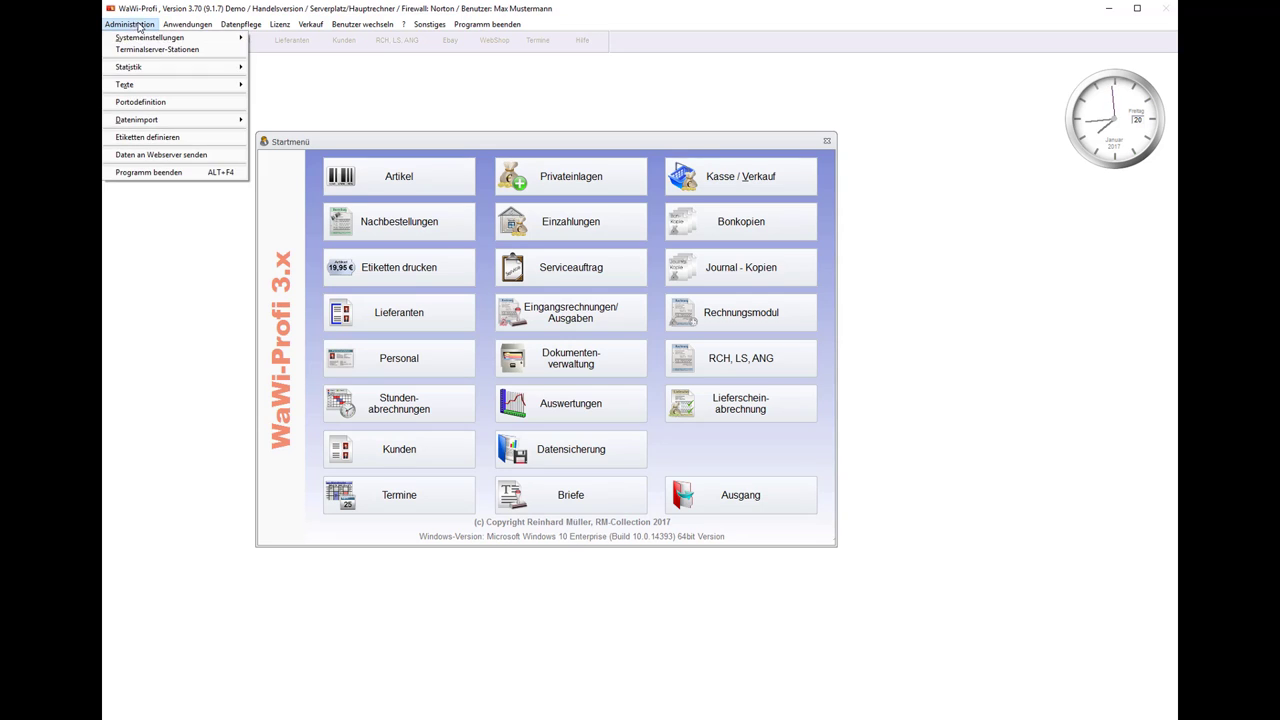
mouse_move(272, 30)
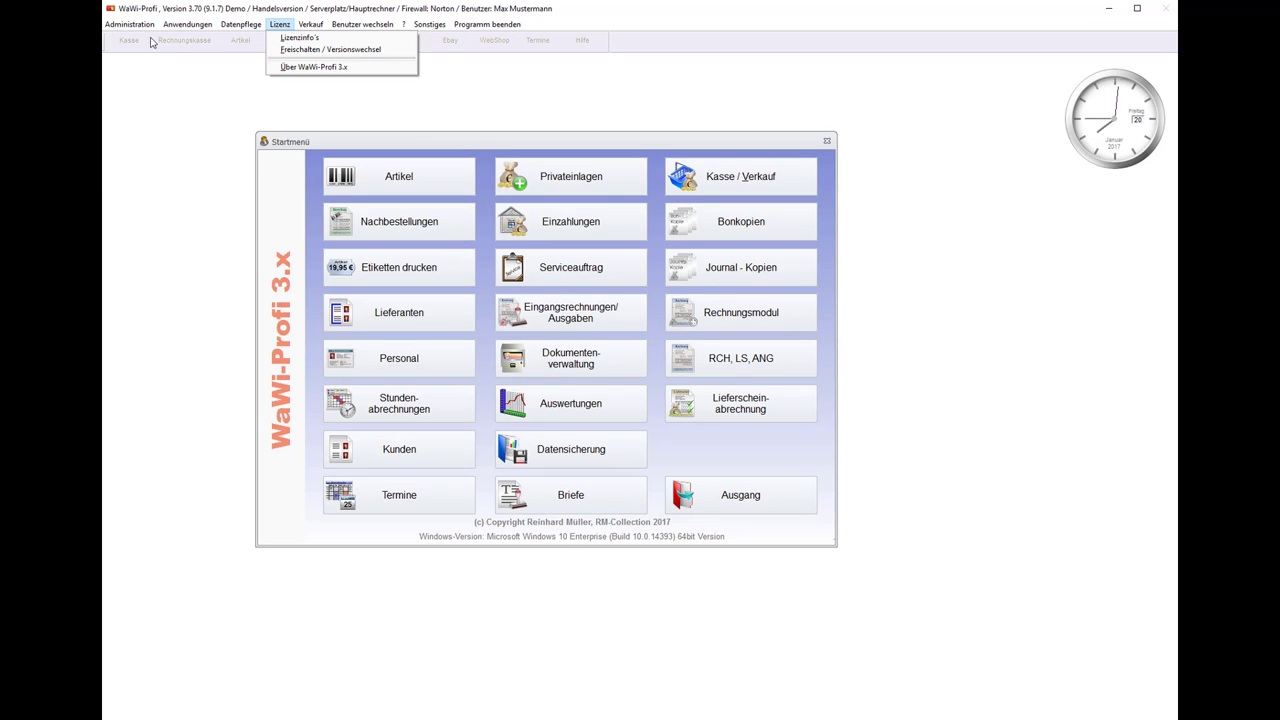
mouse_move(130, 24)
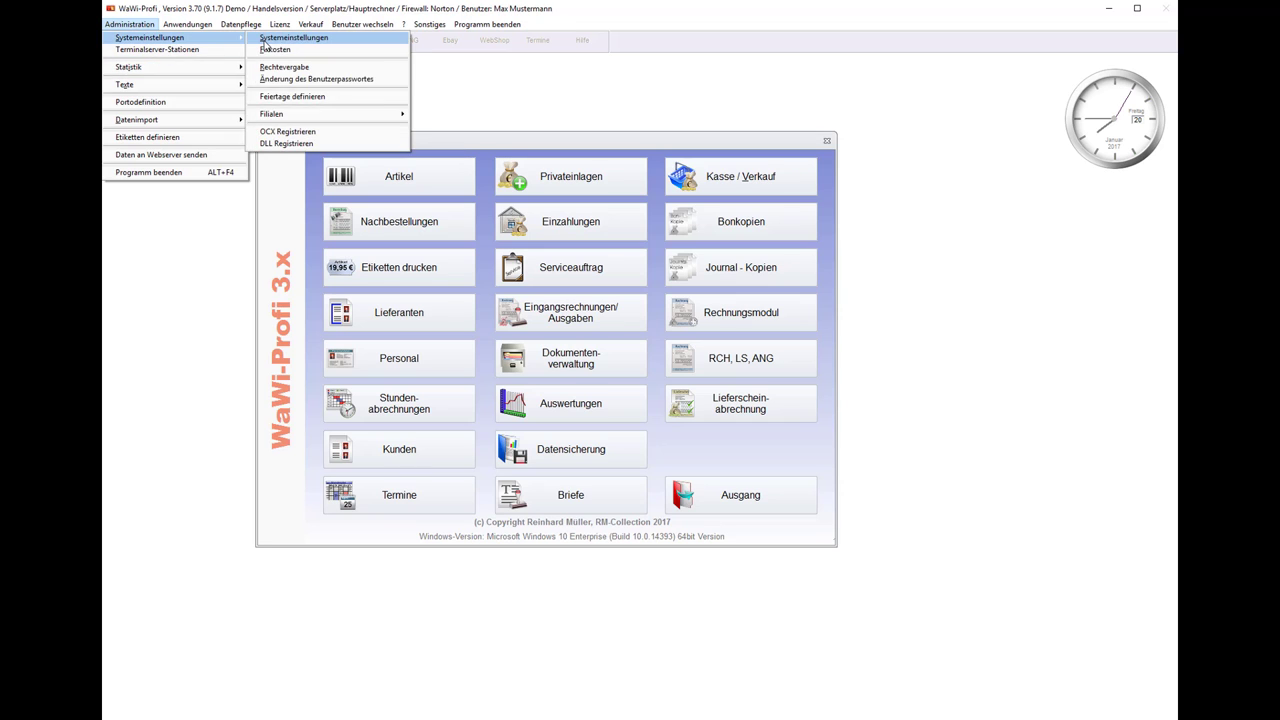
click(264, 40)
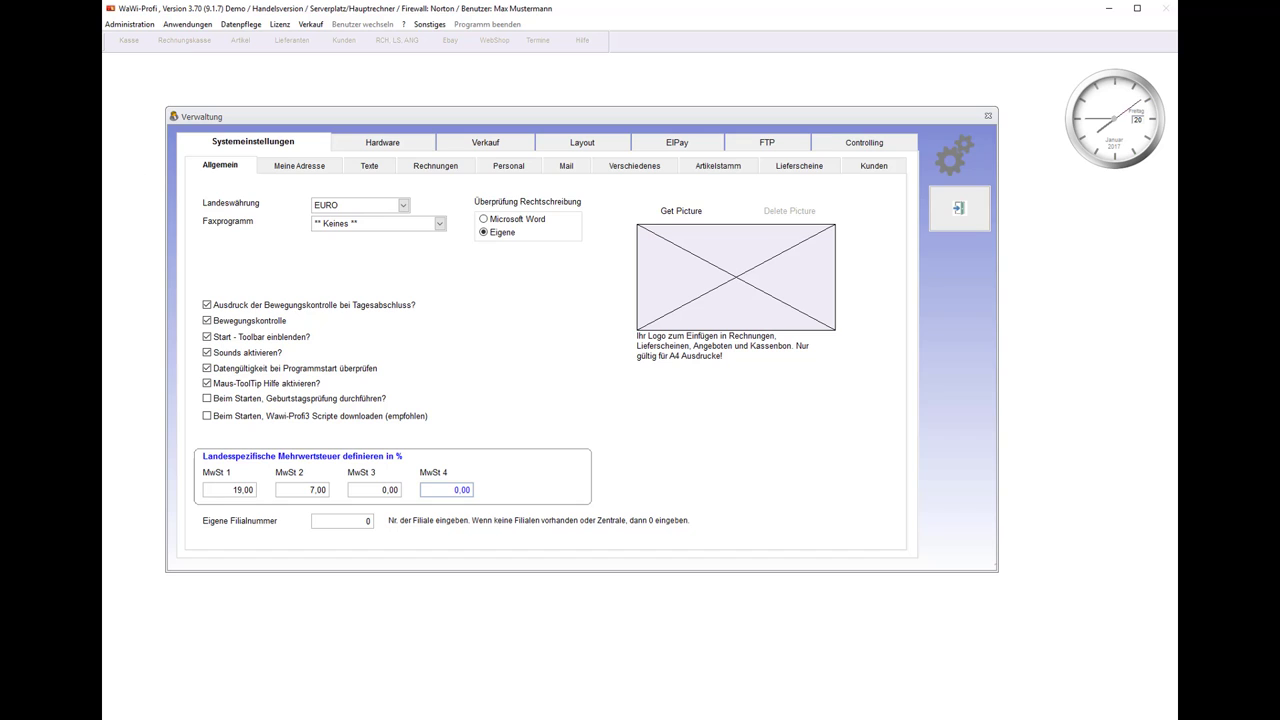
click(470, 148)
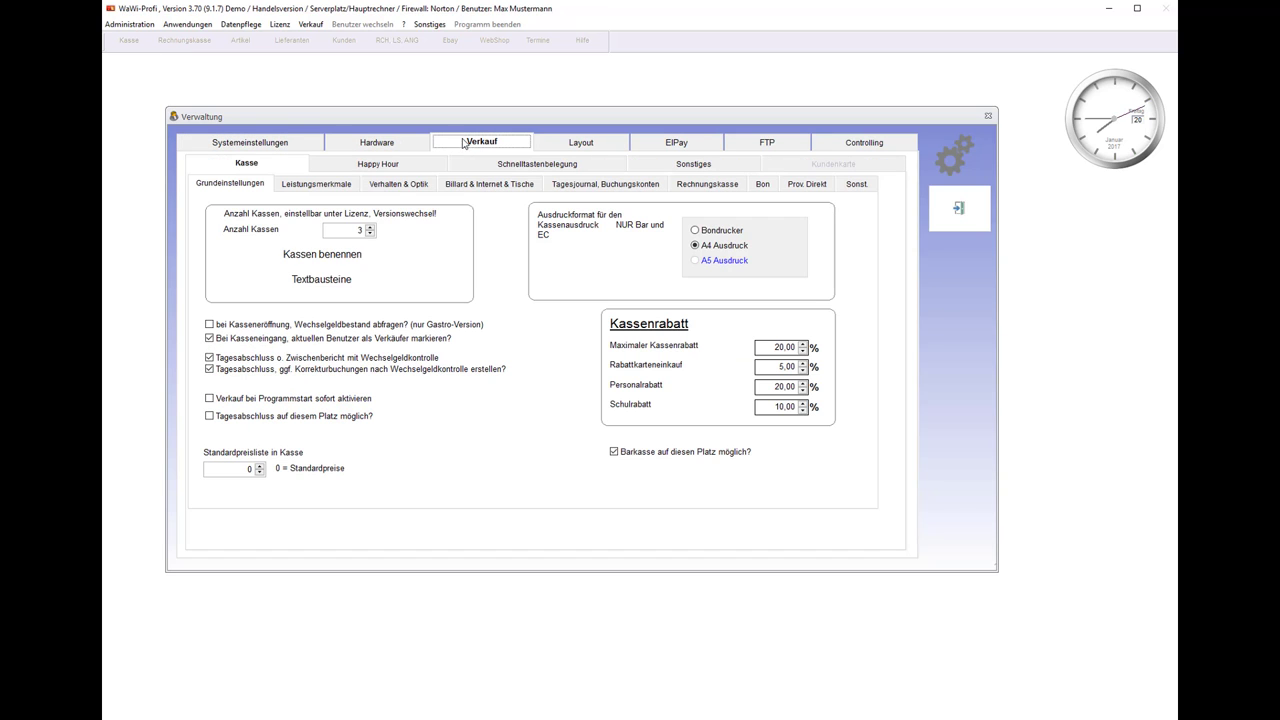
click(398, 184)
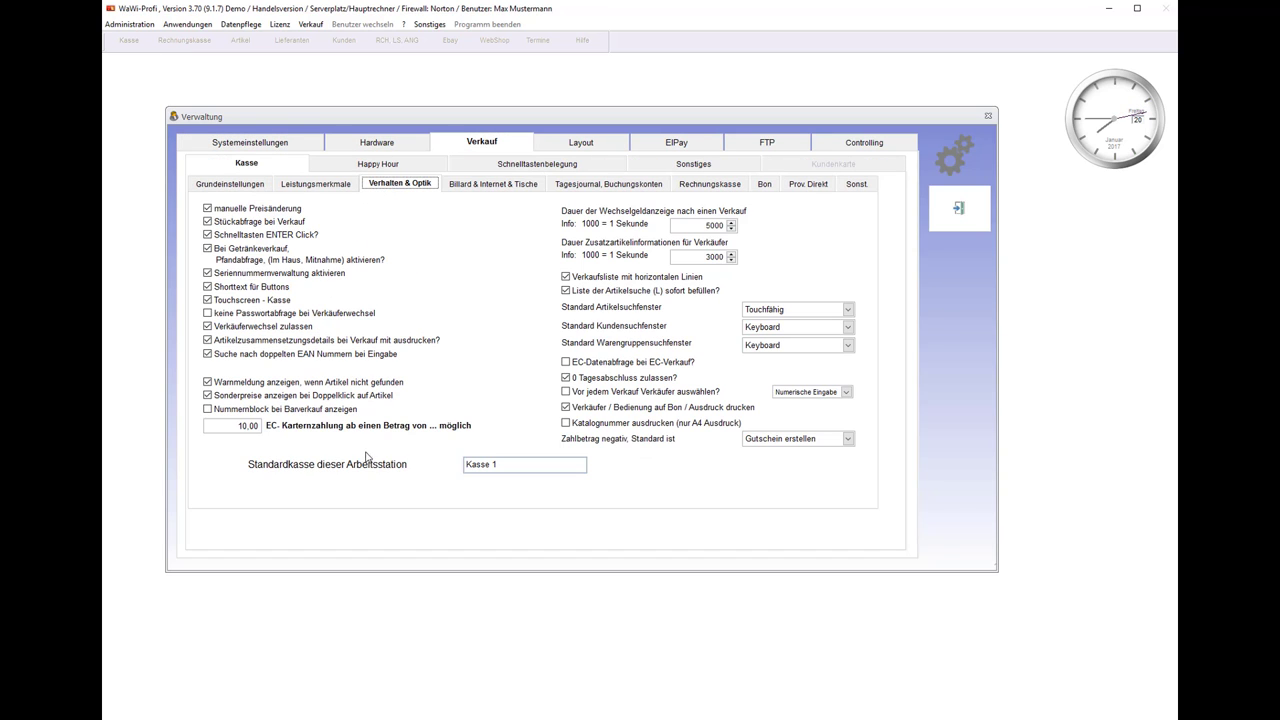
click(351, 467)
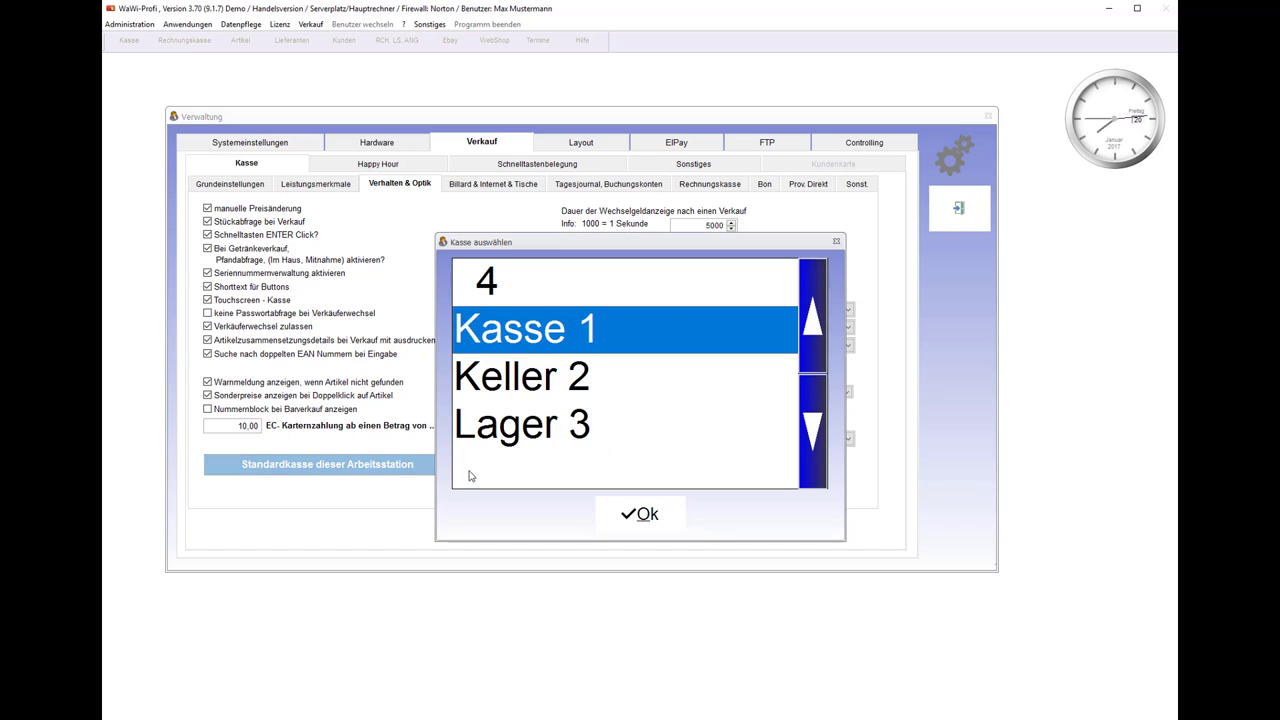
click(515, 385)
click(608, 511)
click(958, 208)
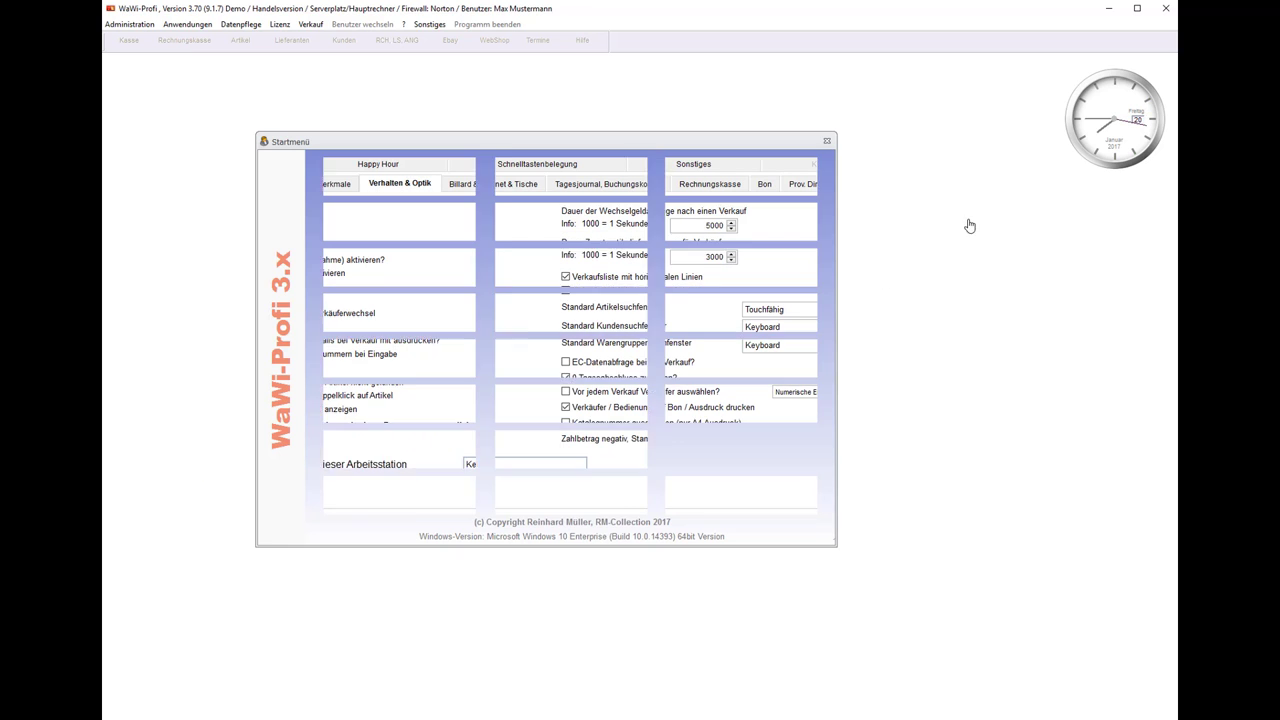
Open the cash register for Keller 2 and accept 20.01.2017 as its new turnover day
click(802, 186)
key(Return)
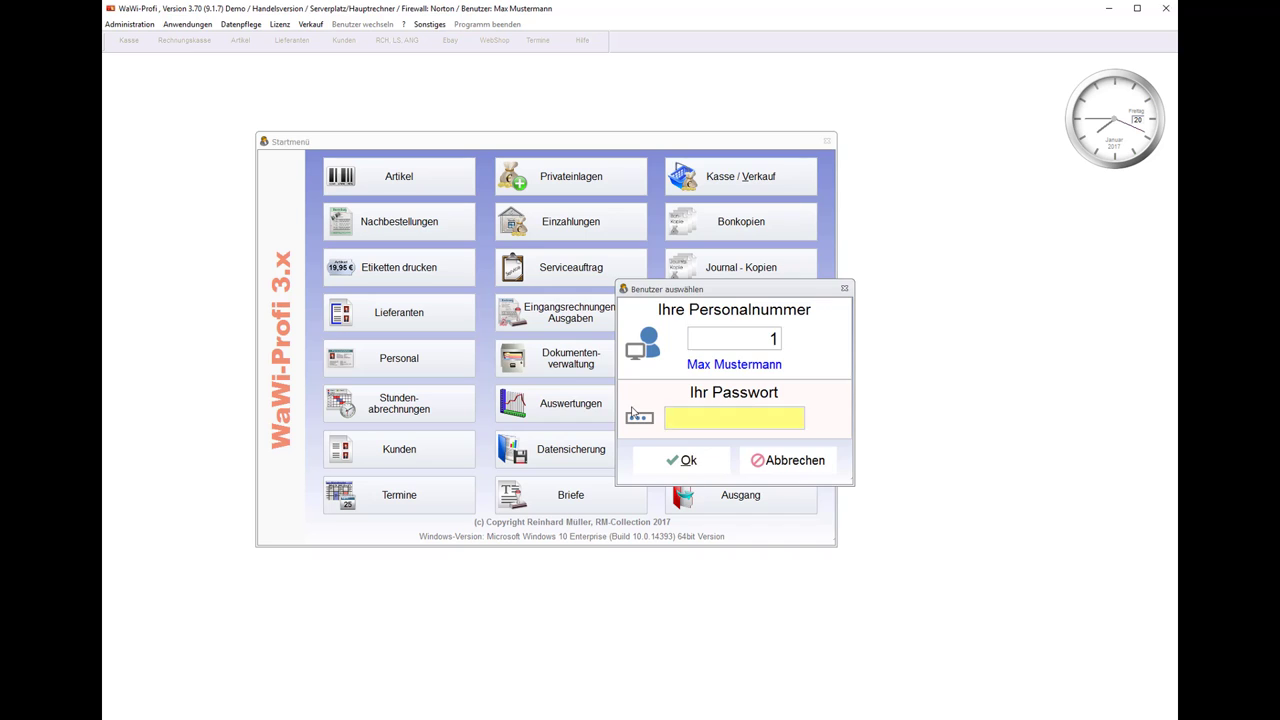
key(Return)
click(711, 405)
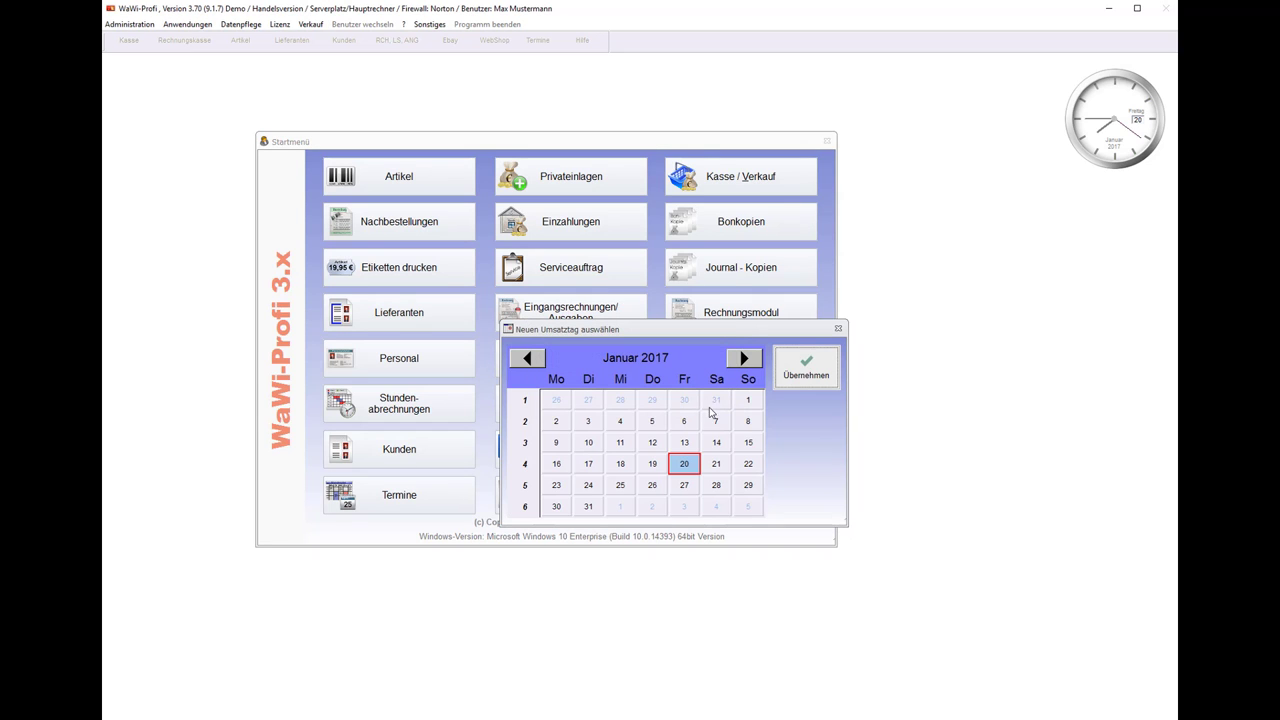
click(818, 374)
click(648, 410)
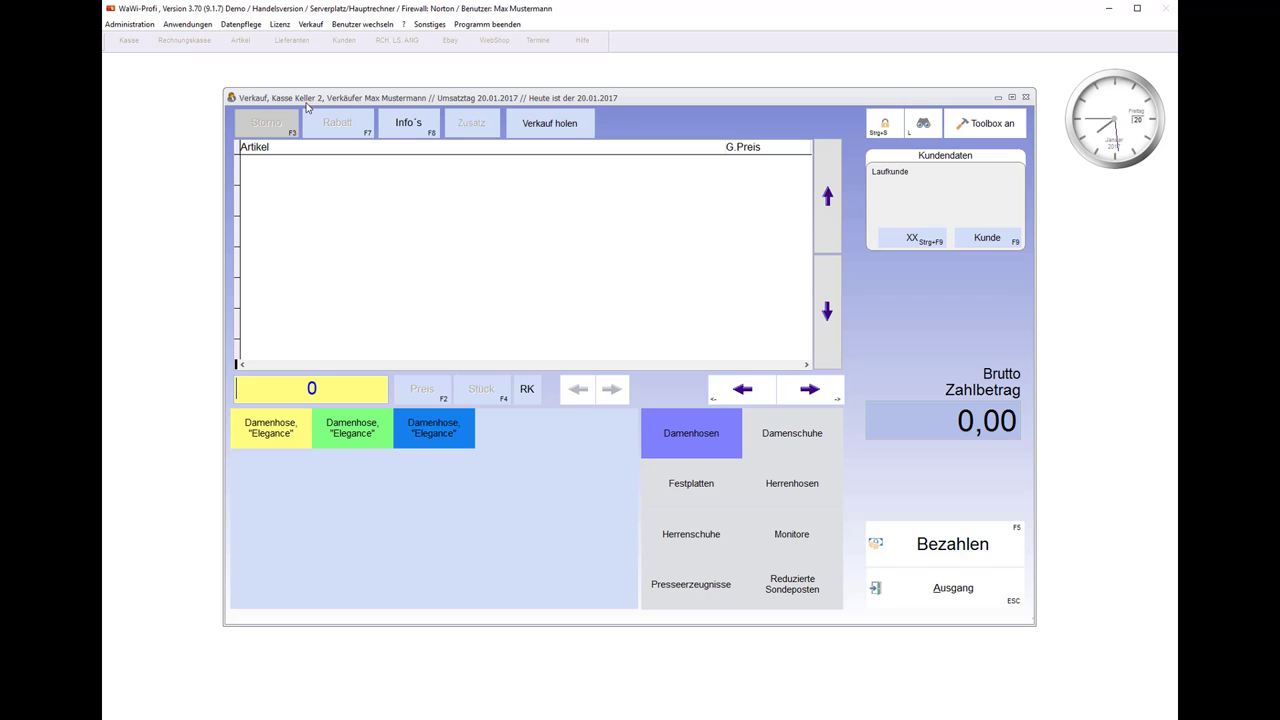
Perform the day-end closing (Z-Bon) for Keller 2 on 20.01.2017, printing the journal and skipping the change count
click(925, 595)
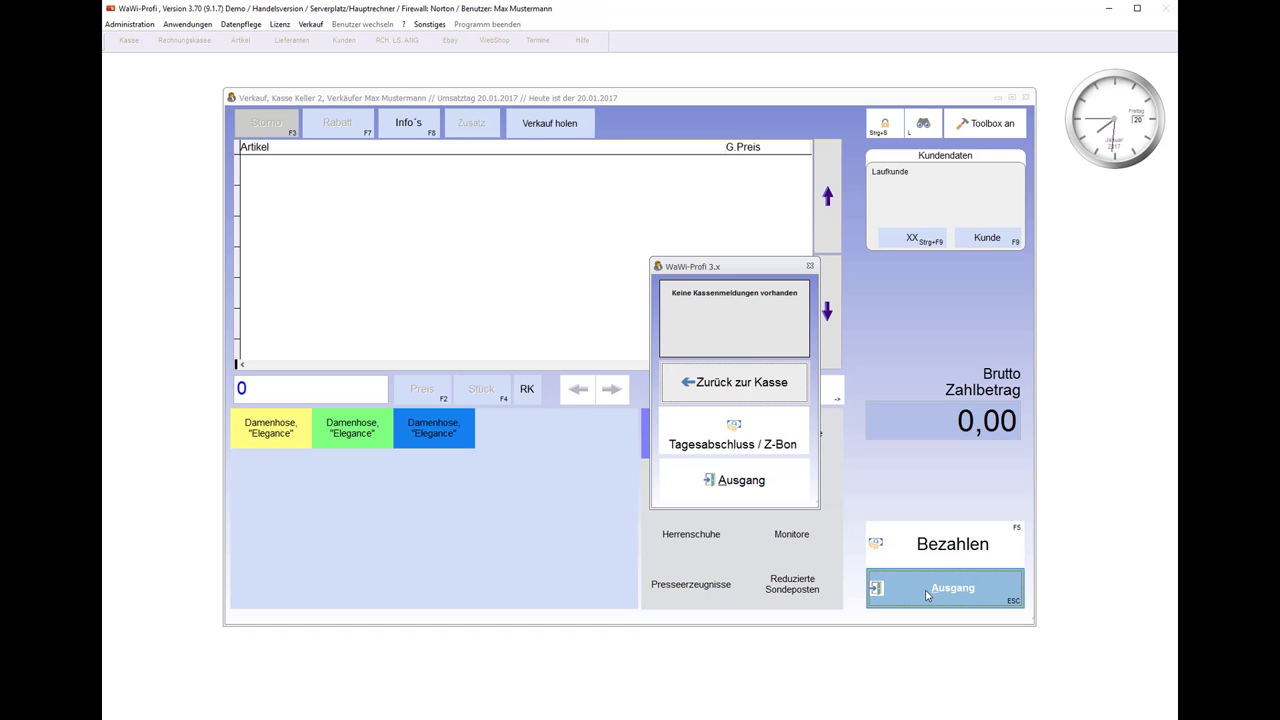
click(731, 426)
click(700, 388)
click(703, 389)
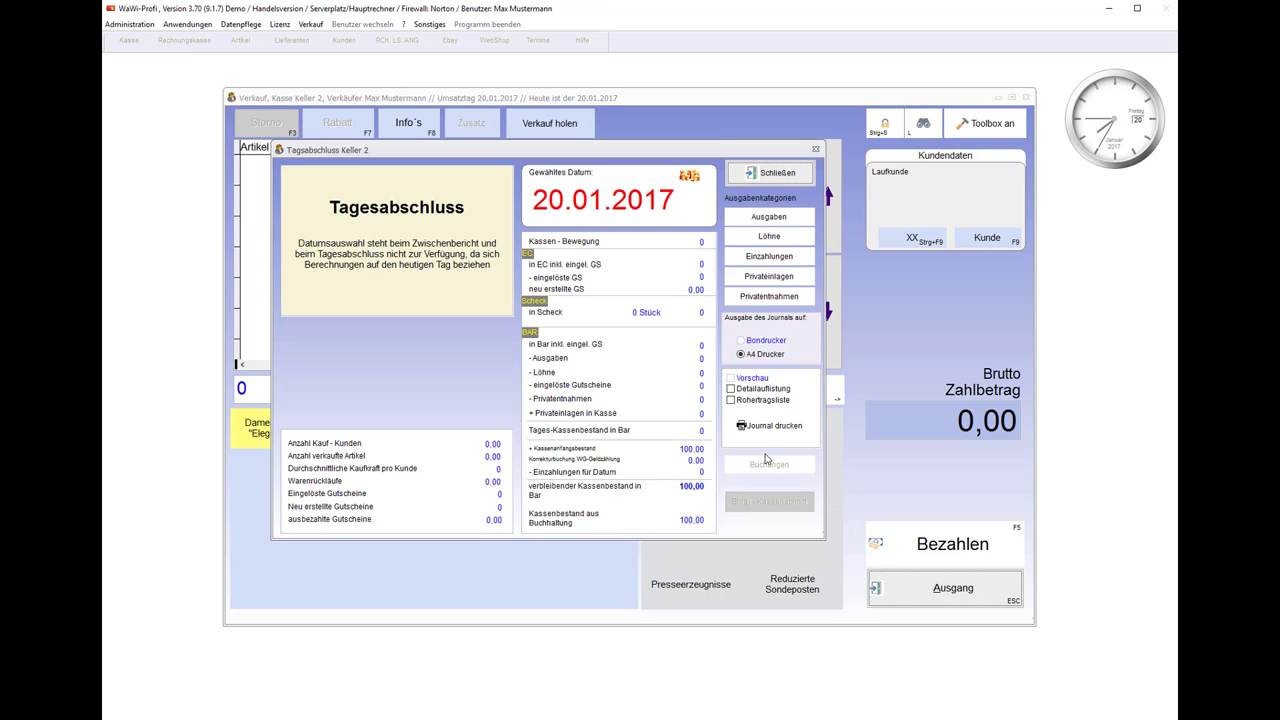
click(767, 427)
click(614, 390)
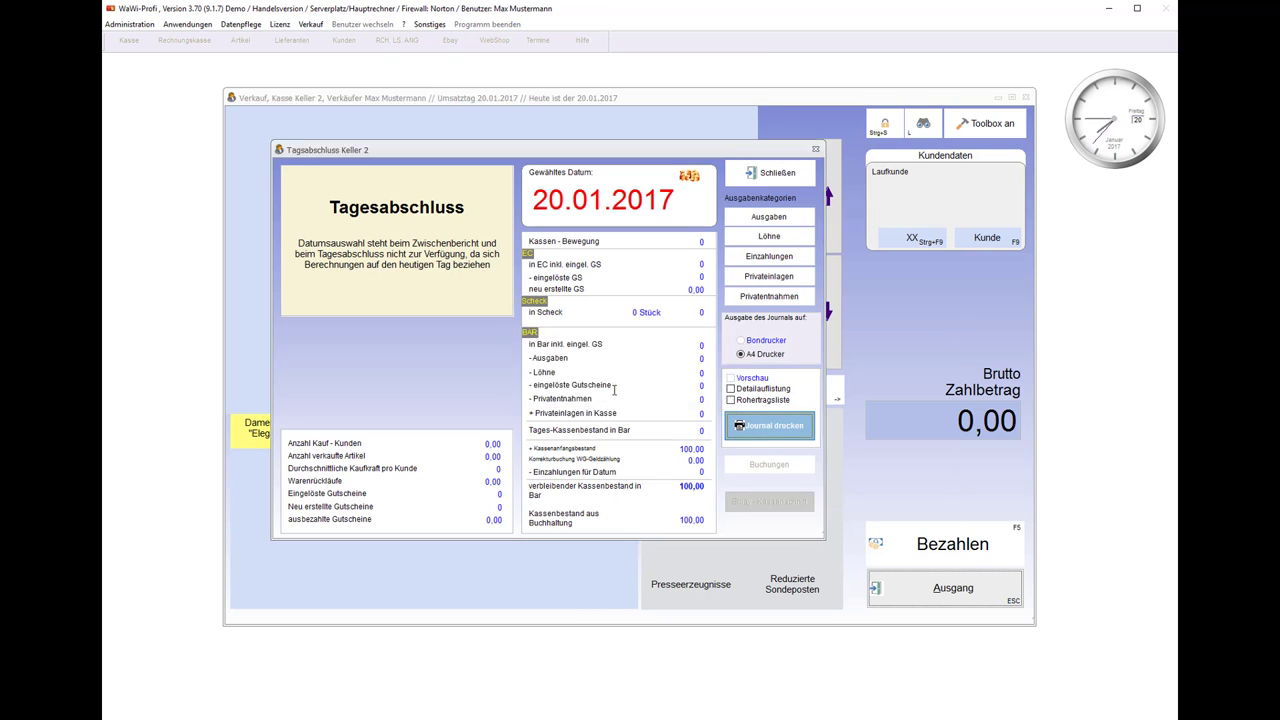
click(712, 413)
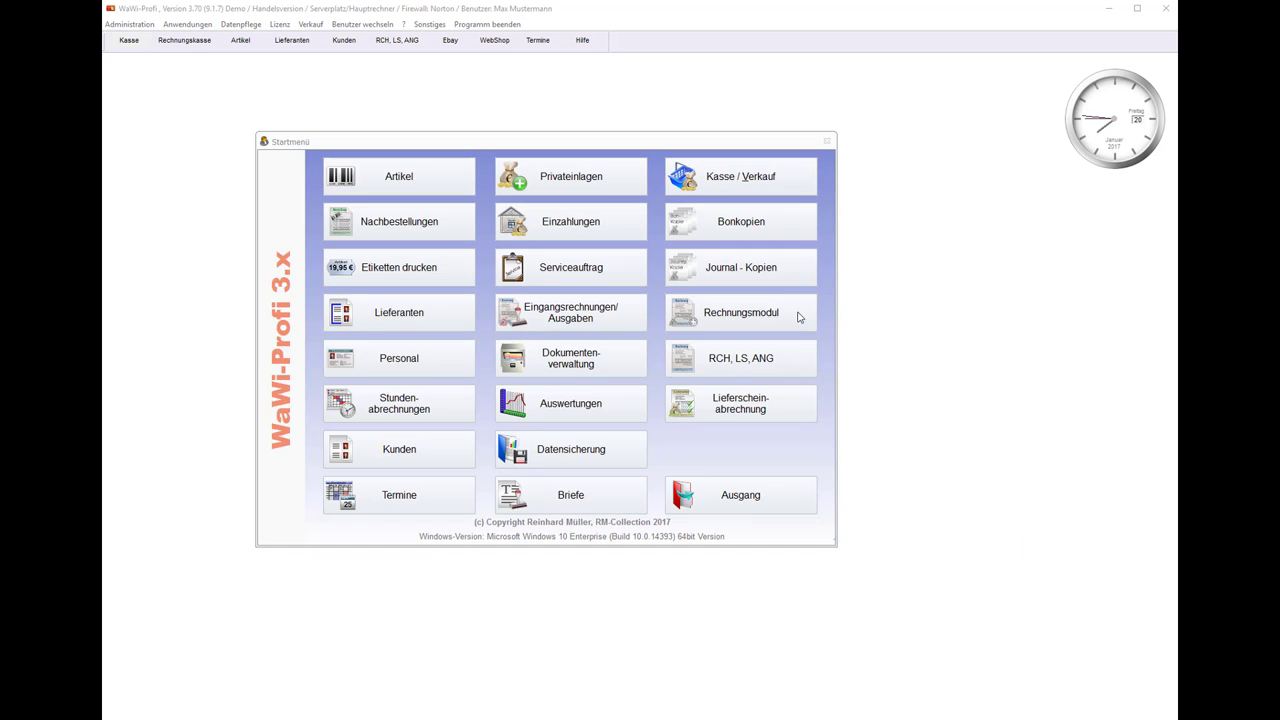
Open the journal copies for 20.01.2017 and print the Keller 2 journal copy without a change count
click(757, 266)
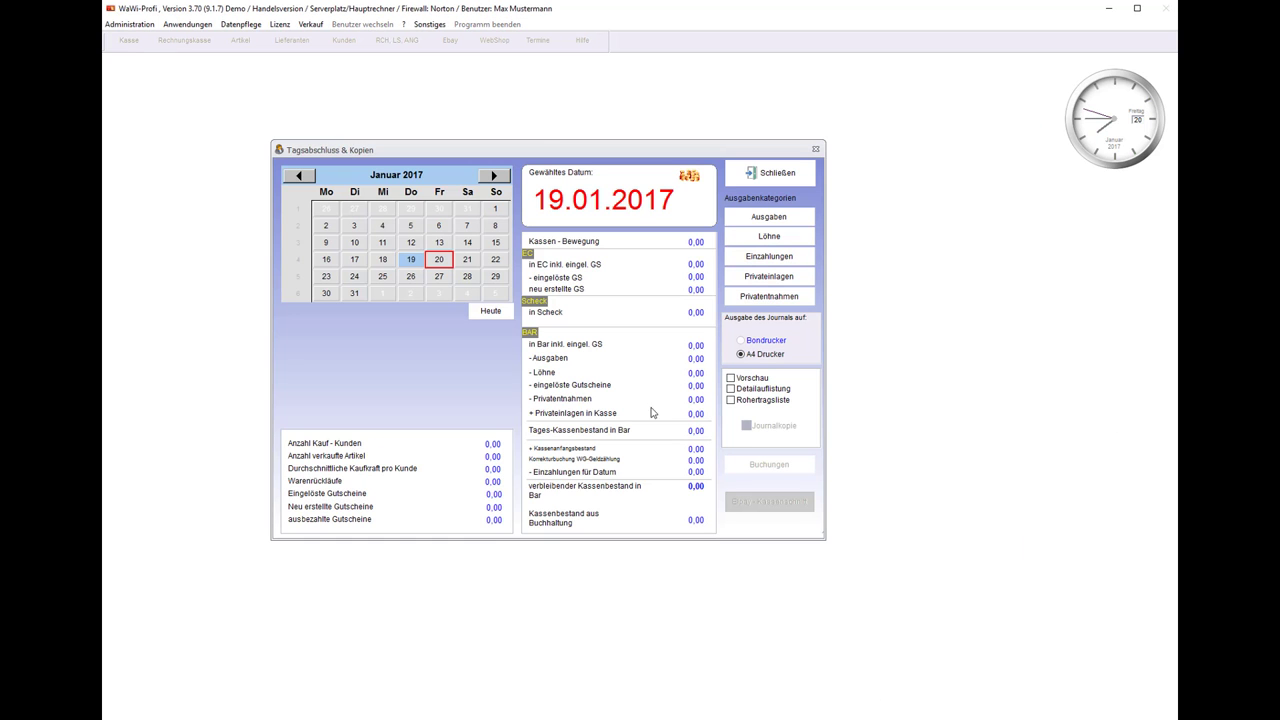
click(443, 262)
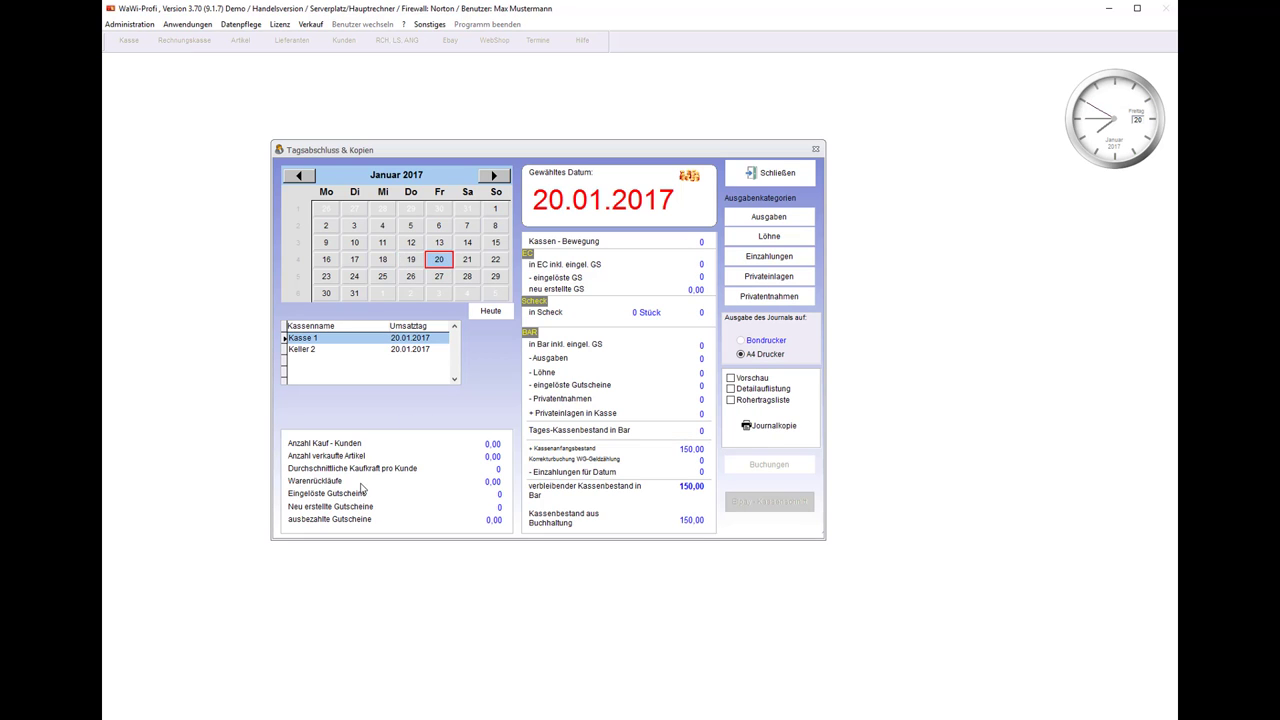
click(310, 352)
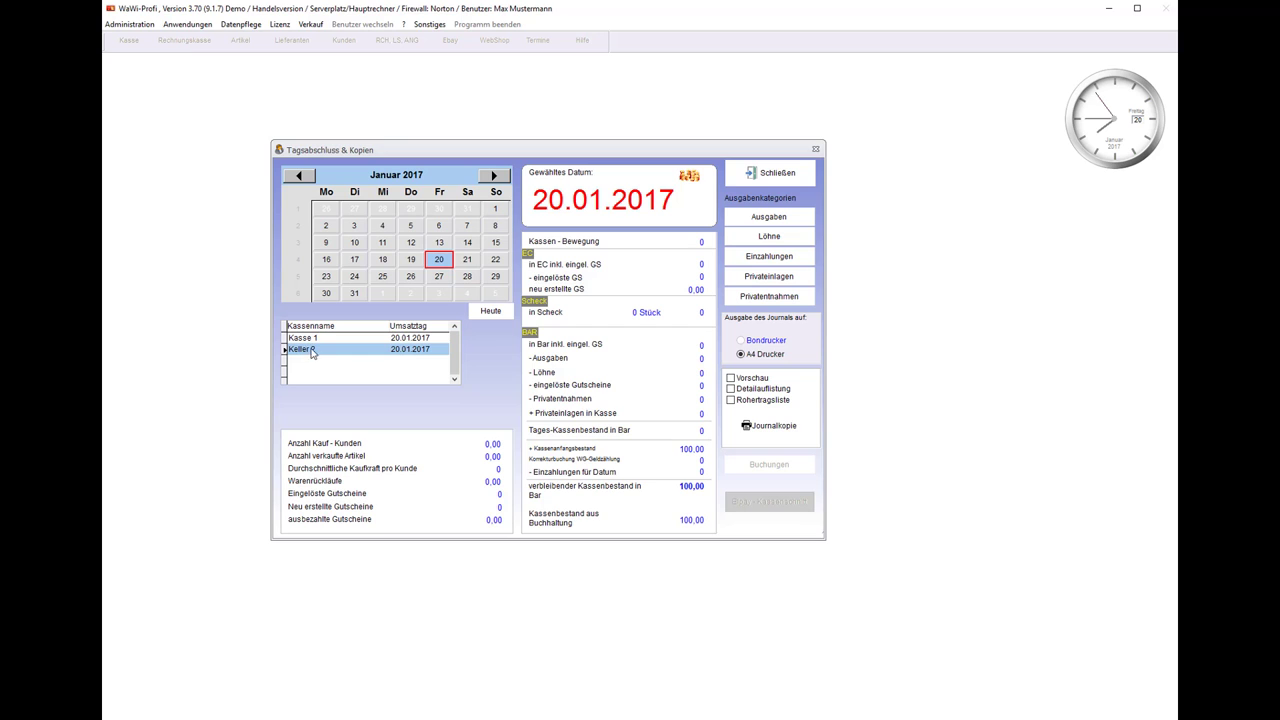
click(312, 338)
click(343, 350)
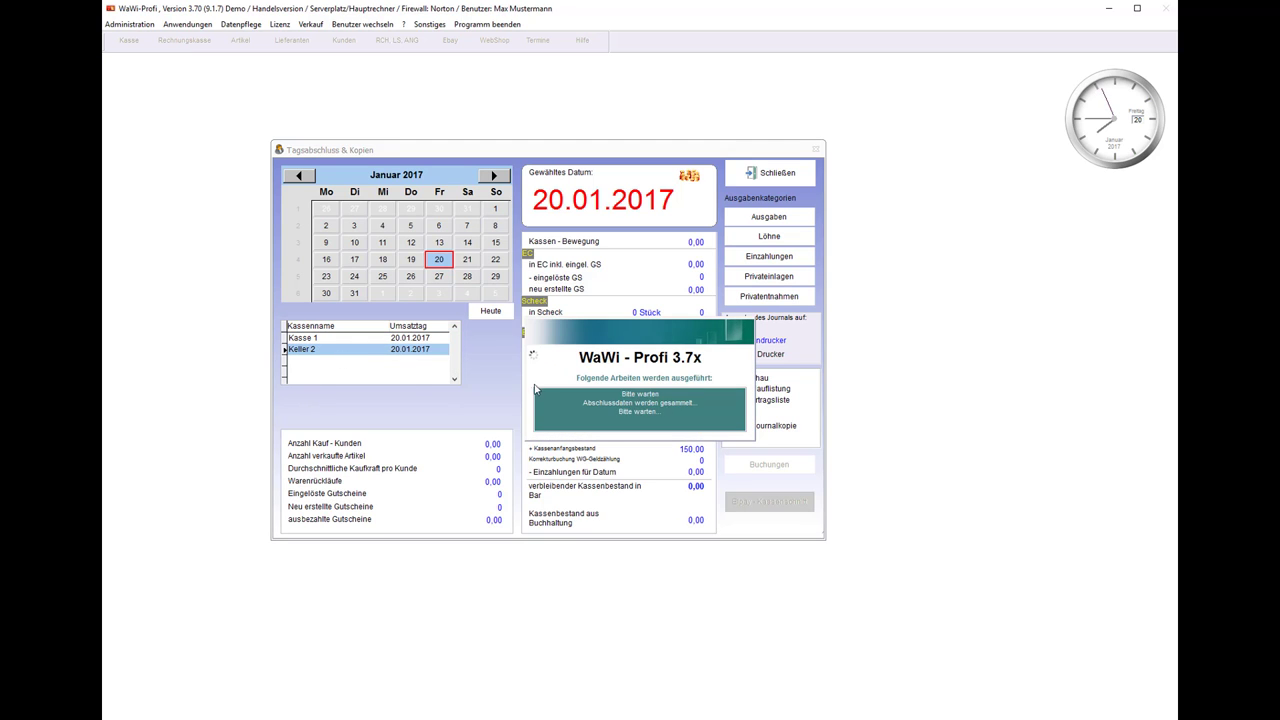
click(763, 430)
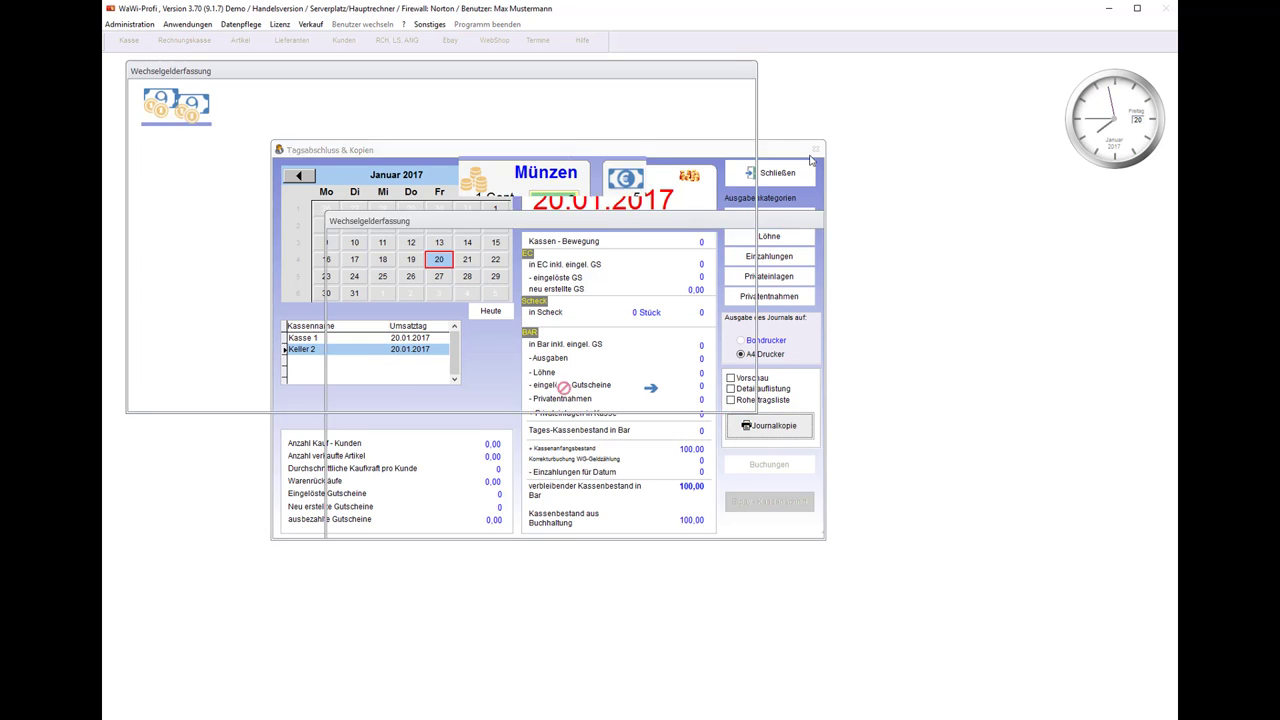
click(598, 388)
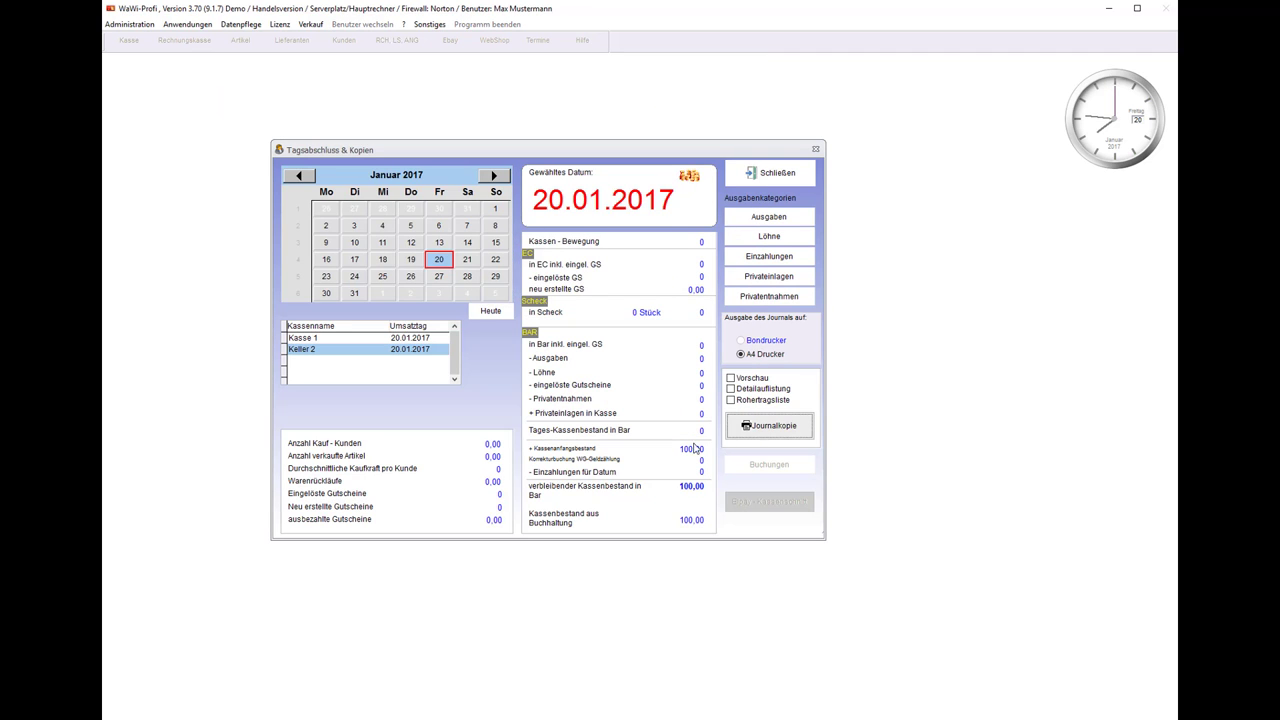
Turn on the preview option, preview the Keller 2 journal copy for 20.01.2017 without a change count, and close the report
click(745, 380)
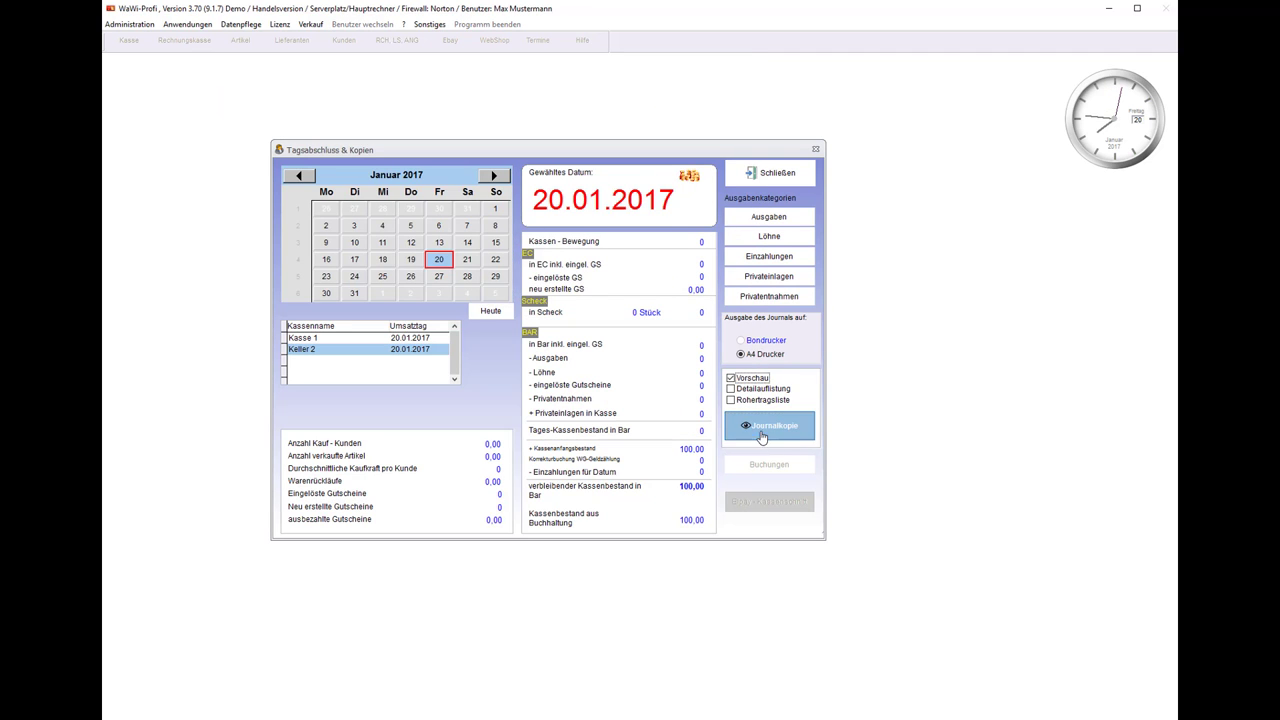
click(768, 426)
click(586, 388)
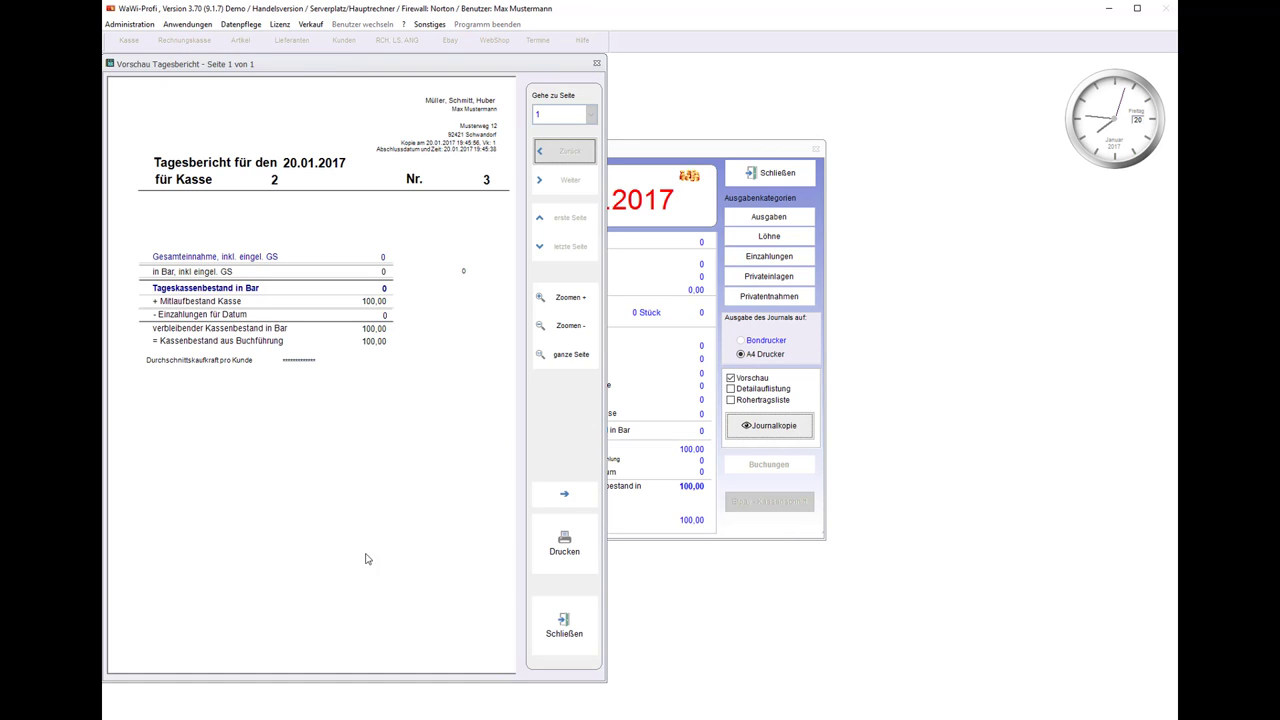
click(562, 622)
Preview the Kasse 1 journal copy for 20.01.2017 to check its consecutive number, and close the report
click(376, 338)
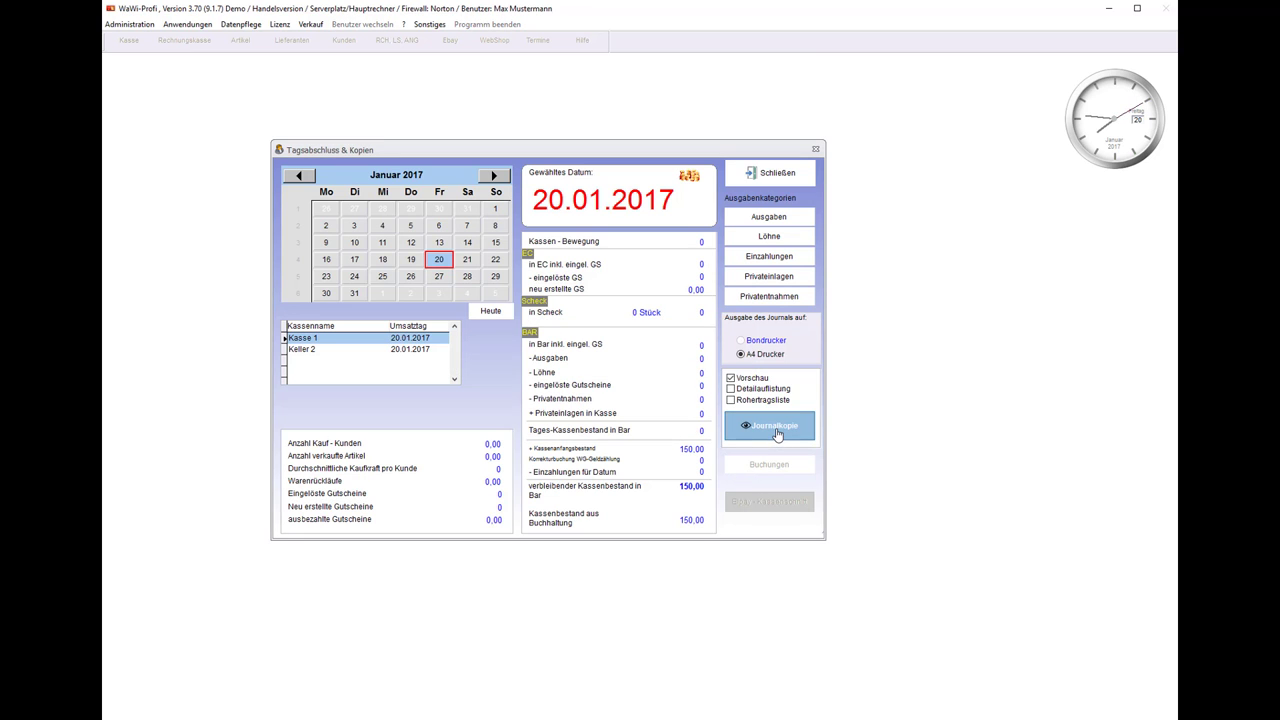
click(777, 428)
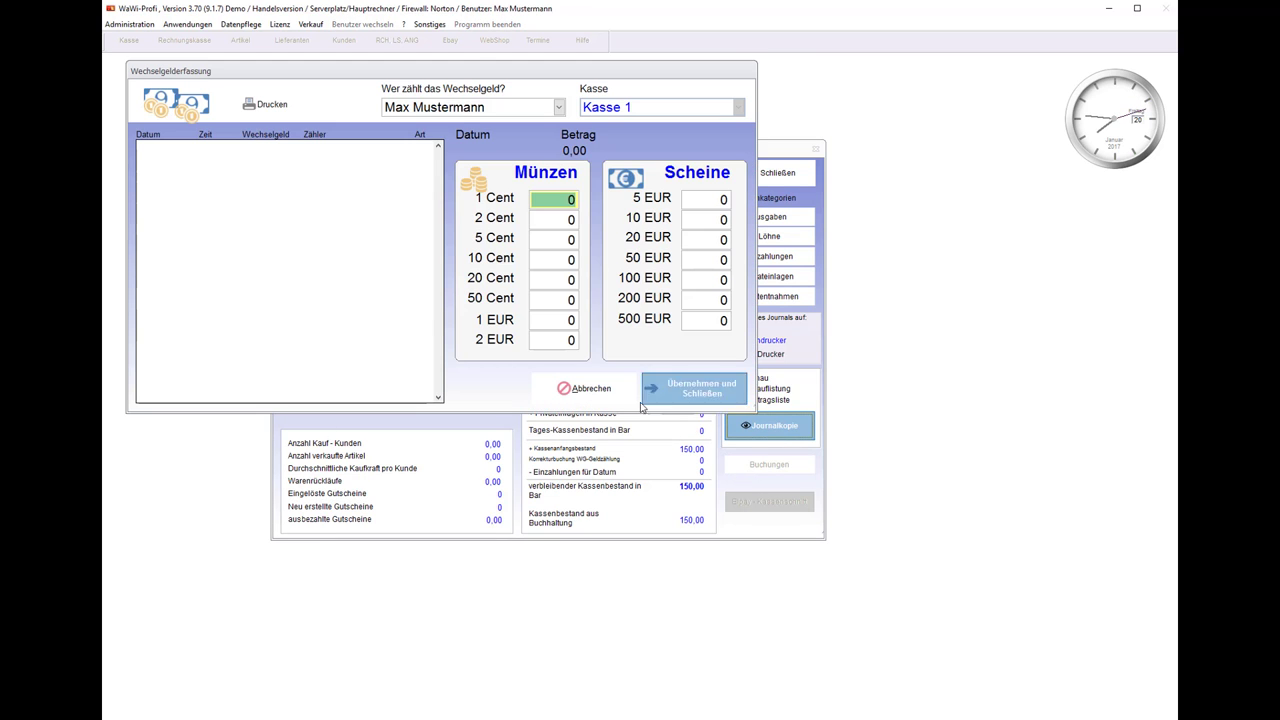
click(642, 398)
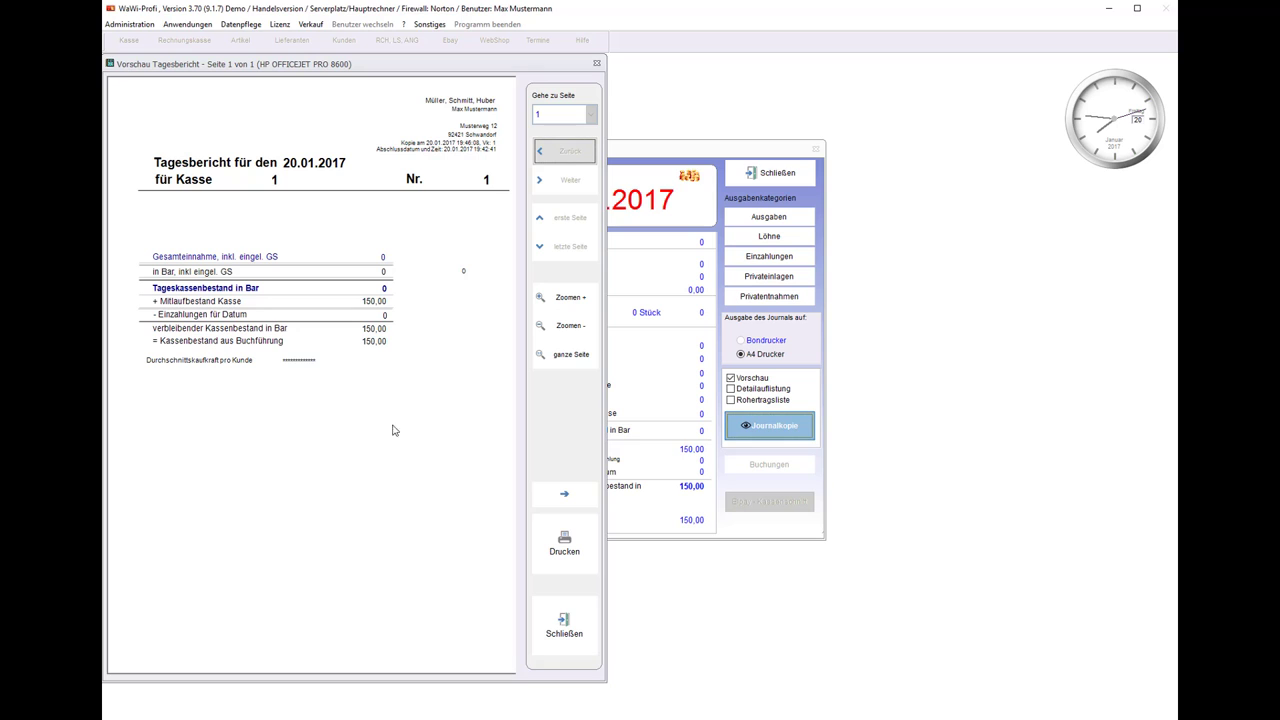
click(564, 625)
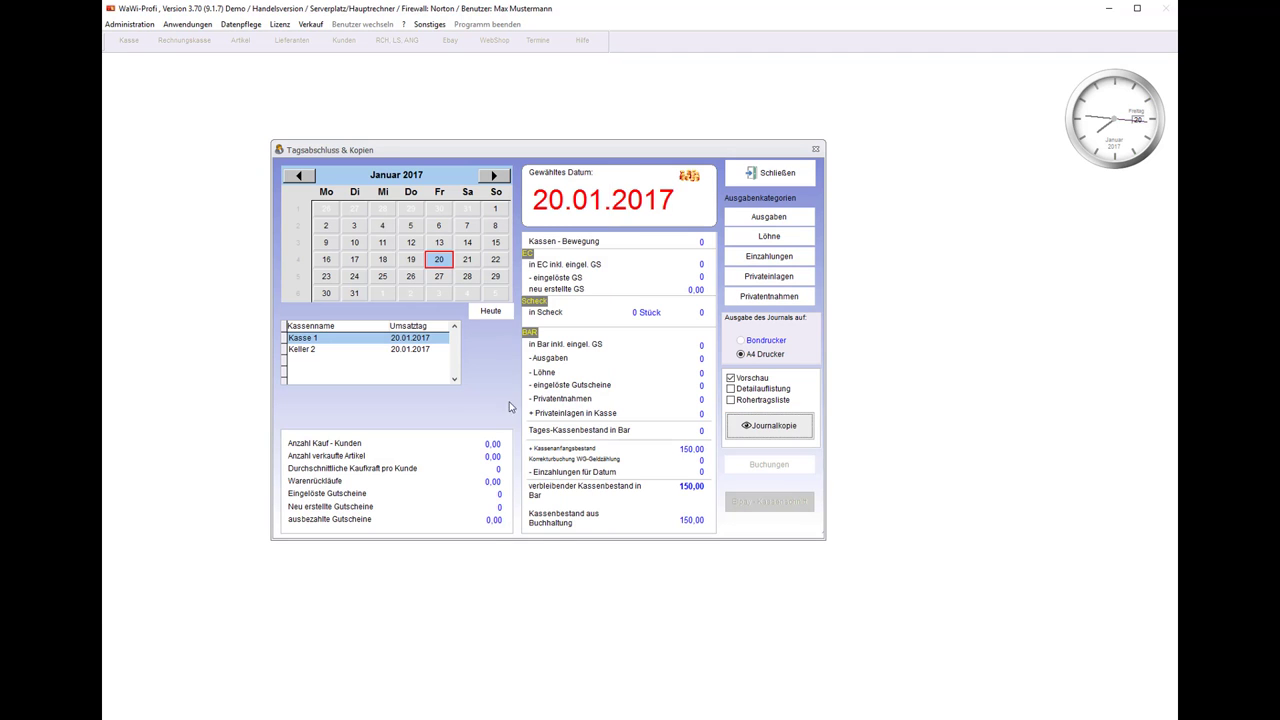
Preview the Keller 2 journal copy for 20.01.2017 again without a change count, and close the report and the journal copies
click(421, 352)
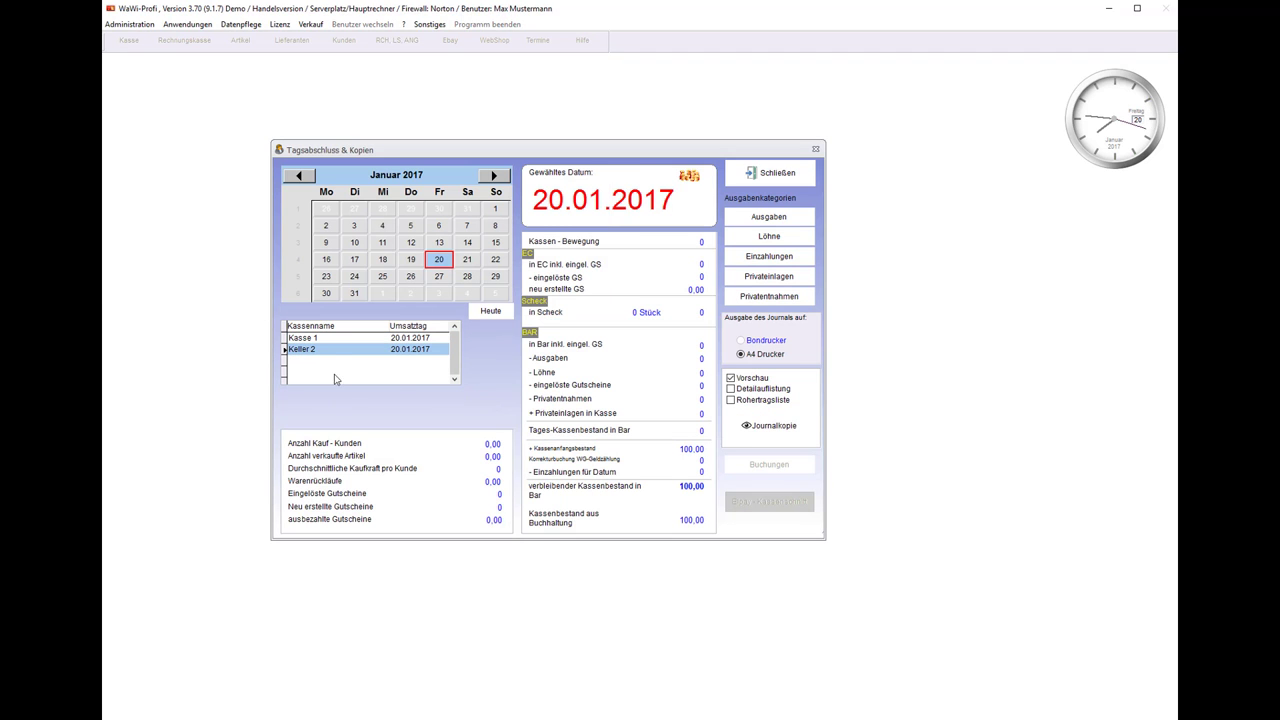
click(765, 425)
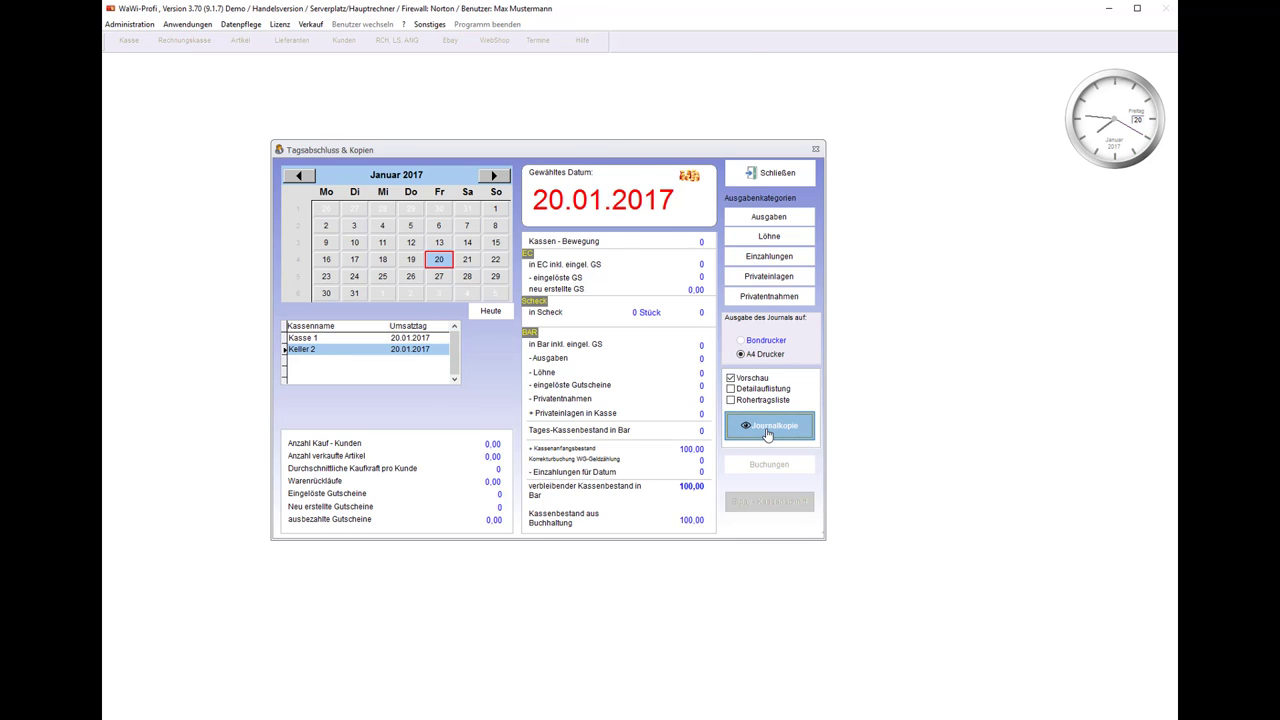
click(584, 388)
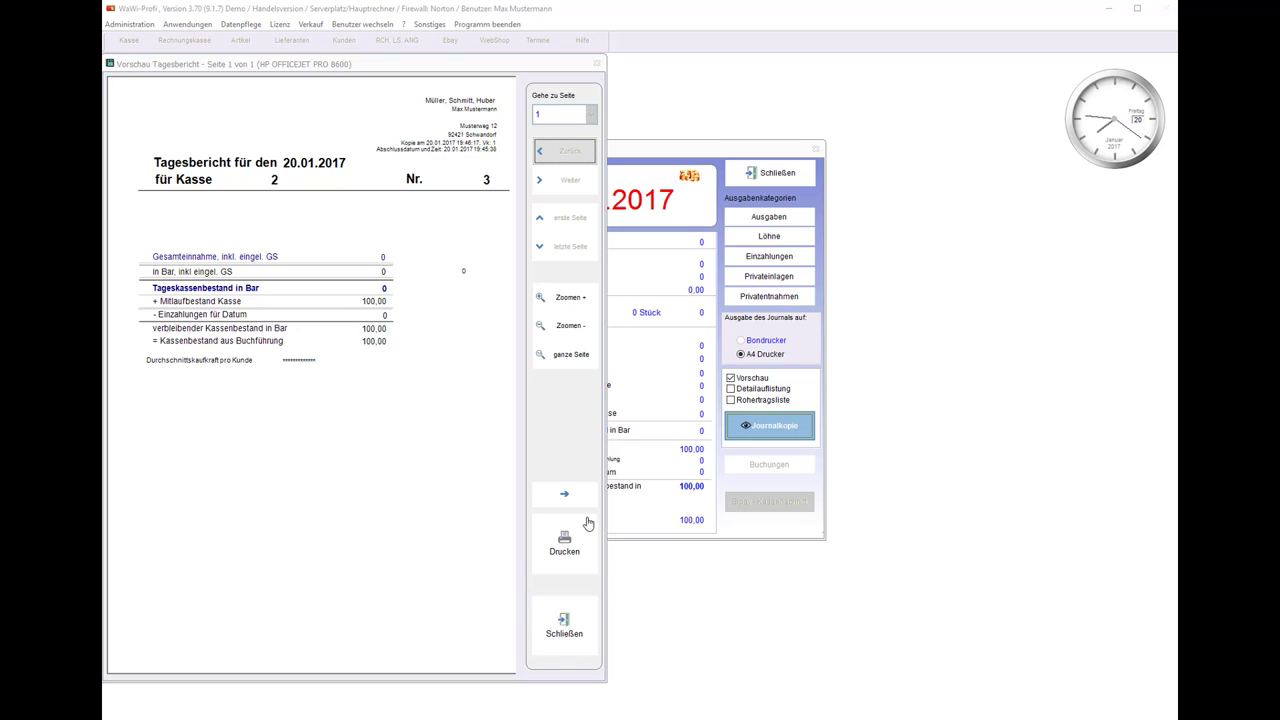
click(578, 645)
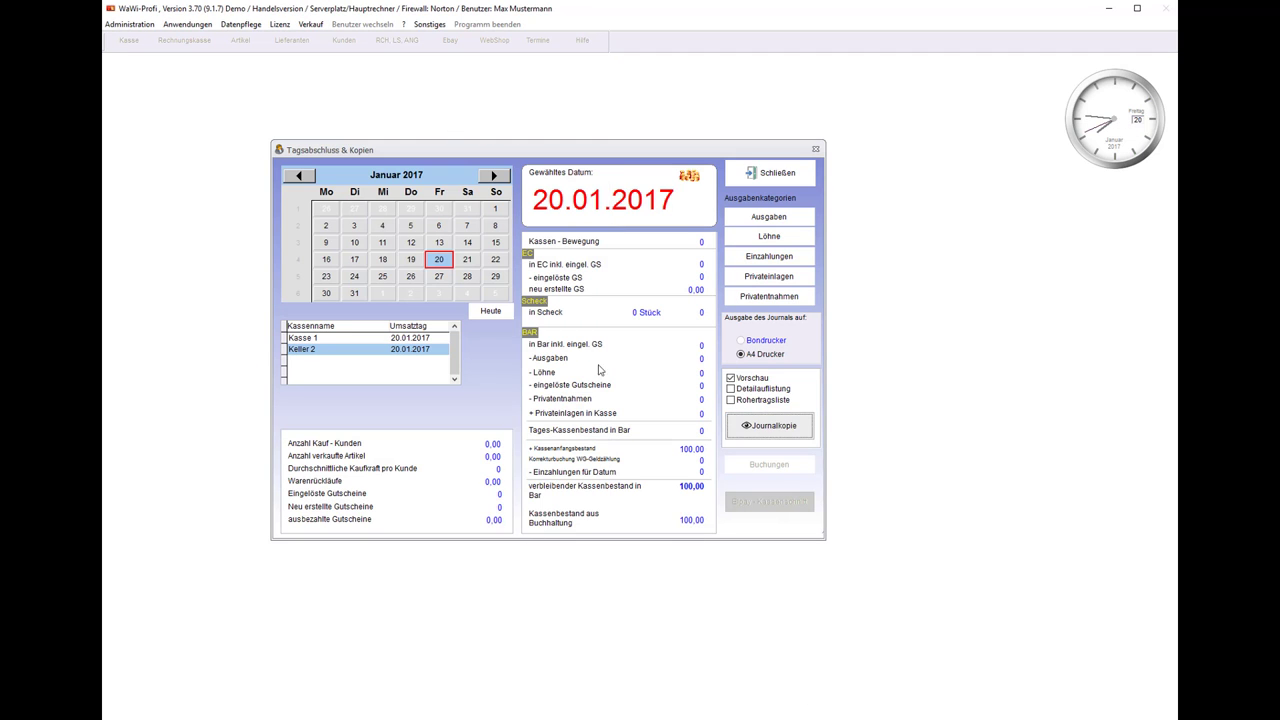
click(798, 176)
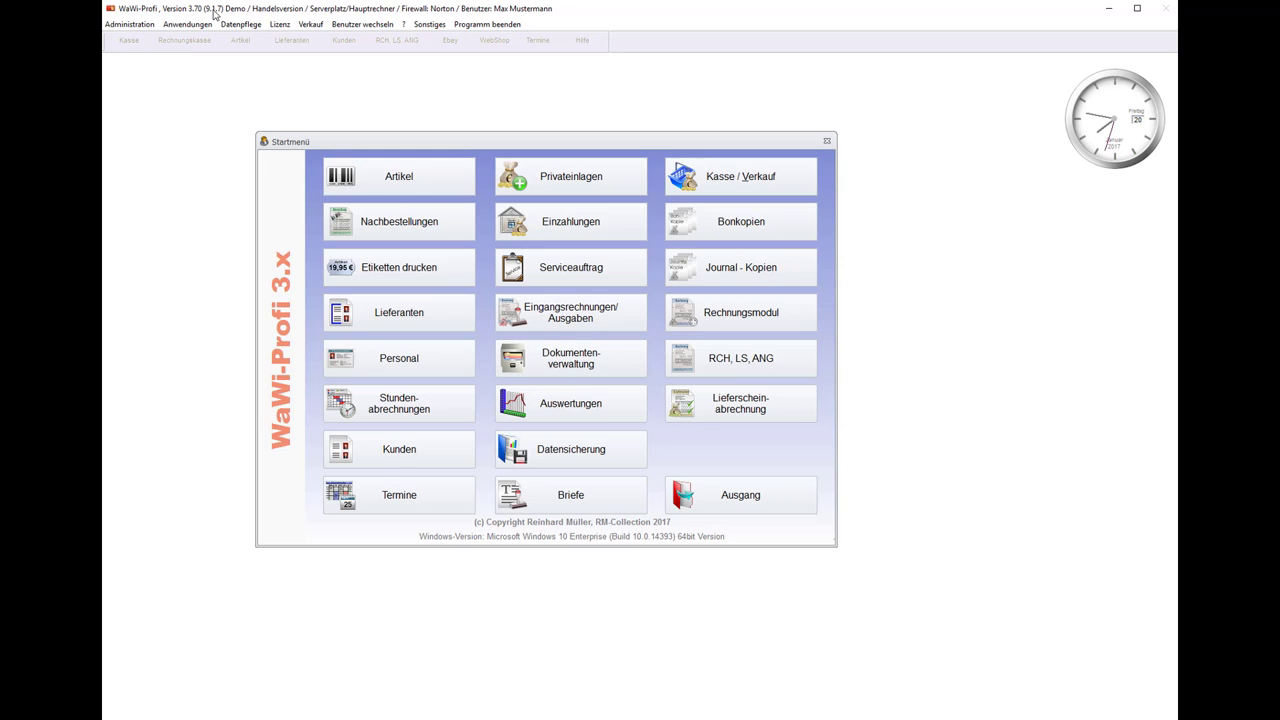
Open the journal history from the statistics and examine the day-end closings of all registers
click(140, 25)
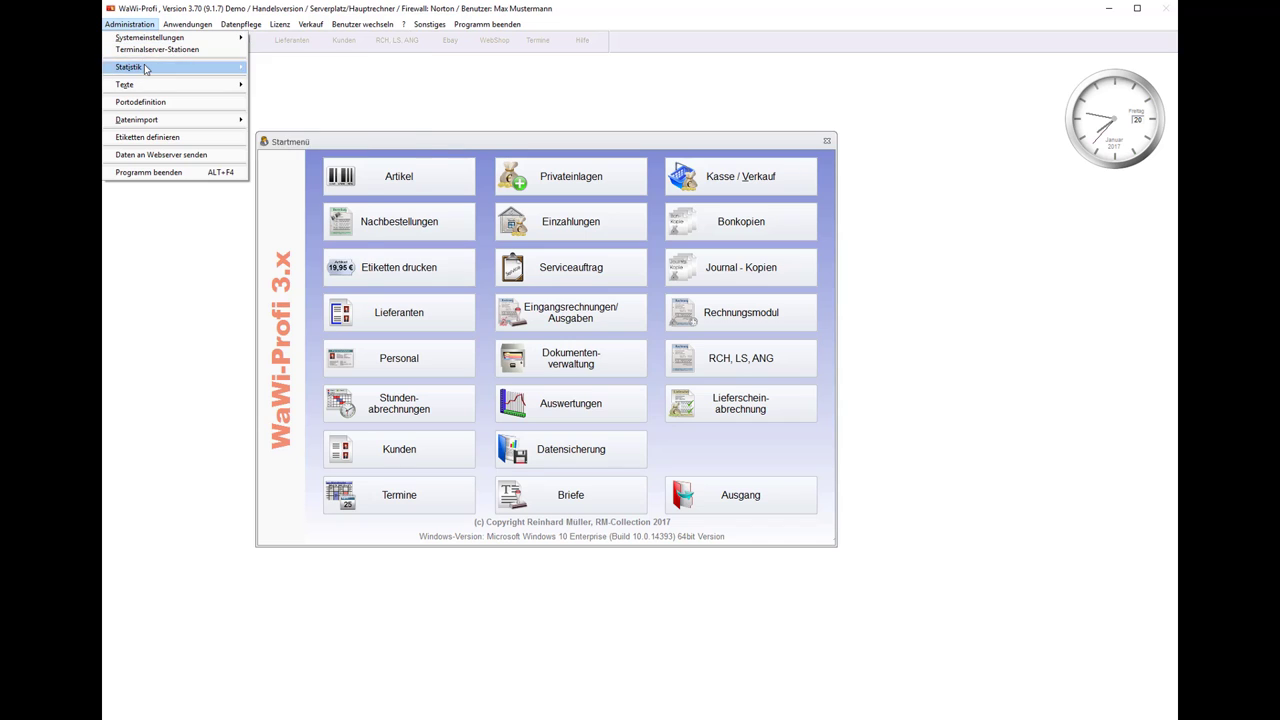
mouse_move(148, 67)
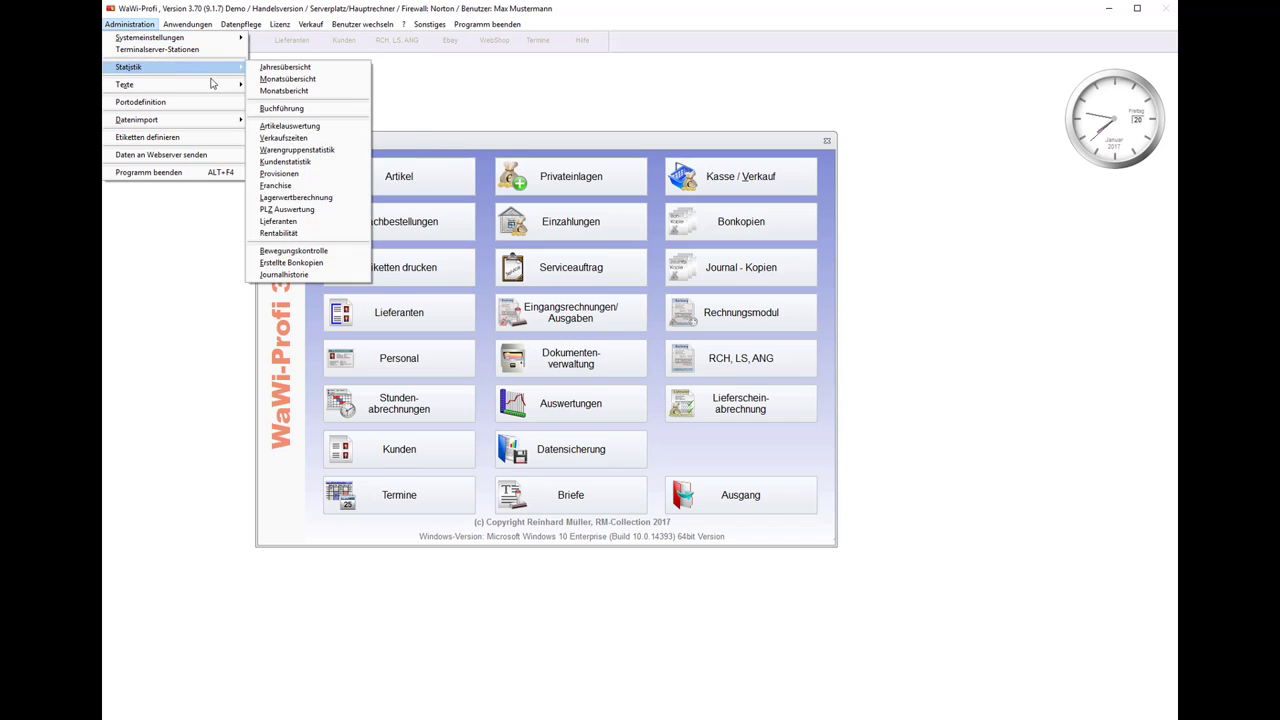
click(280, 282)
click(706, 430)
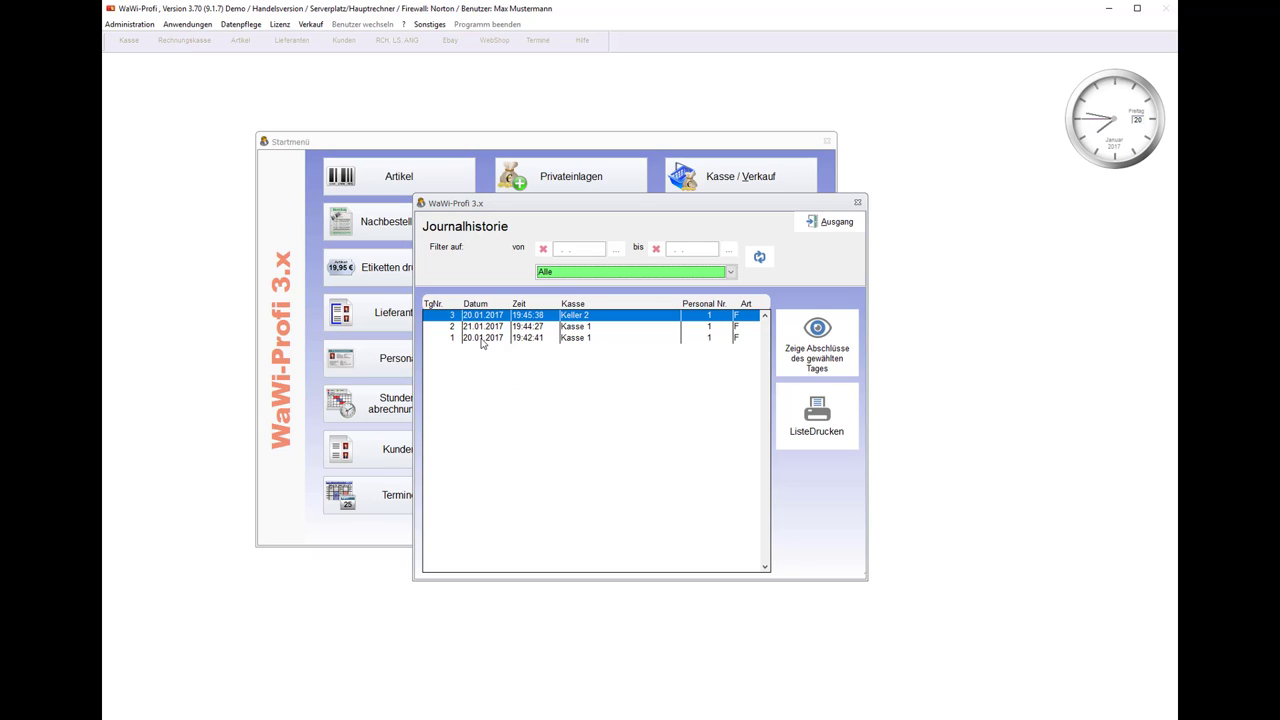
drag(537, 205, 362, 271)
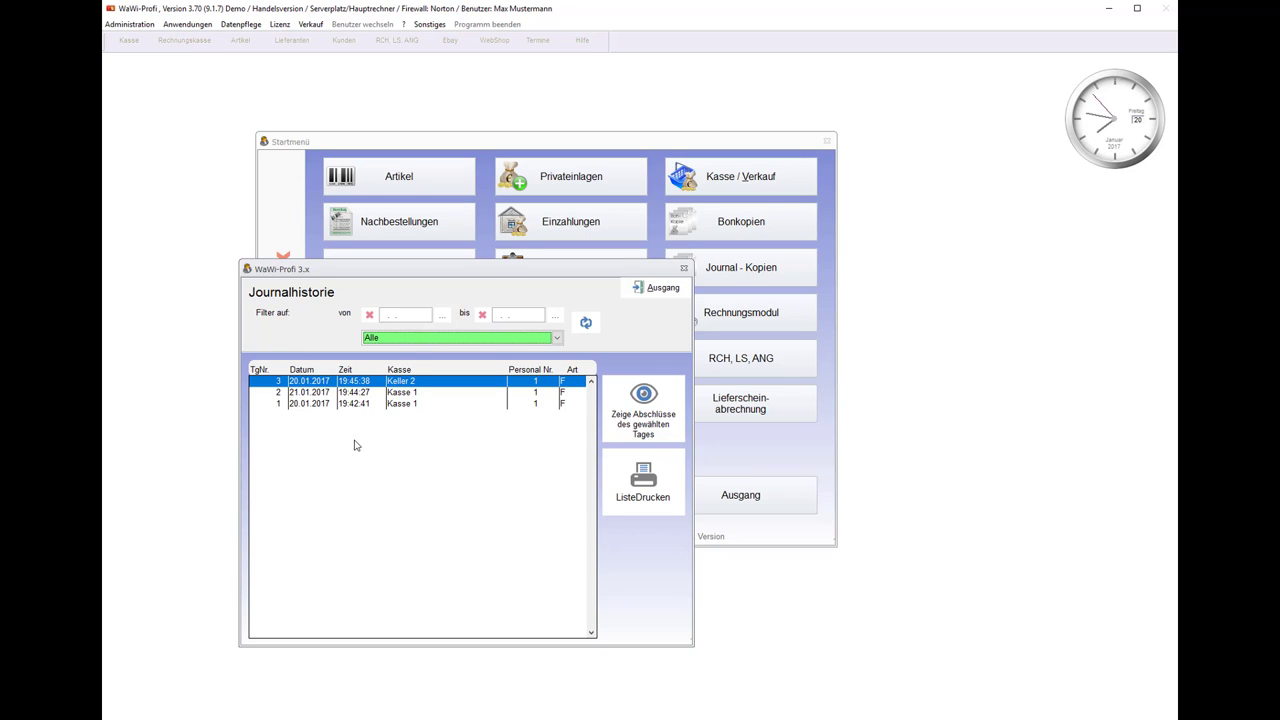
Preview the printed list of the journal history, and close the report and the history
click(640, 501)
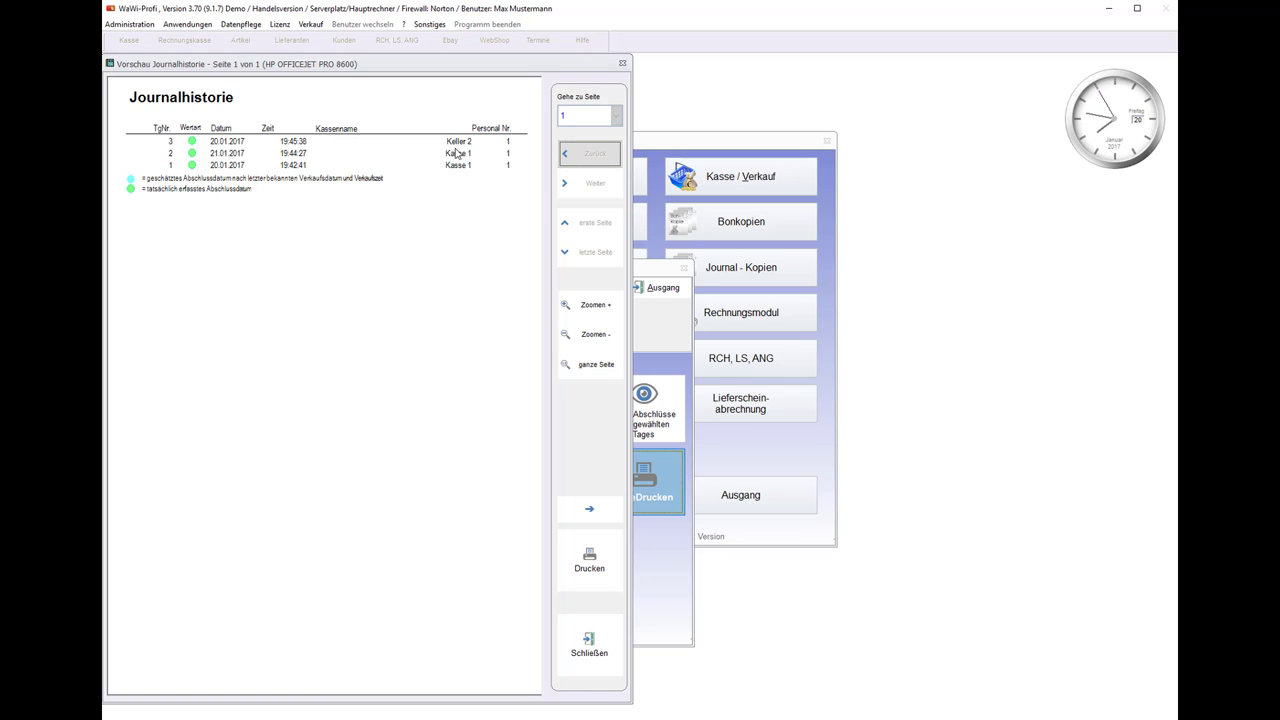
click(190, 168)
click(590, 648)
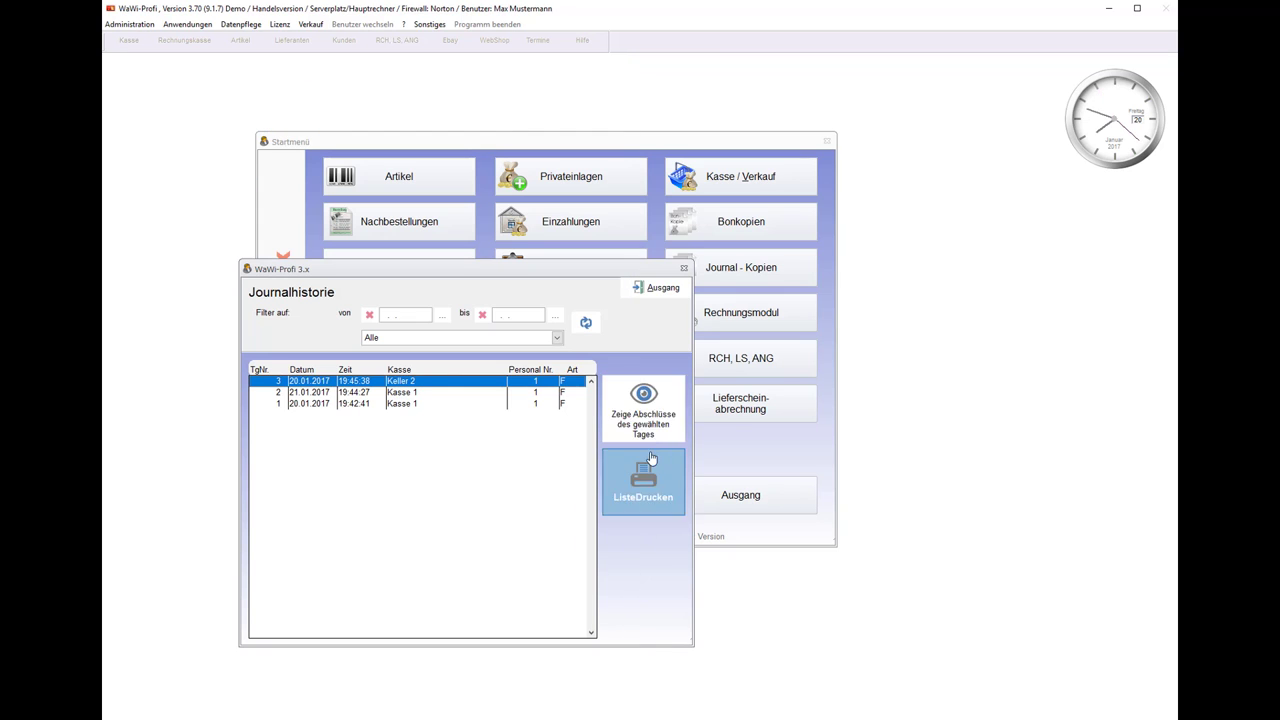
click(658, 289)
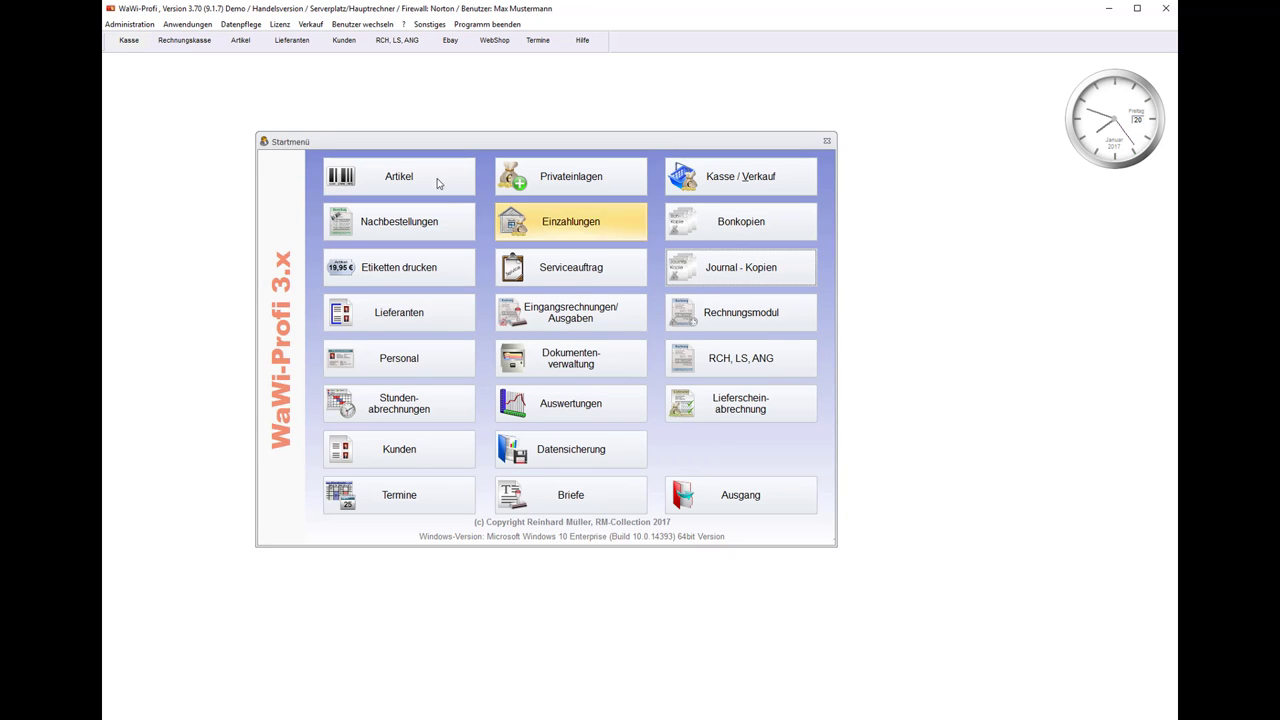
Set this workstation's default register back to Kasse 1 in the sales settings for register behaviour, and close the system settings
click(133, 30)
click(200, 44)
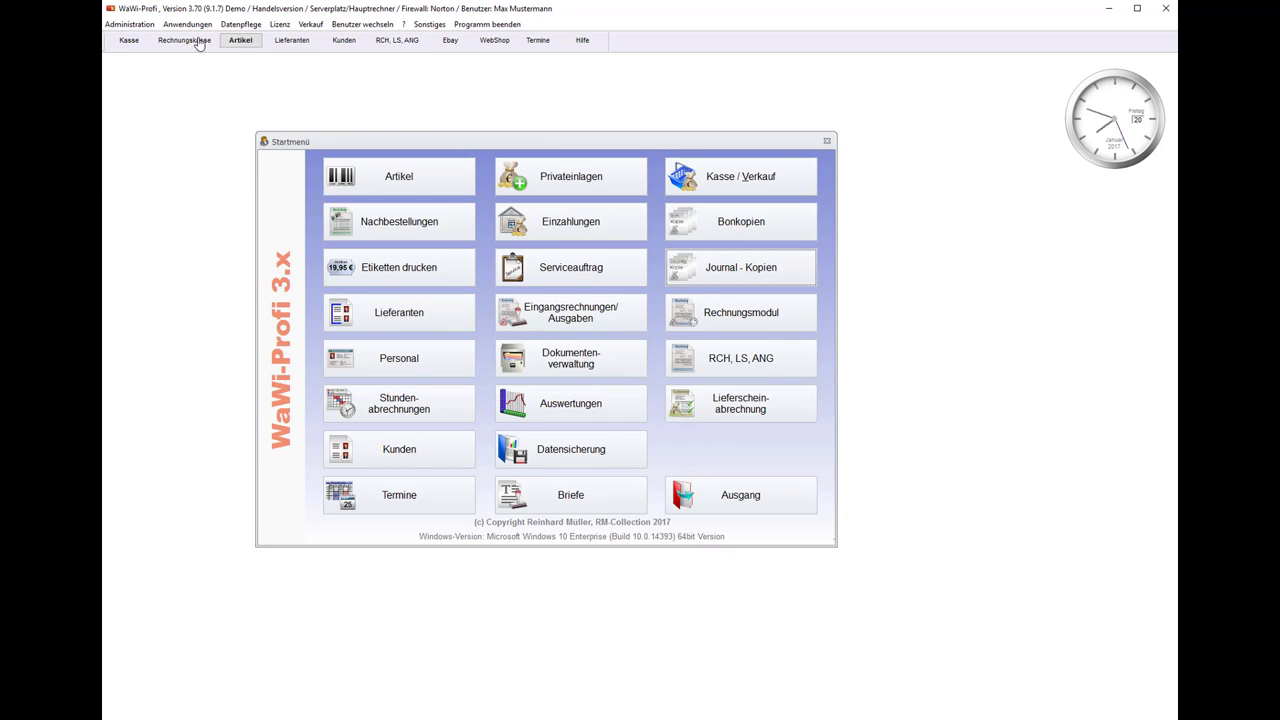
click(131, 29)
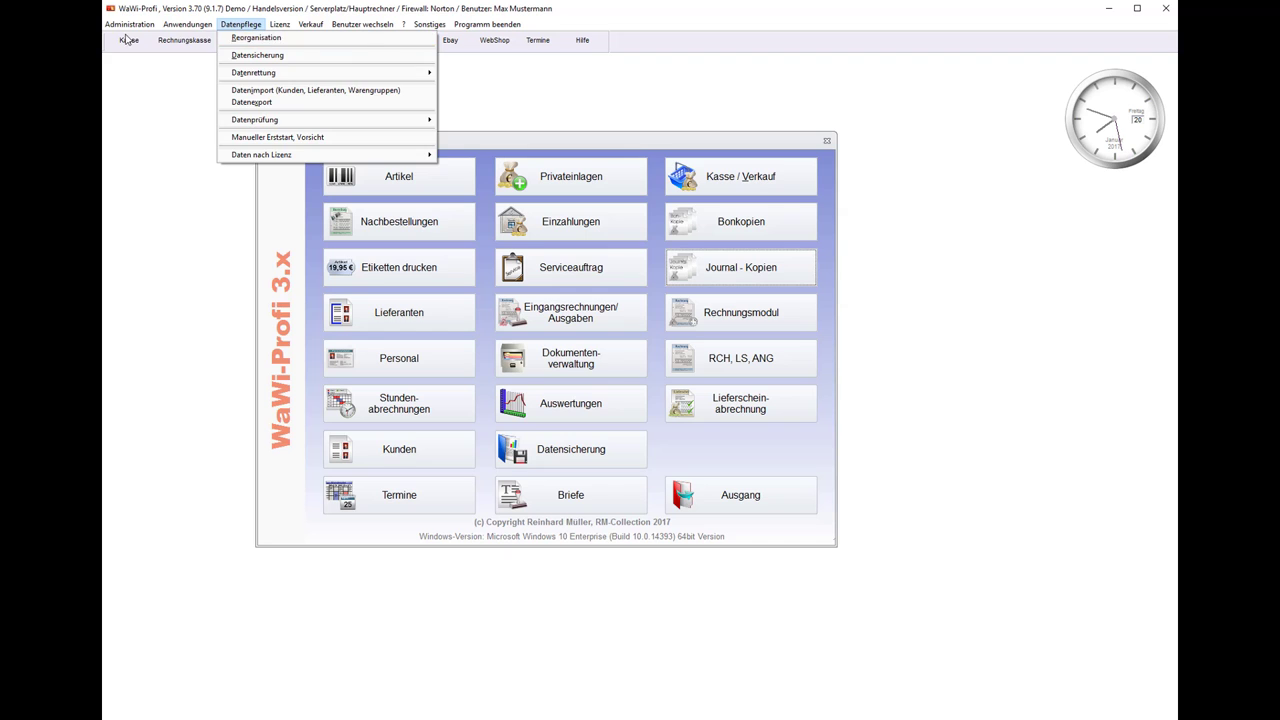
mouse_move(135, 44)
click(274, 39)
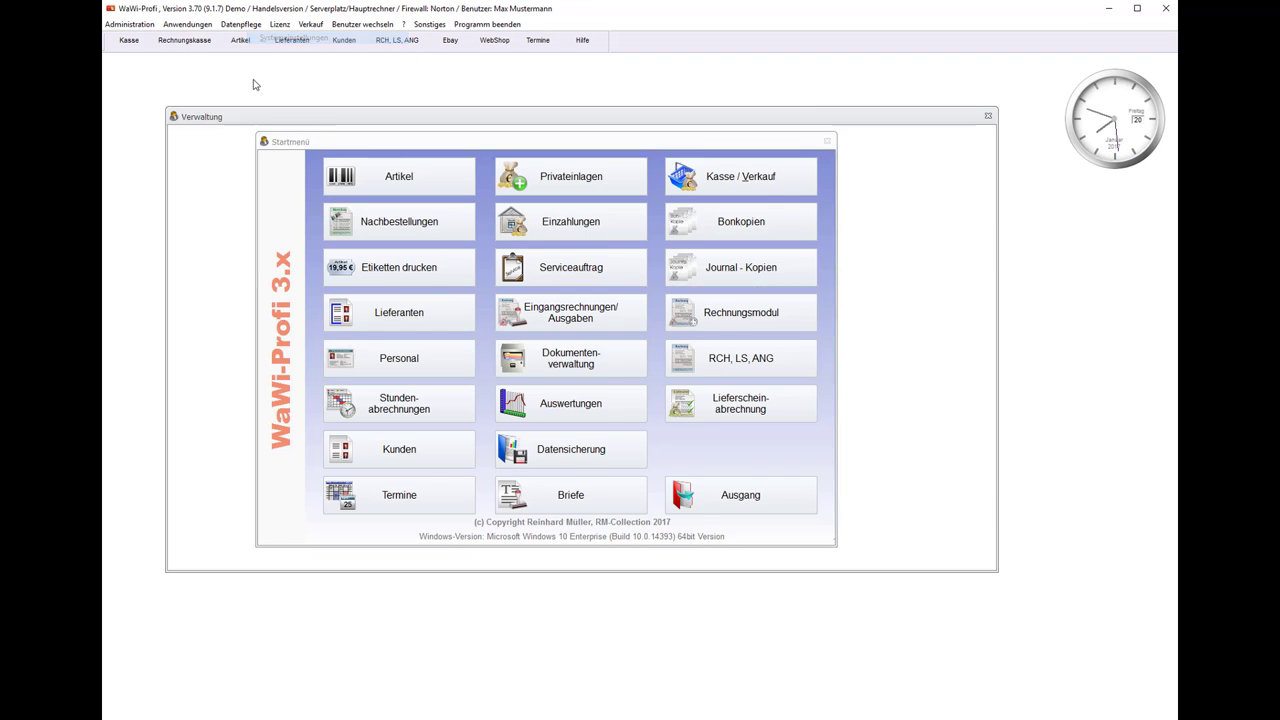
click(485, 143)
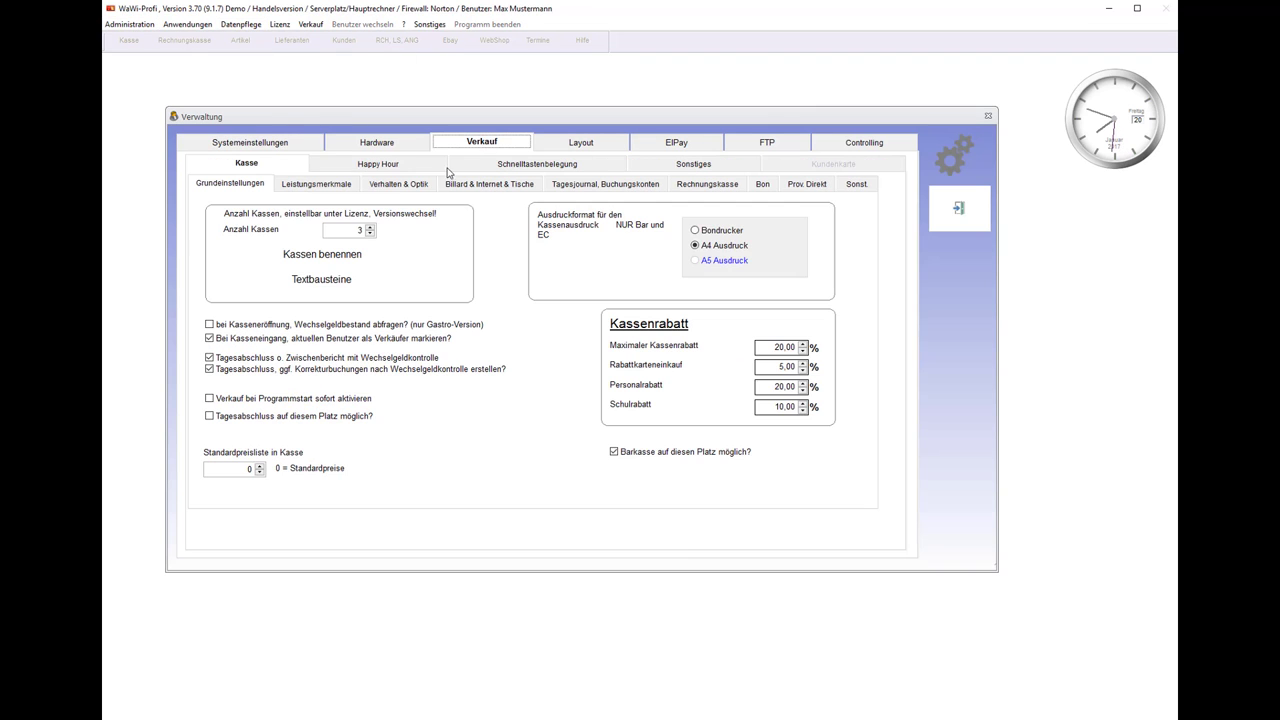
click(400, 184)
click(355, 463)
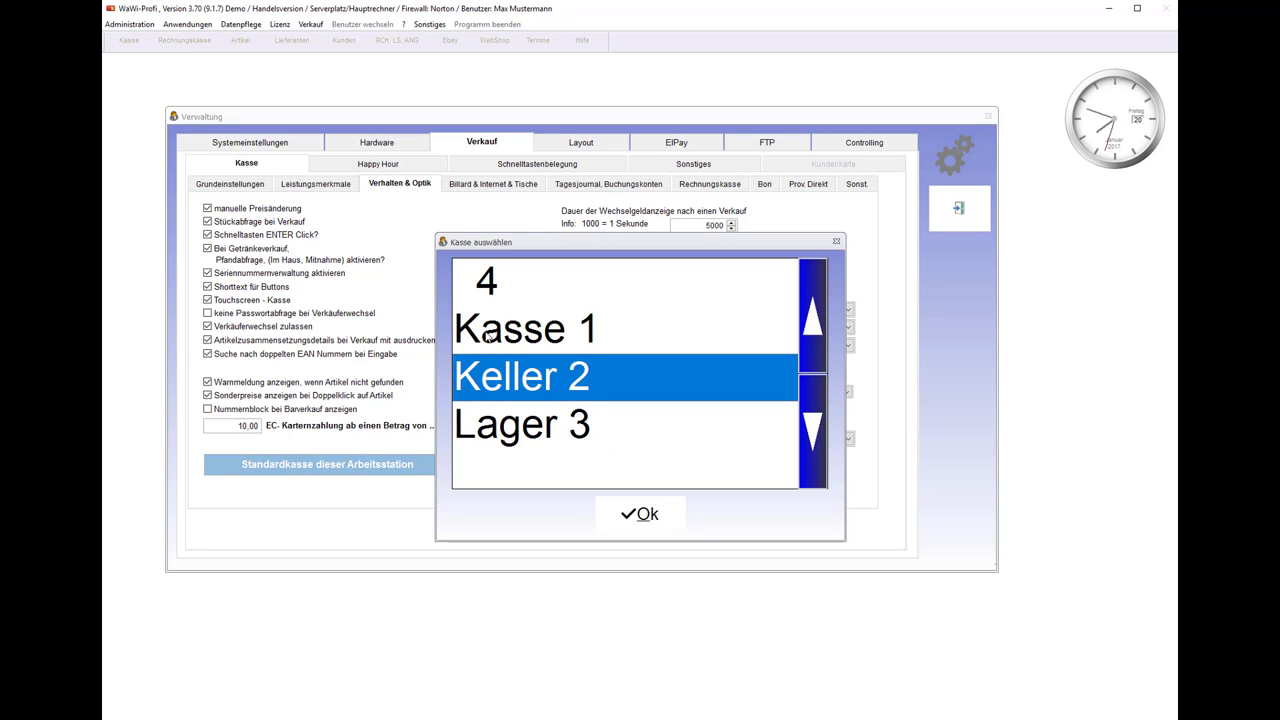
click(560, 330)
click(619, 532)
click(959, 208)
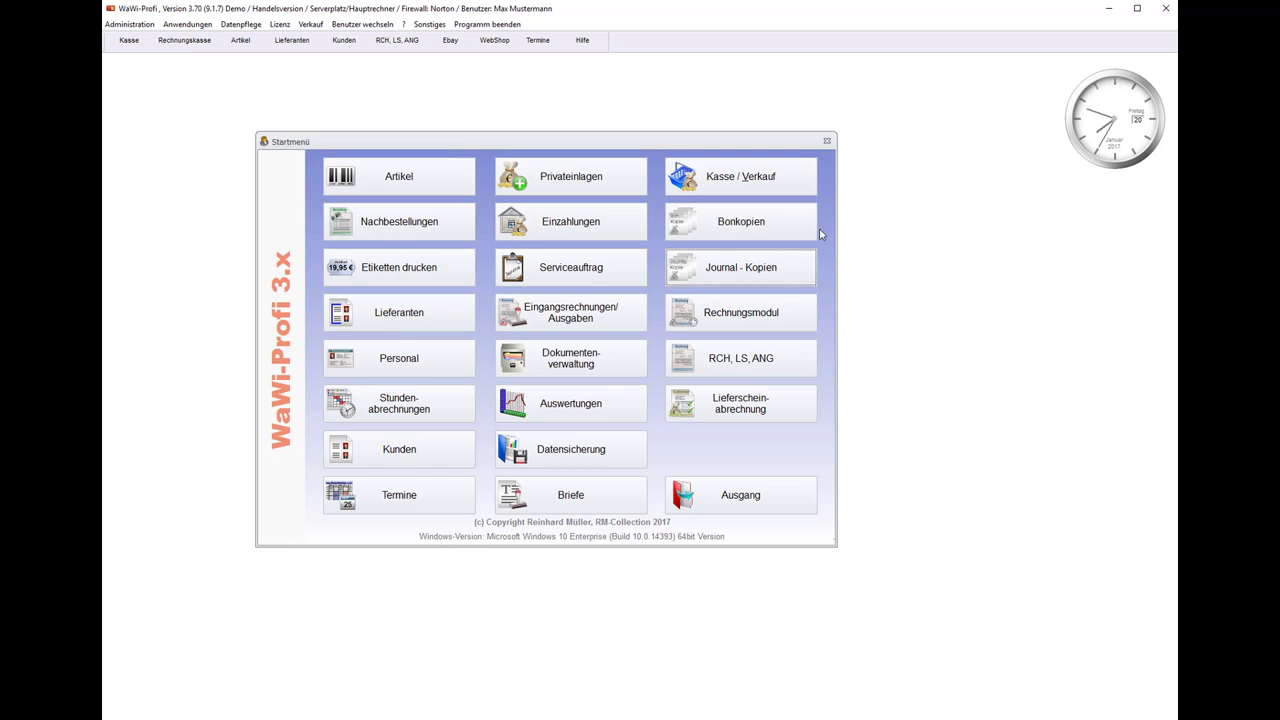
Open the sales register for Kasse 1 with 22.01.2017 as the new turnover day, and confirm the selected date
click(768, 181)
click(684, 448)
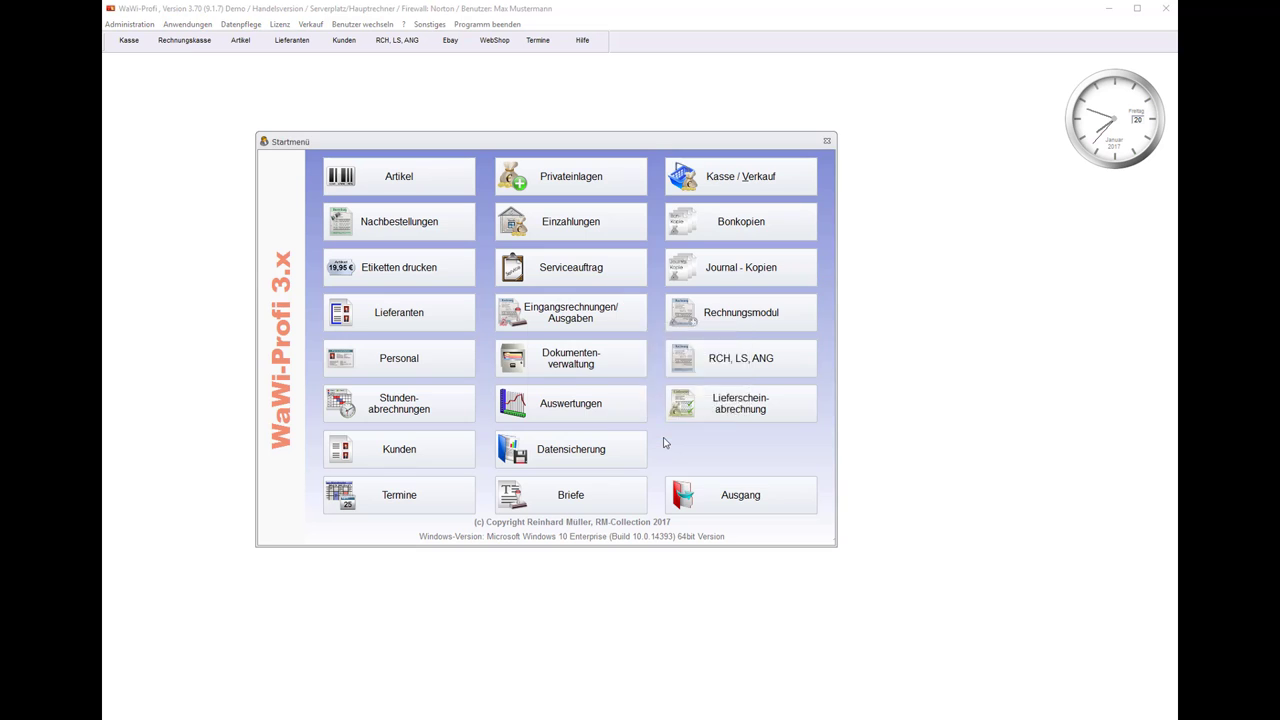
click(714, 406)
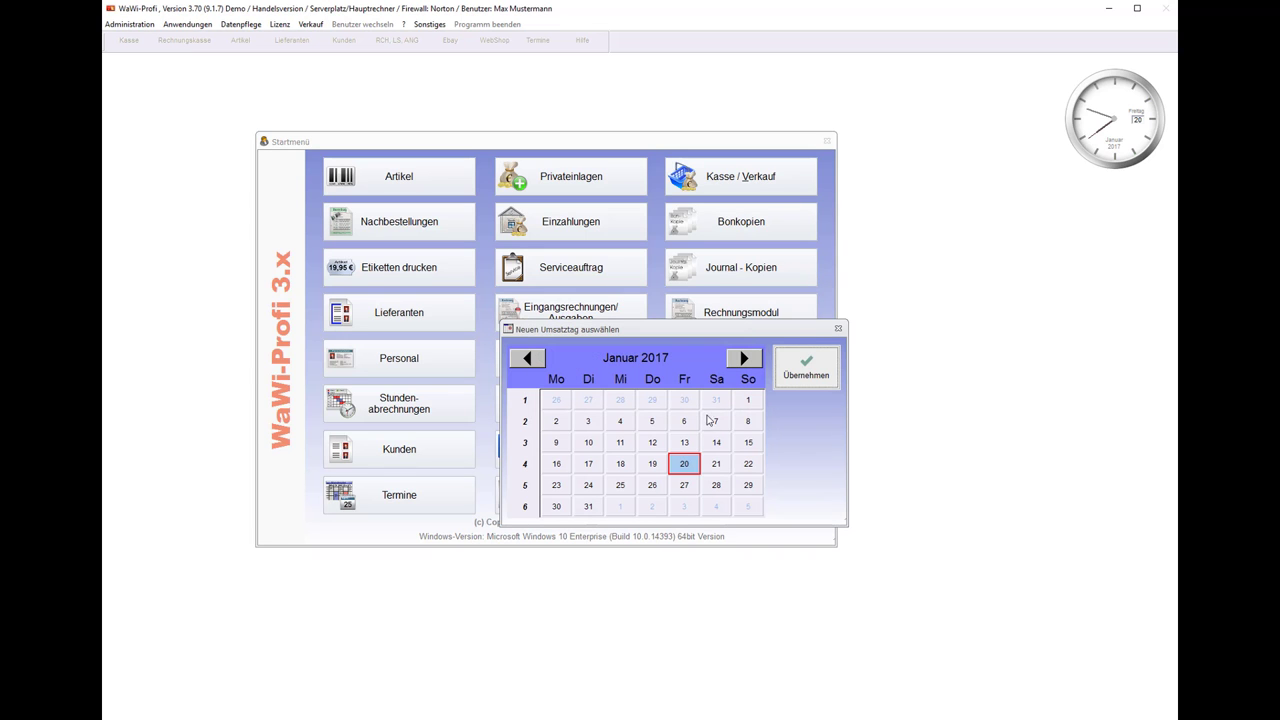
click(750, 464)
click(806, 367)
click(648, 408)
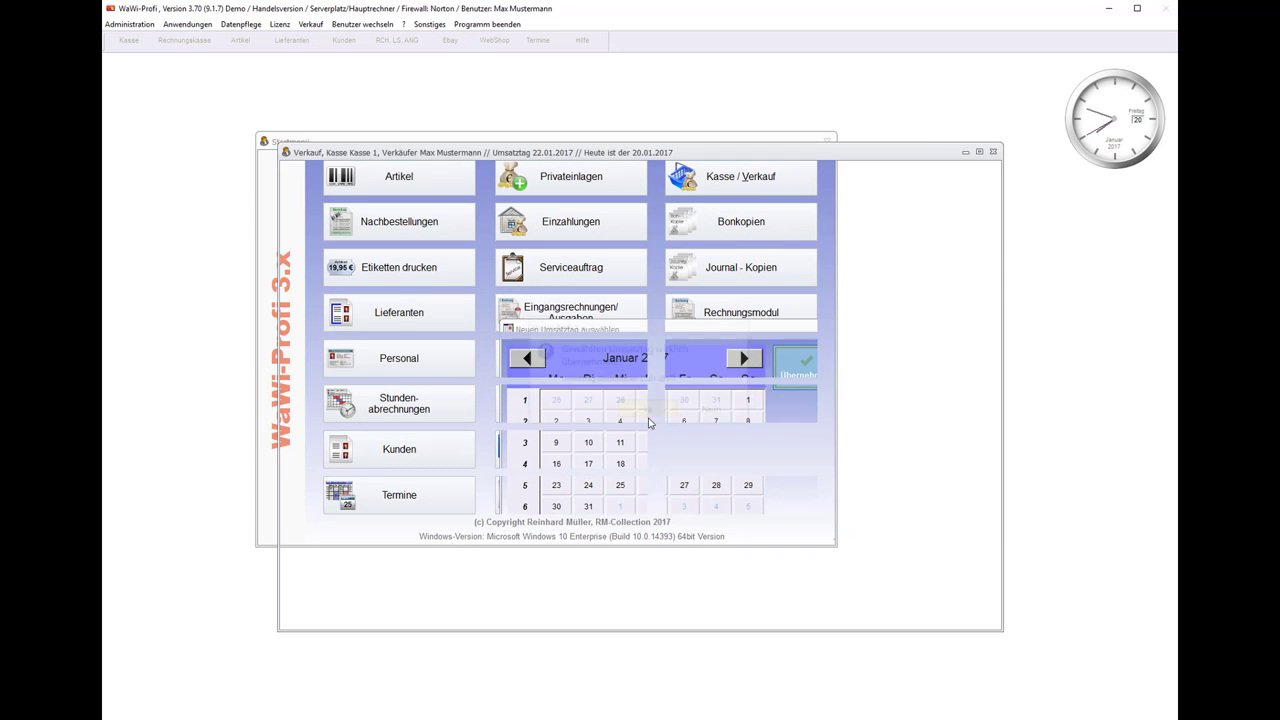
Add the article Festplatte Supperschnell 300GB from the Festplatten group to the sale at a price of 45
click(691, 483)
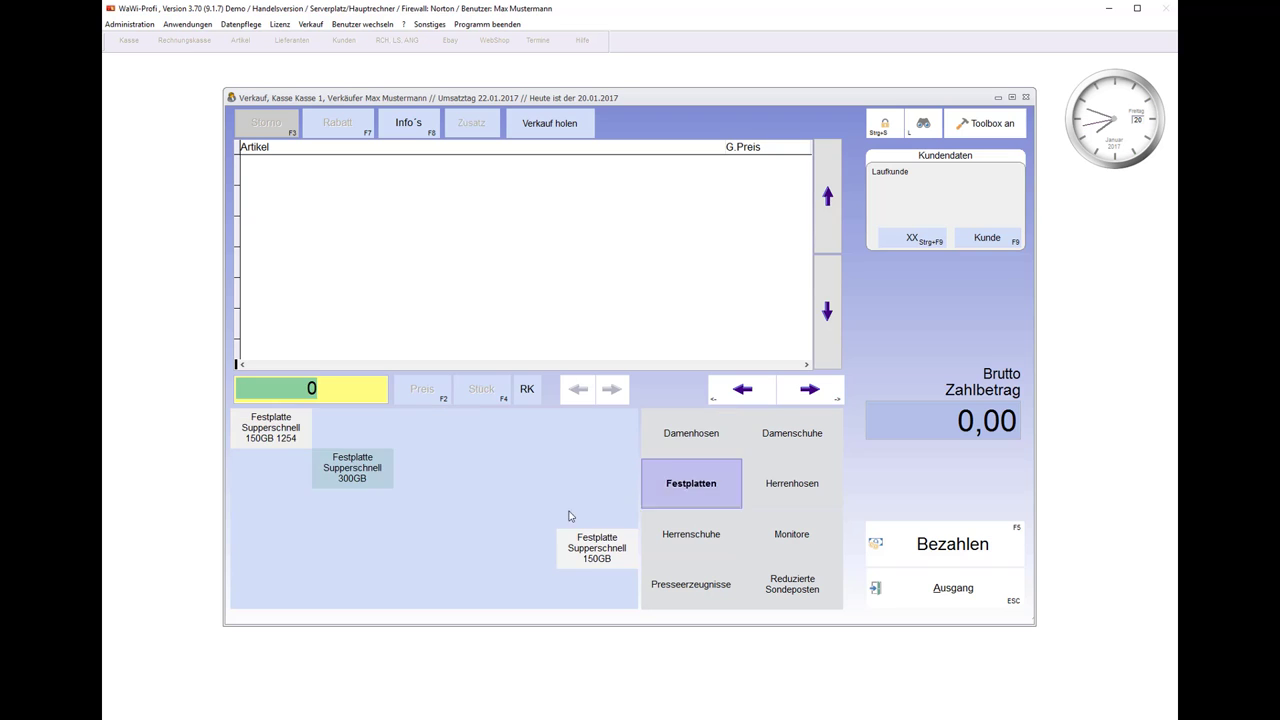
click(357, 477)
click(904, 505)
click(836, 508)
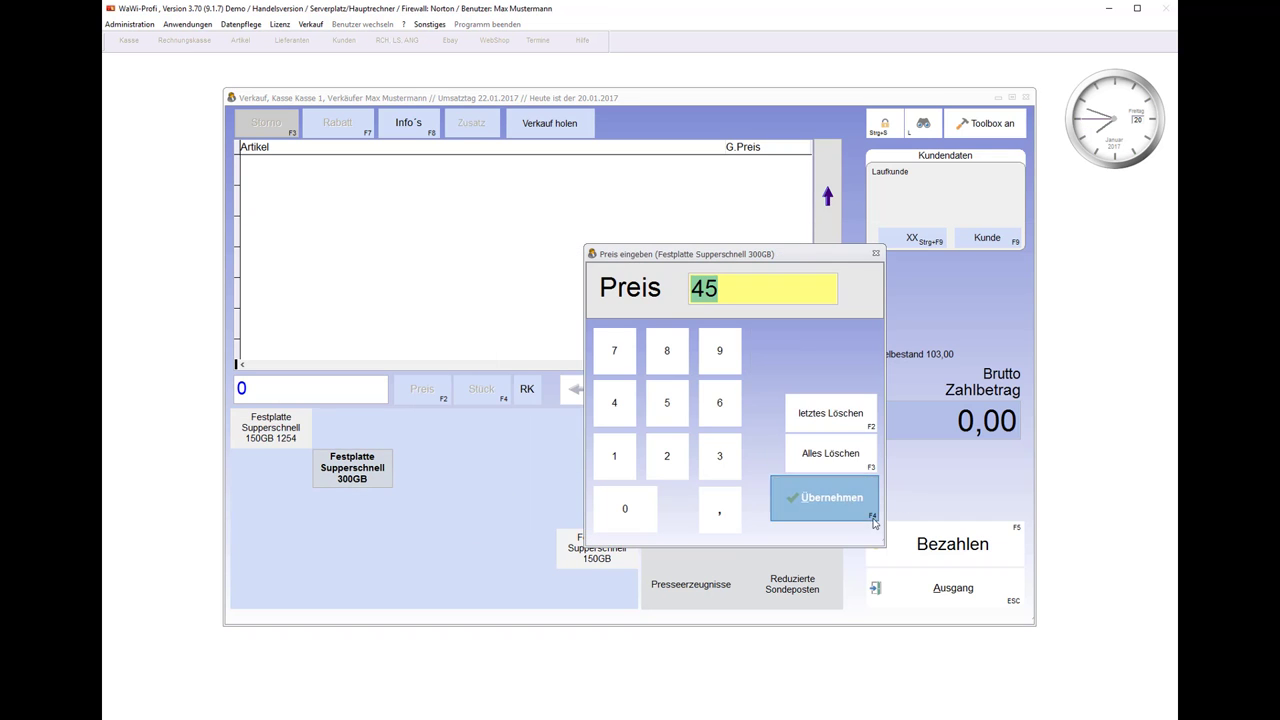
click(838, 514)
Settle the sale as an EC card payment with the EC - Manuell option and complete the checkout
click(953, 544)
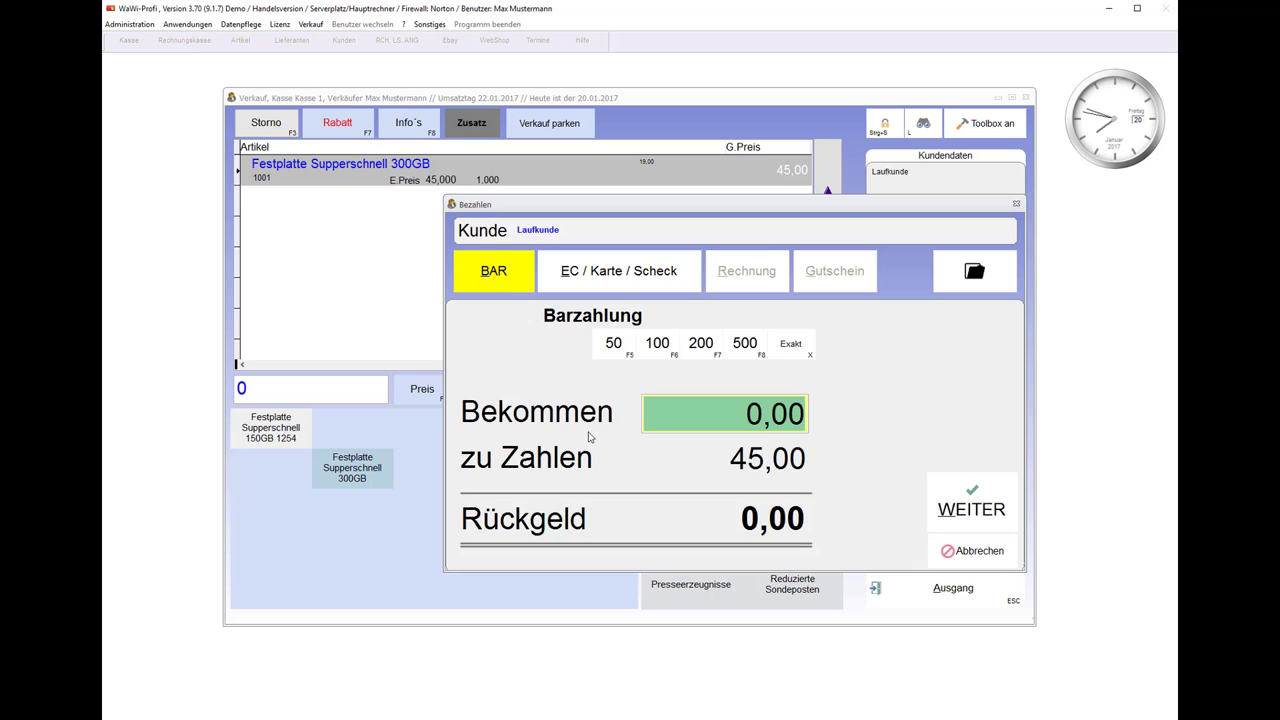
click(615, 271)
click(955, 494)
click(655, 403)
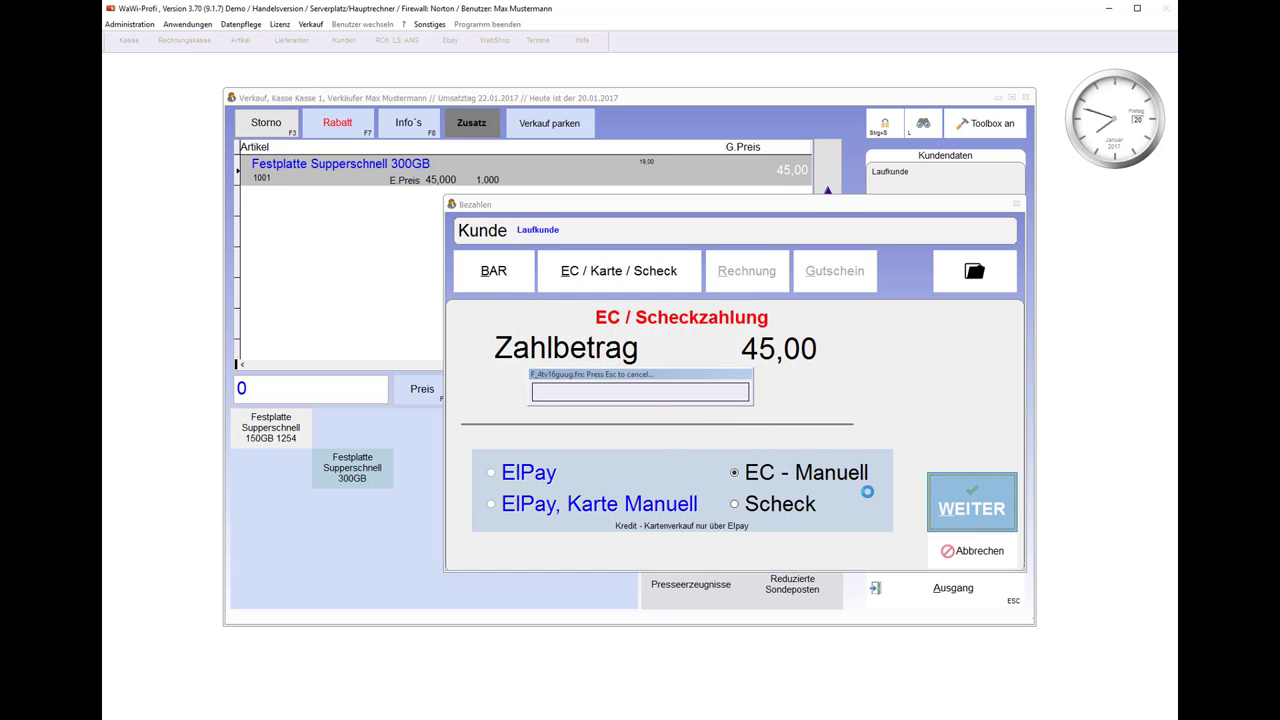
Perform the day-end closing of Kasse 1 for 22.01.2017, print its journal to the A4 printer, and exit the register
click(960, 590)
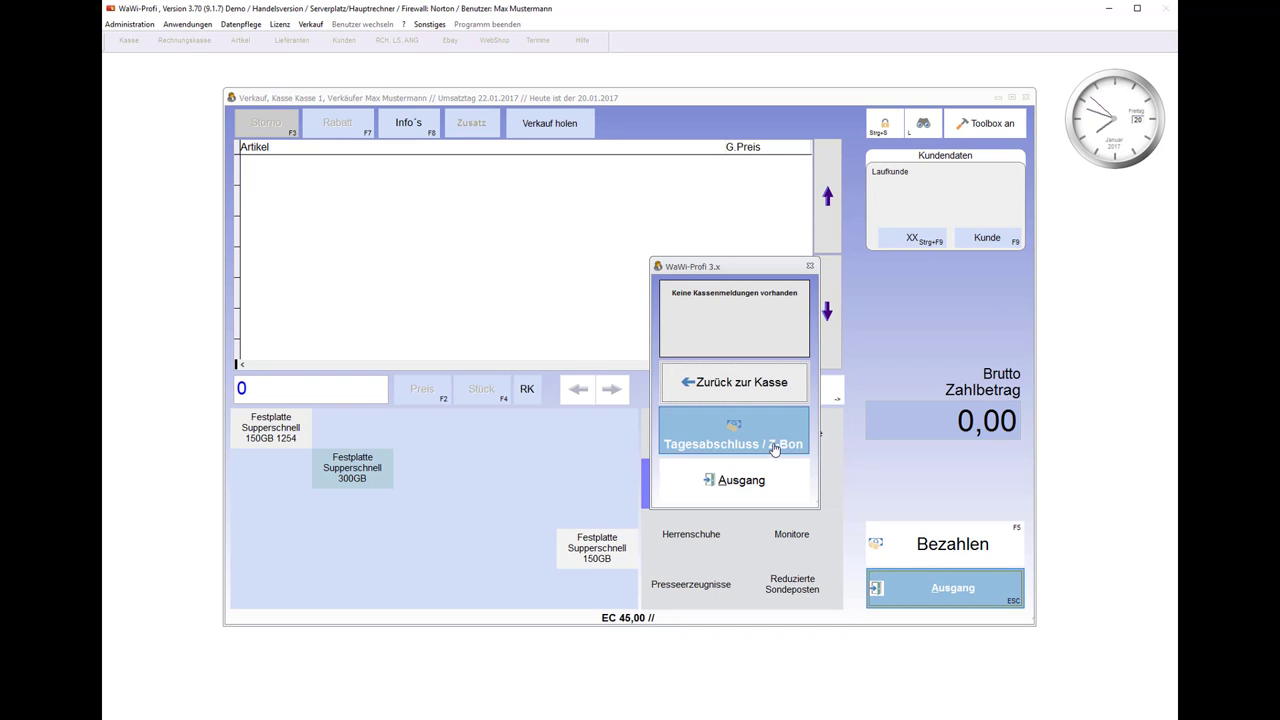
click(771, 447)
click(645, 389)
click(650, 387)
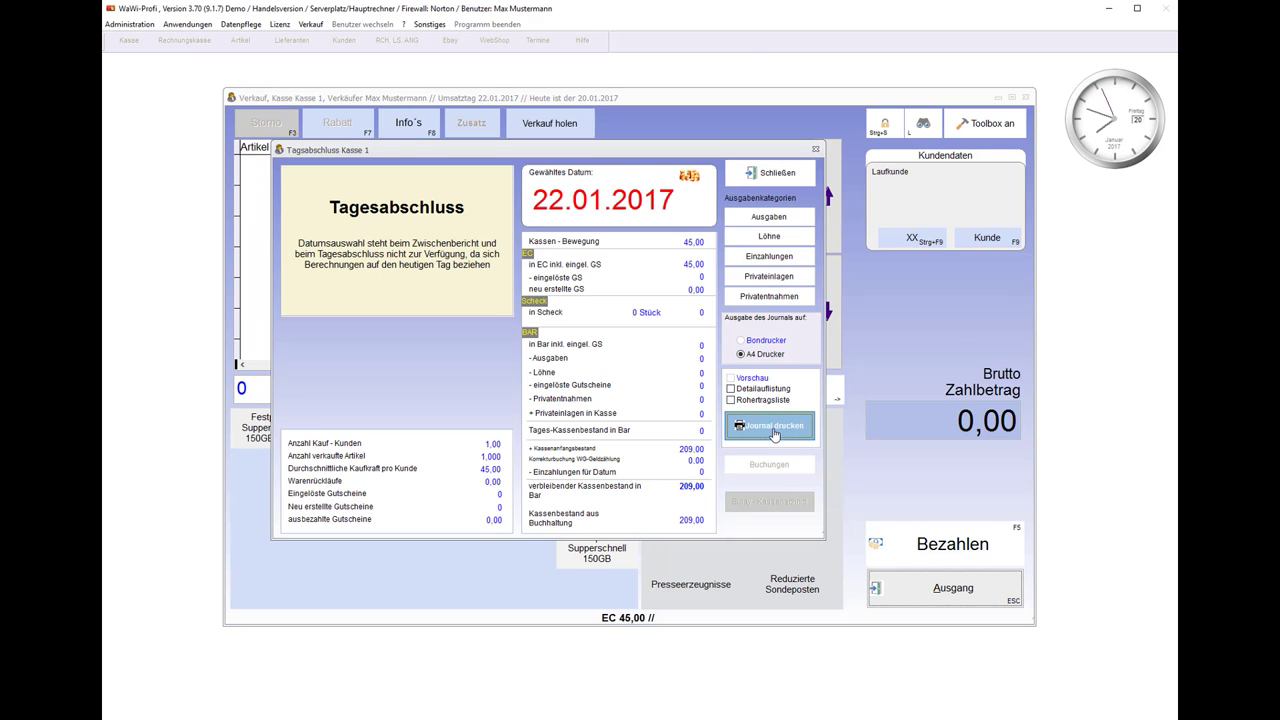
click(772, 436)
click(600, 391)
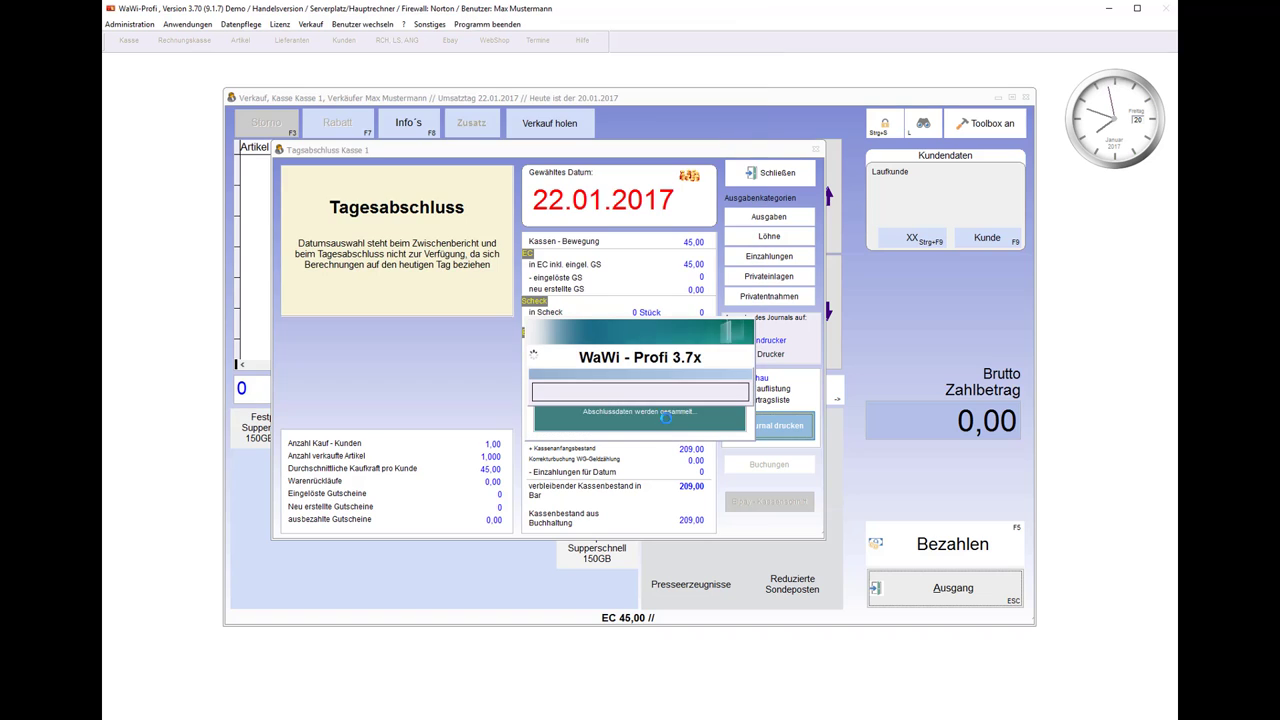
click(725, 409)
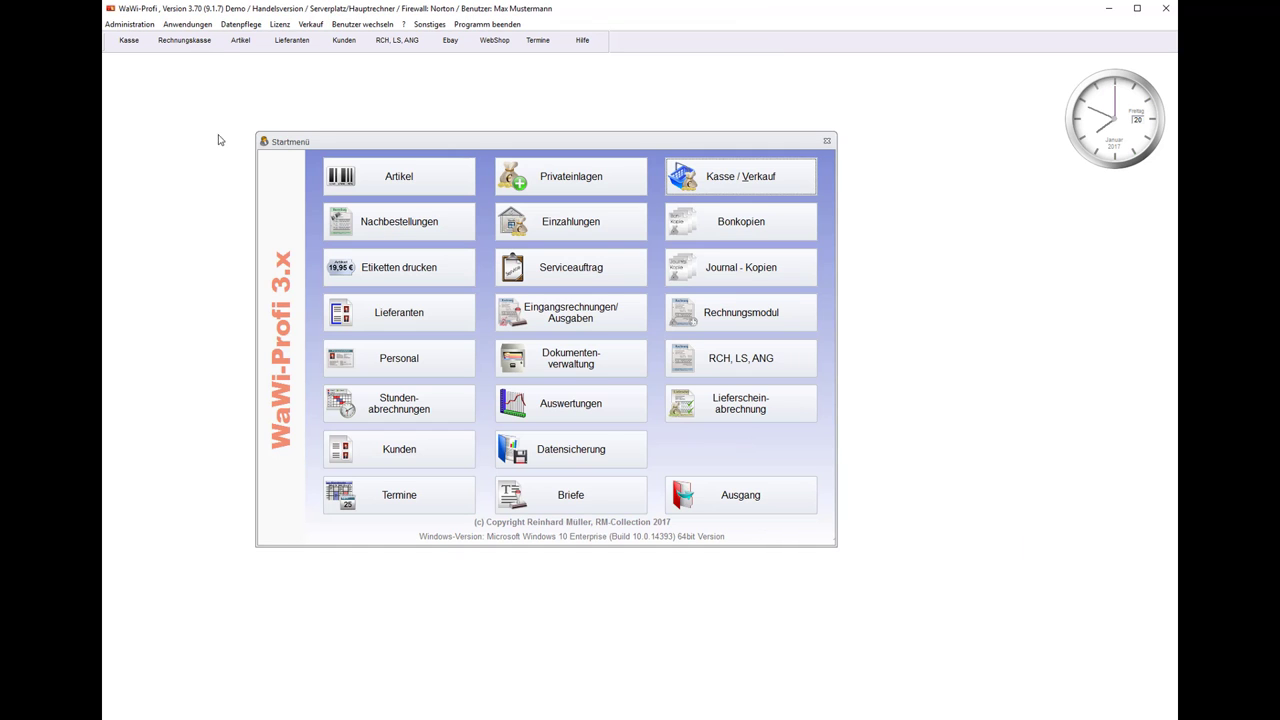
Open the journal history from the statistics, run the check, examine the consecutive closing numbers of all registers, and close the history
click(116, 23)
mouse_move(131, 40)
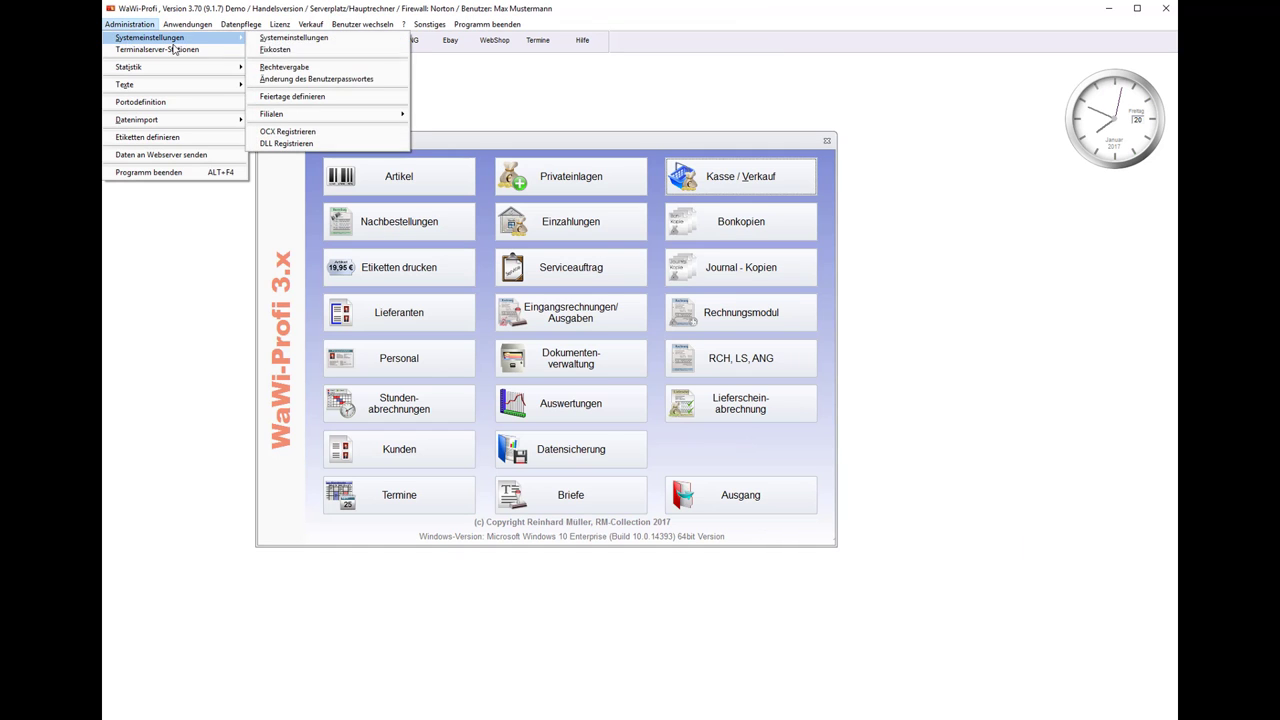
mouse_move(195, 68)
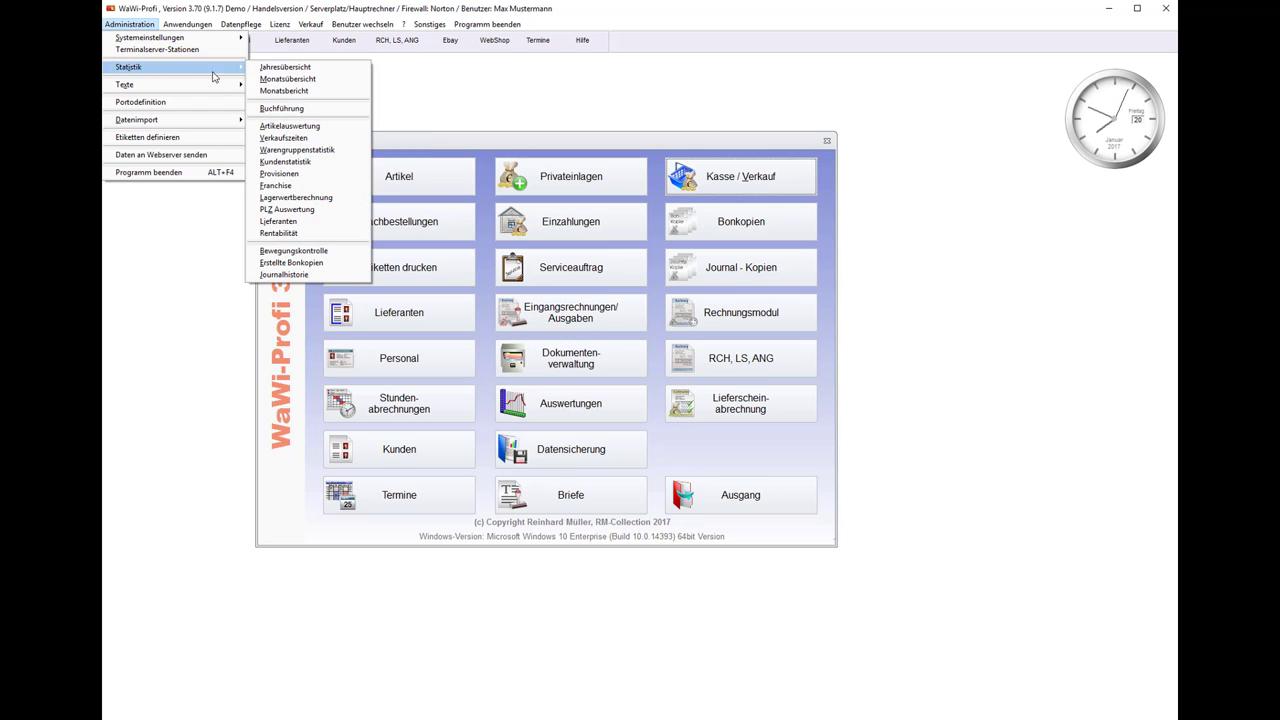
click(280, 282)
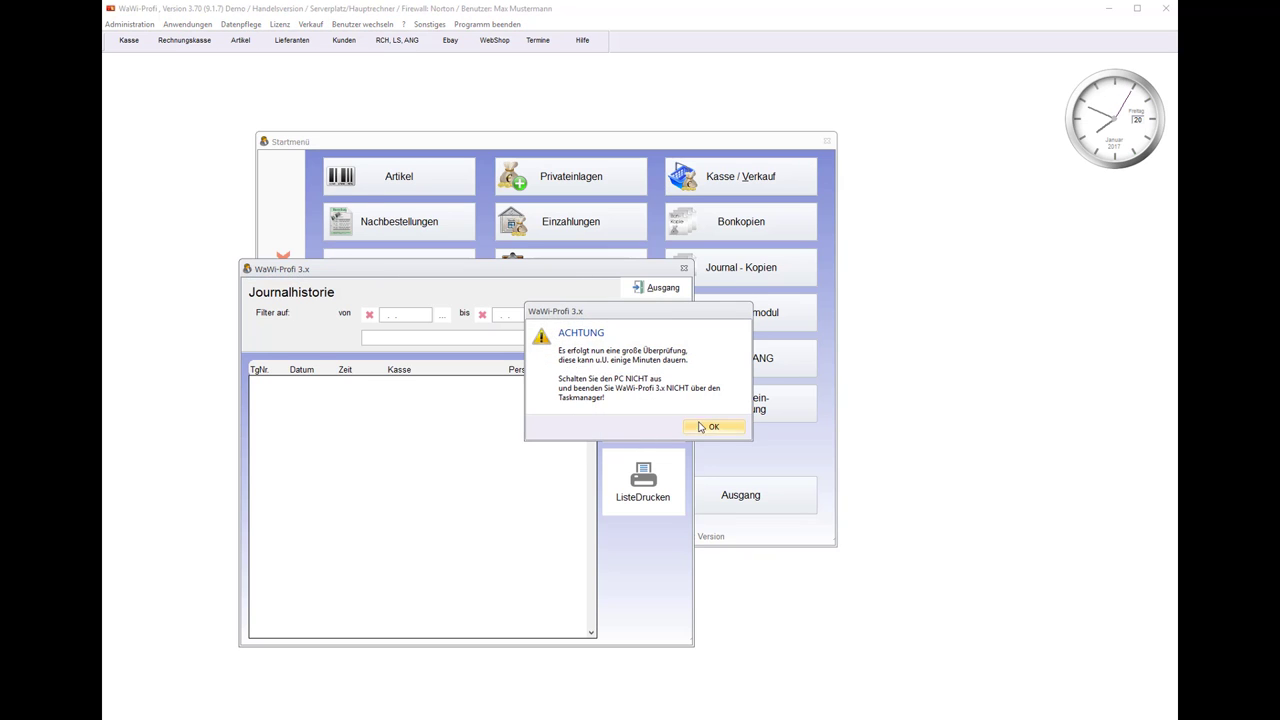
click(717, 424)
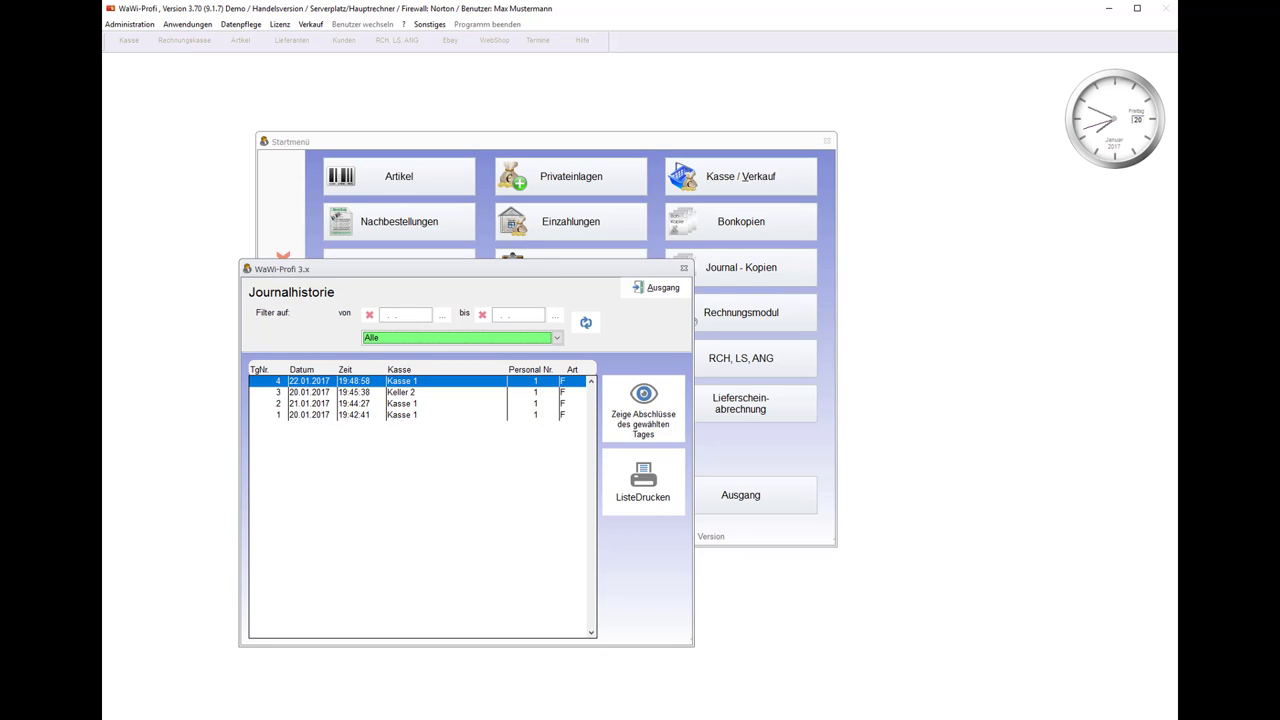
click(1032, 670)
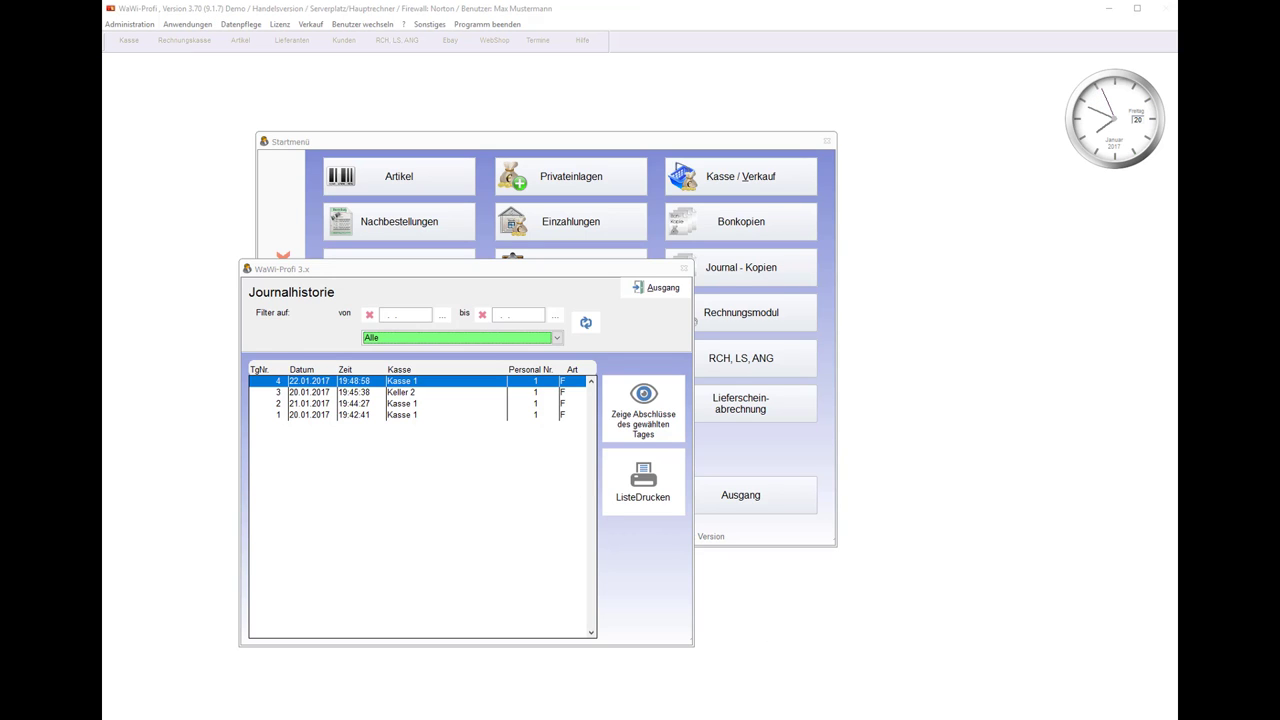
key(Escape)
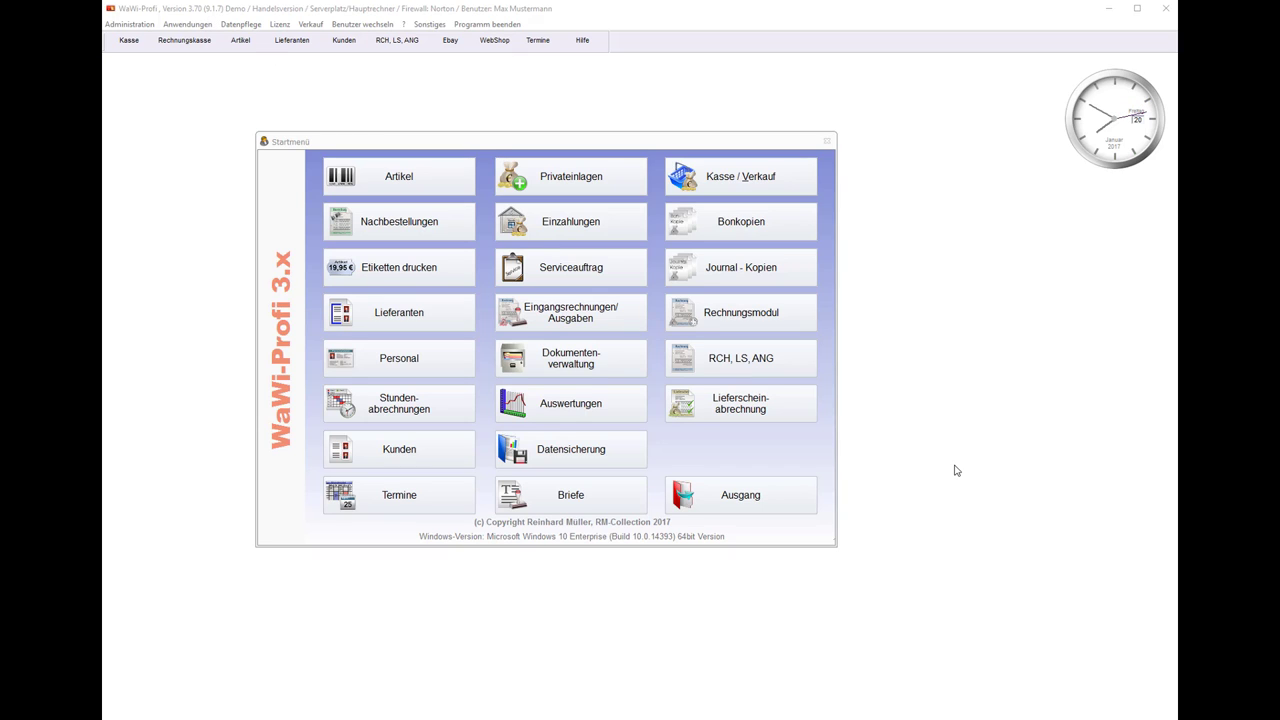
Open the journal copies for 20.01.2017 and view the day-end closings of Kasse 1 and Keller 2
click(788, 280)
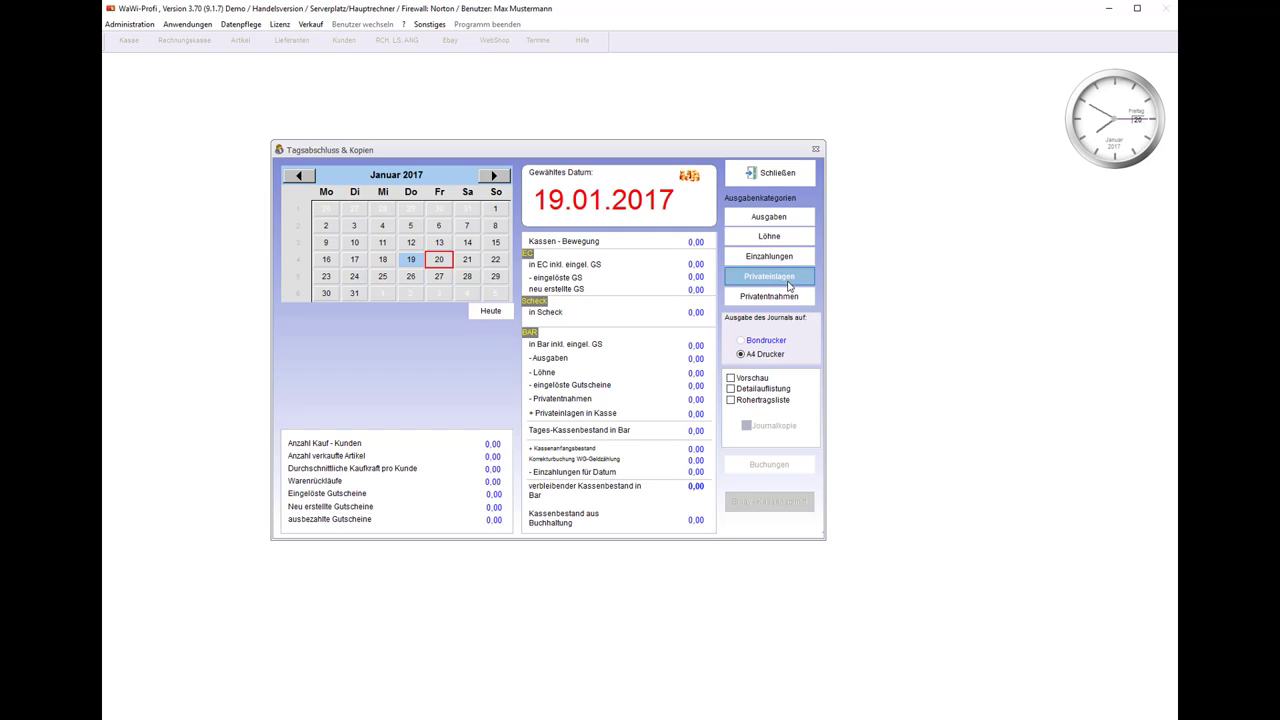
click(383, 266)
click(445, 265)
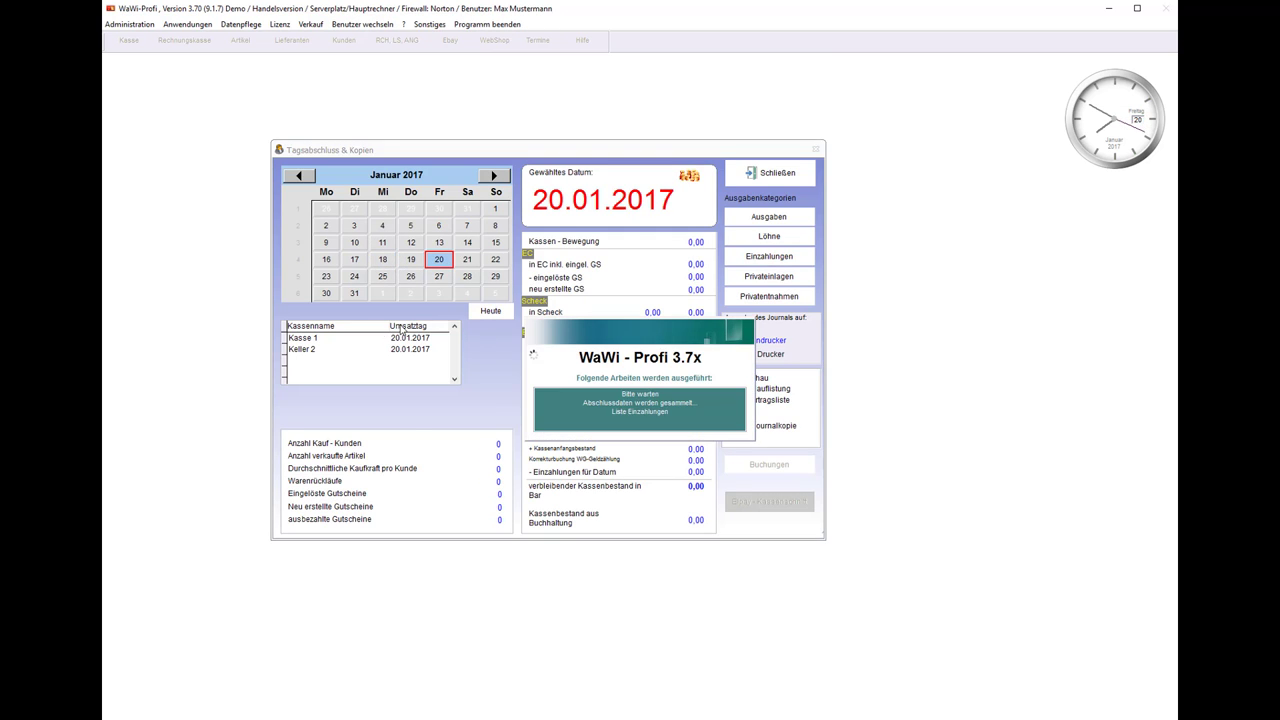
click(318, 340)
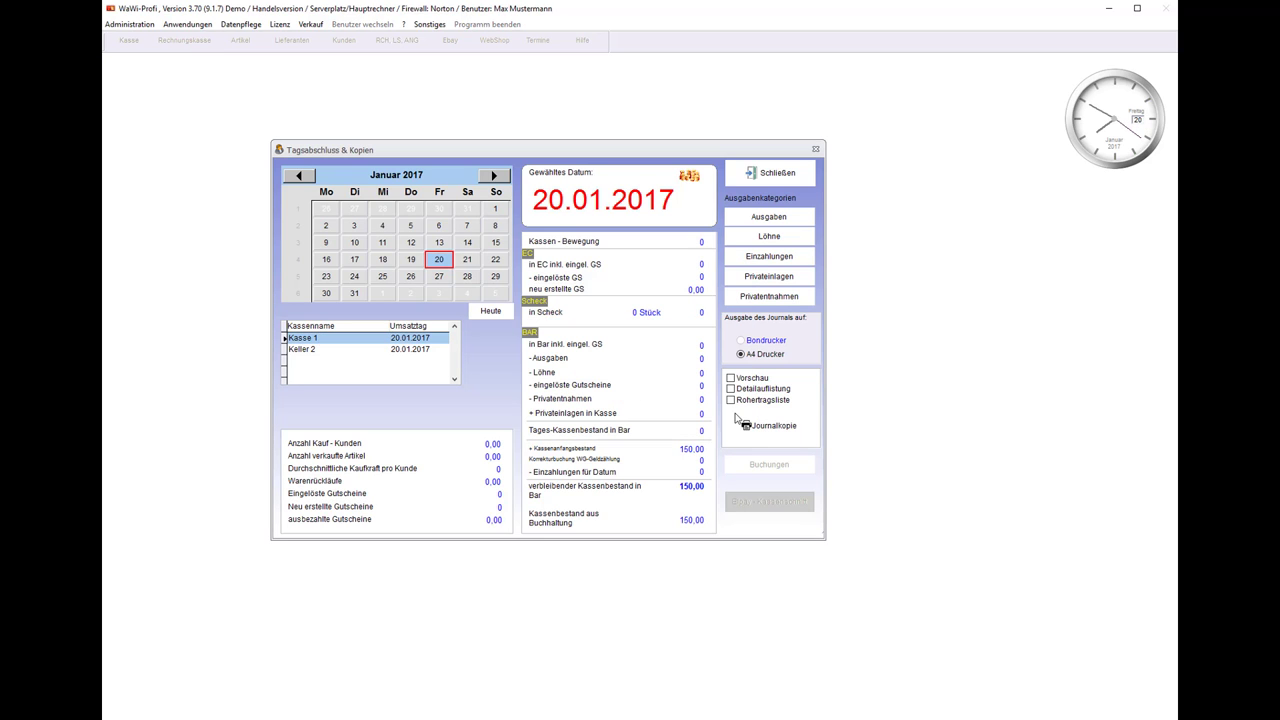
click(330, 350)
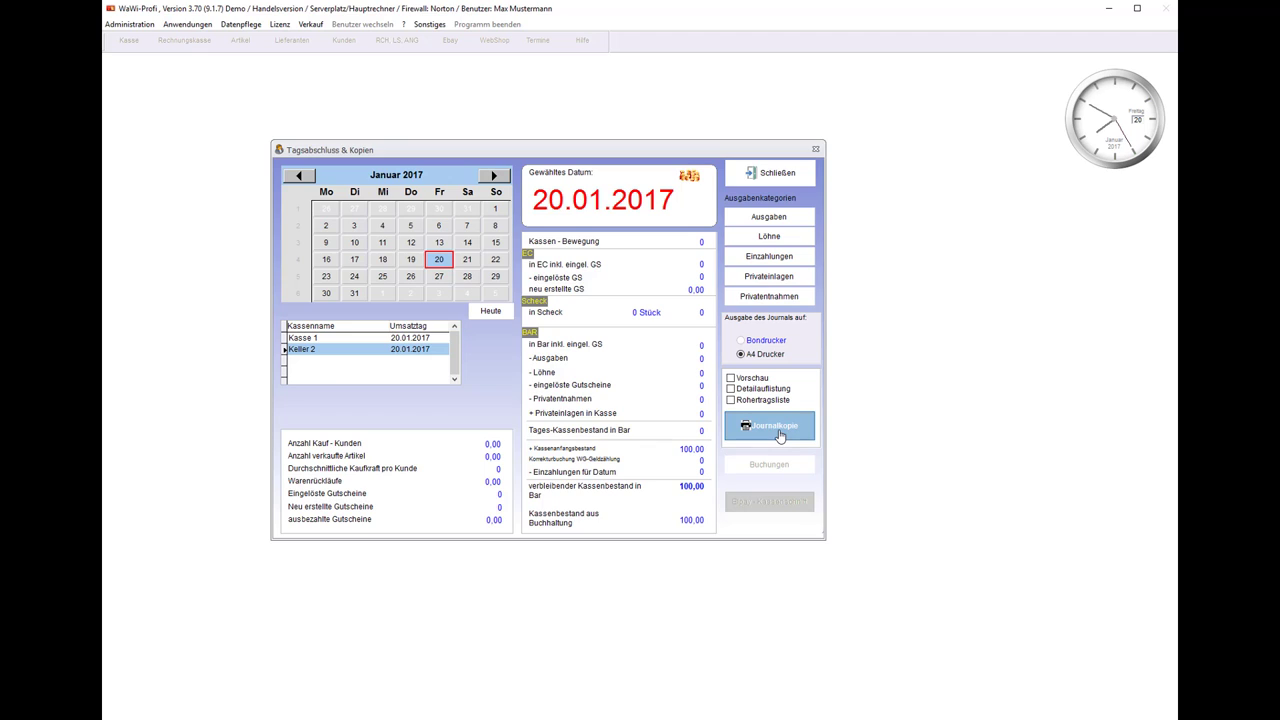